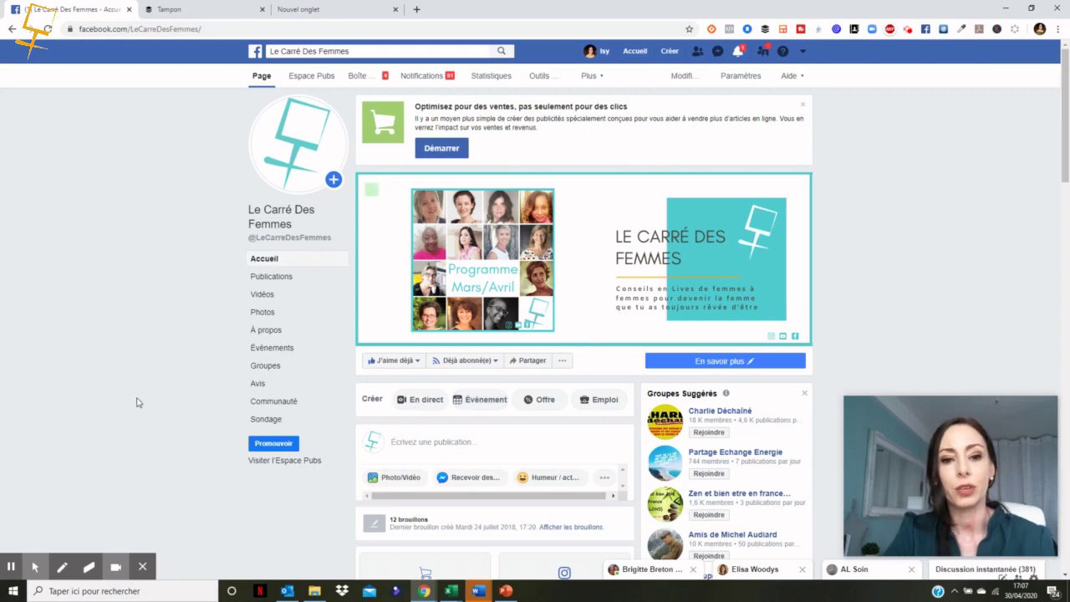
Step: Start a new post from the Facebook page's Scheduled Posts tool
{"action": "mouse_move", "coordinate": [478, 232]}
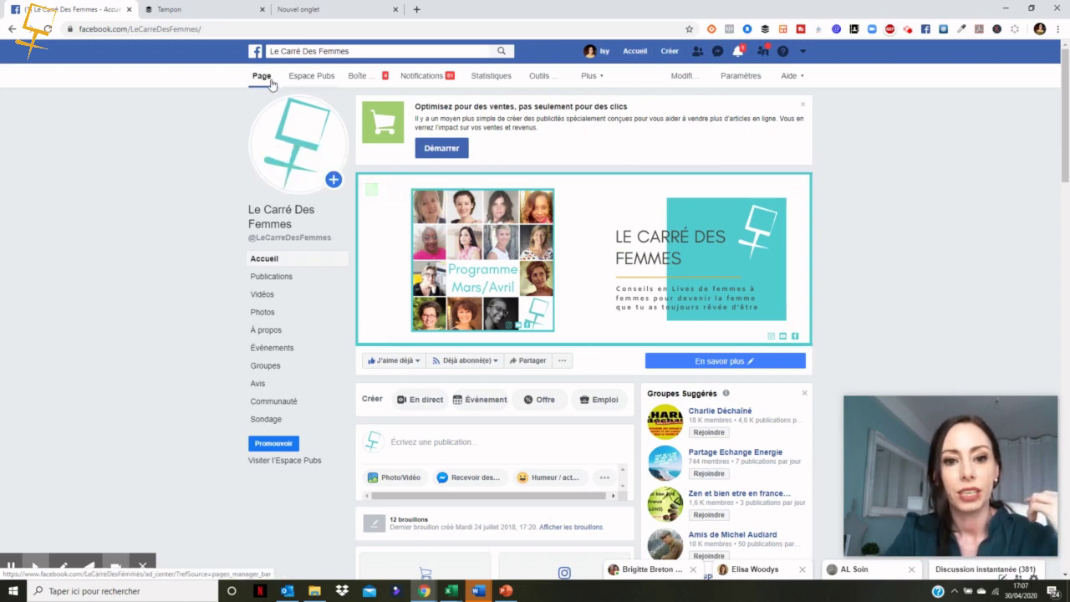
{"action": "left_click", "coordinate": [542, 81]}
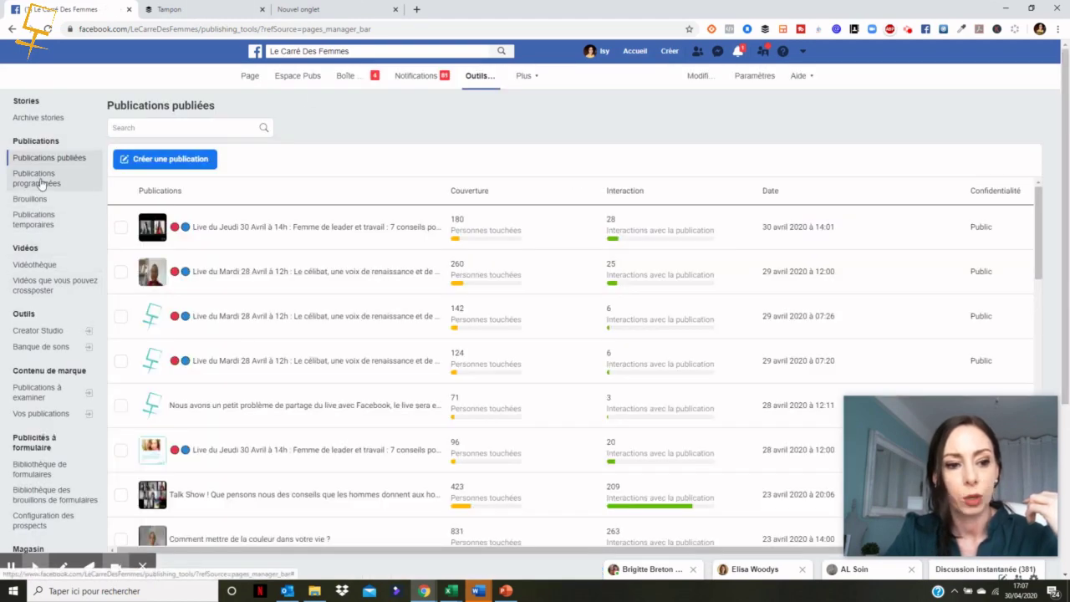
{"action": "left_click", "coordinate": [40, 181]}
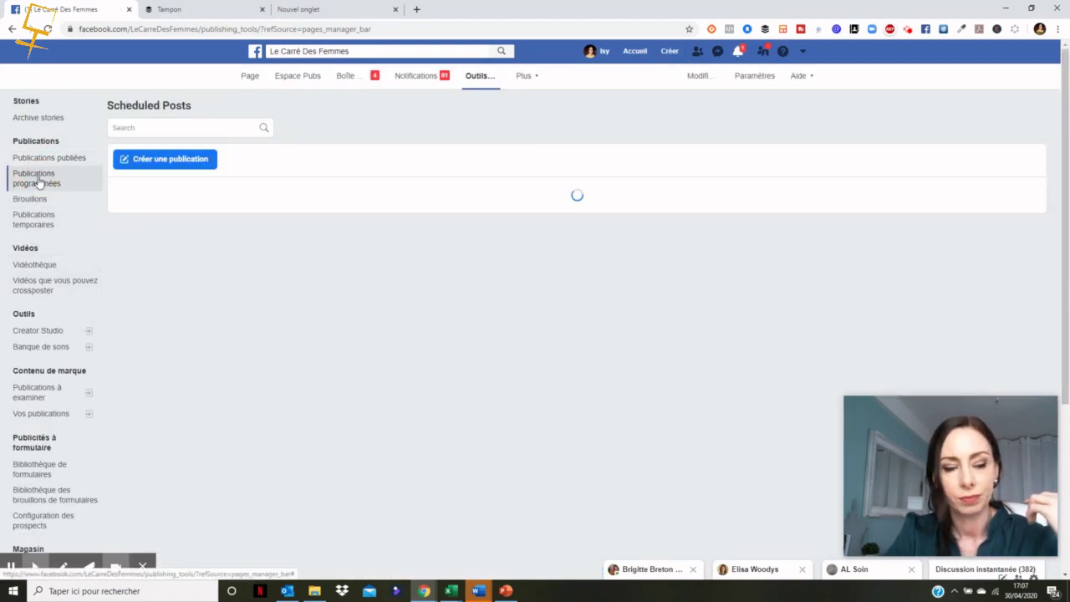
{"action": "left_click", "coordinate": [180, 166]}
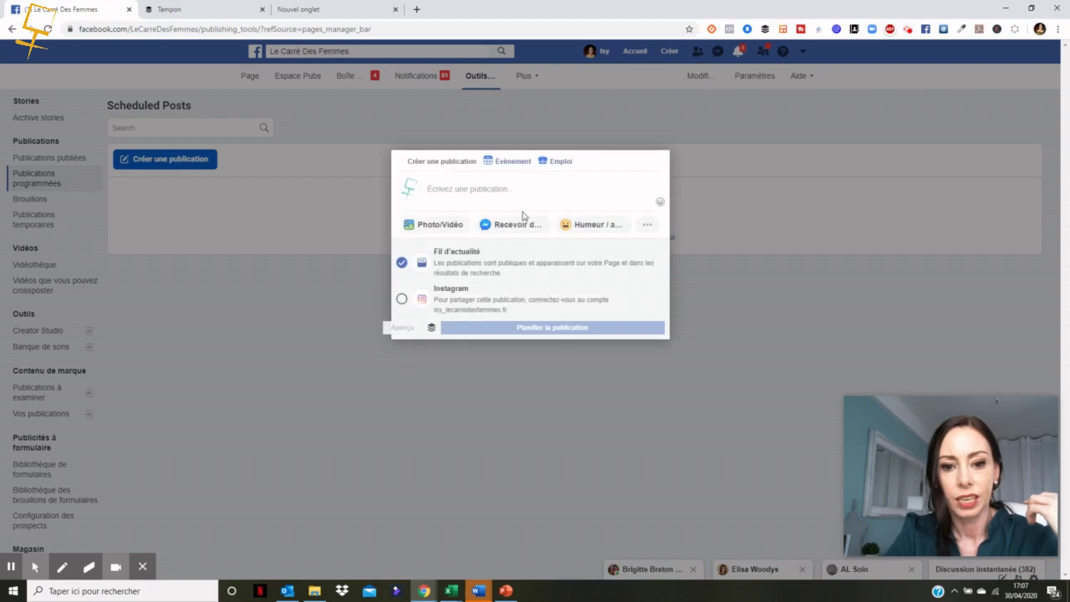
Step: Write 'test' as the post text and show all the extra post options
{"action": "left_click", "coordinate": [481, 209]}
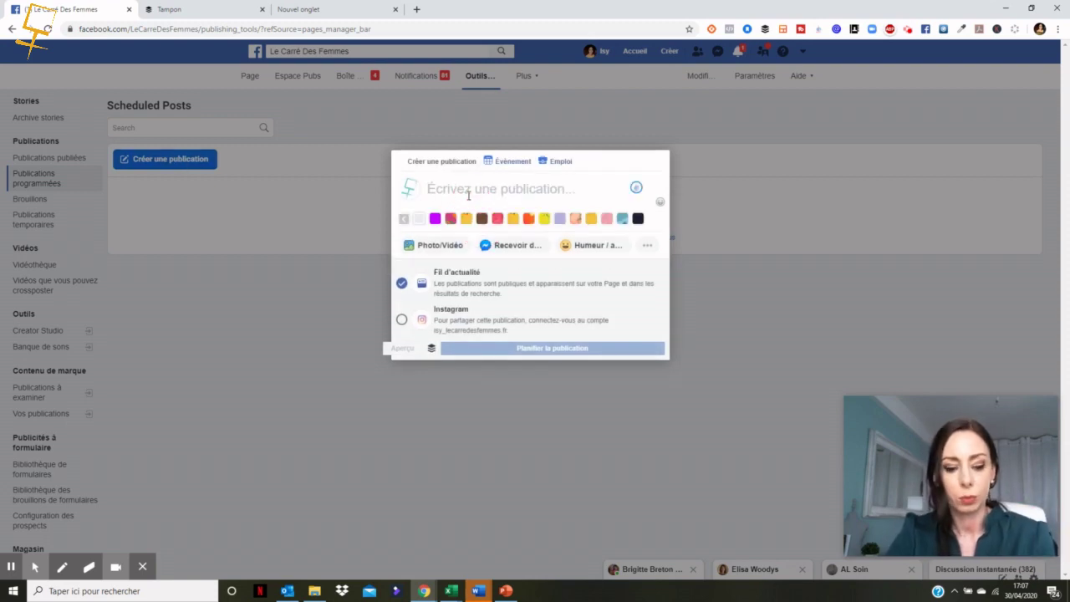
{"action": "type", "text": "test"}
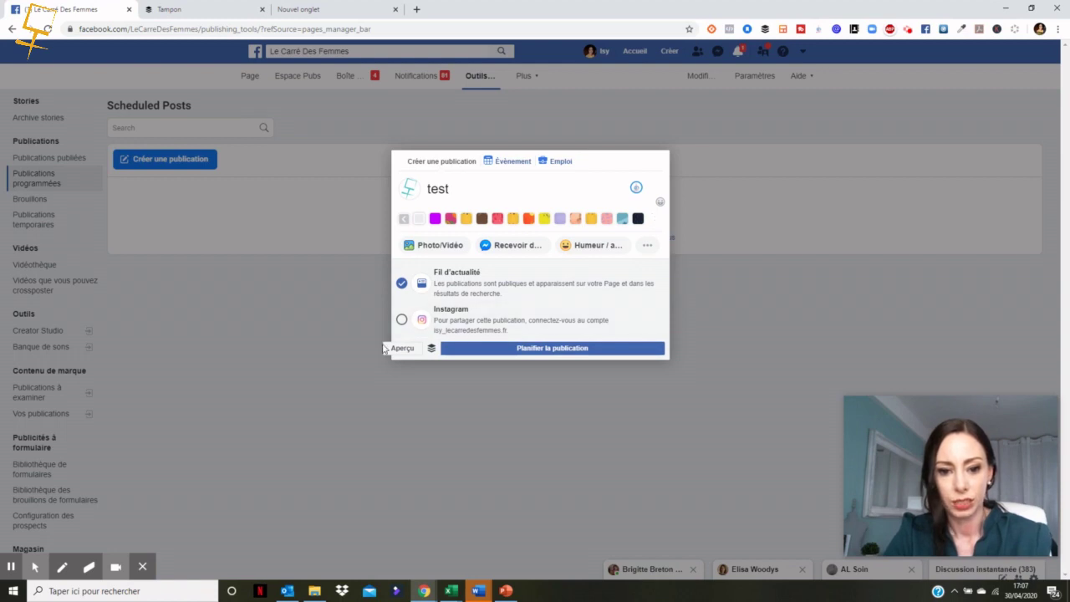
{"action": "left_click", "coordinate": [646, 247]}
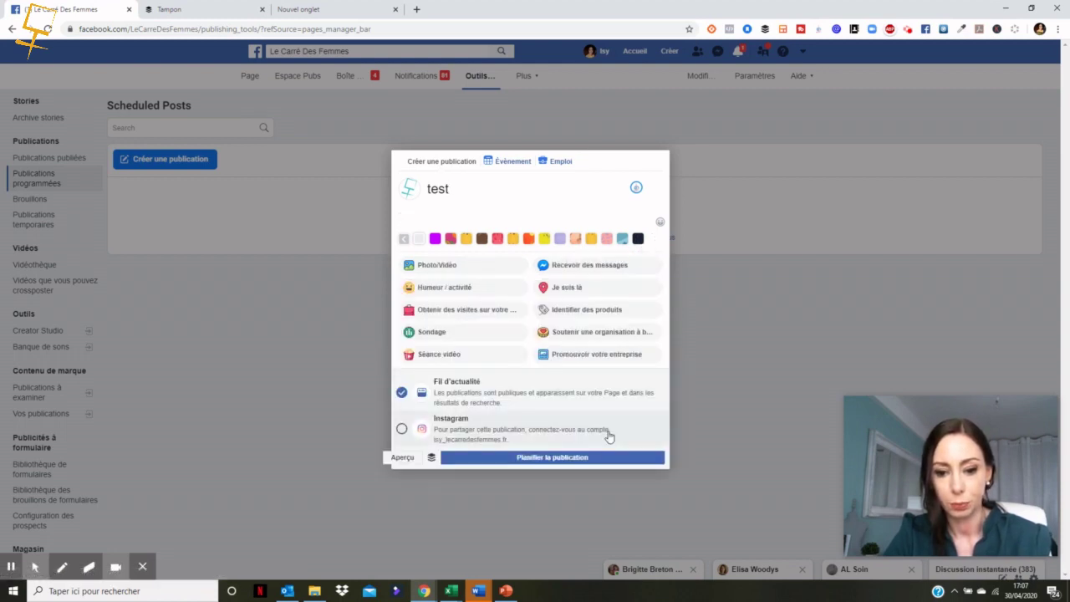
Step: Give the test post a custom publishing date of 29 May 2020, then switch to the Buffer tab
{"action": "left_click", "coordinate": [566, 459]}
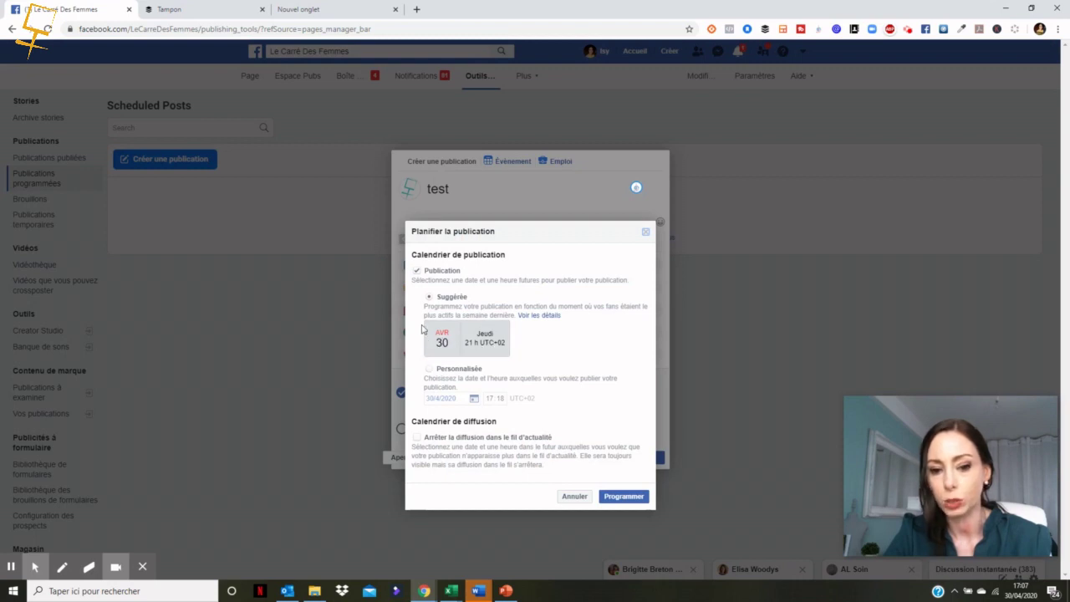
{"action": "left_click", "coordinate": [430, 373]}
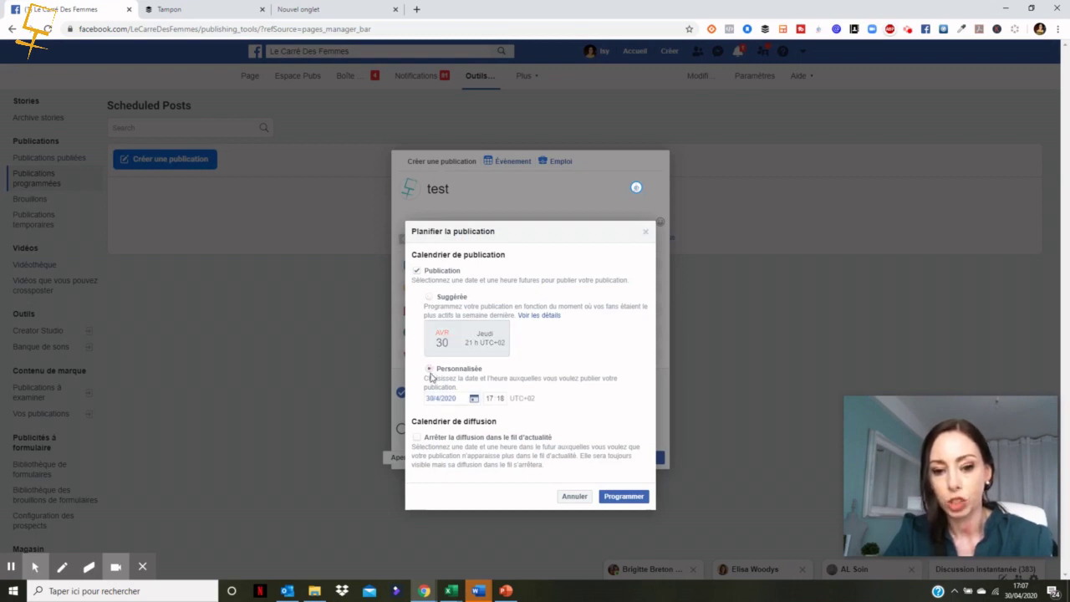
{"action": "left_click", "coordinate": [474, 399]}
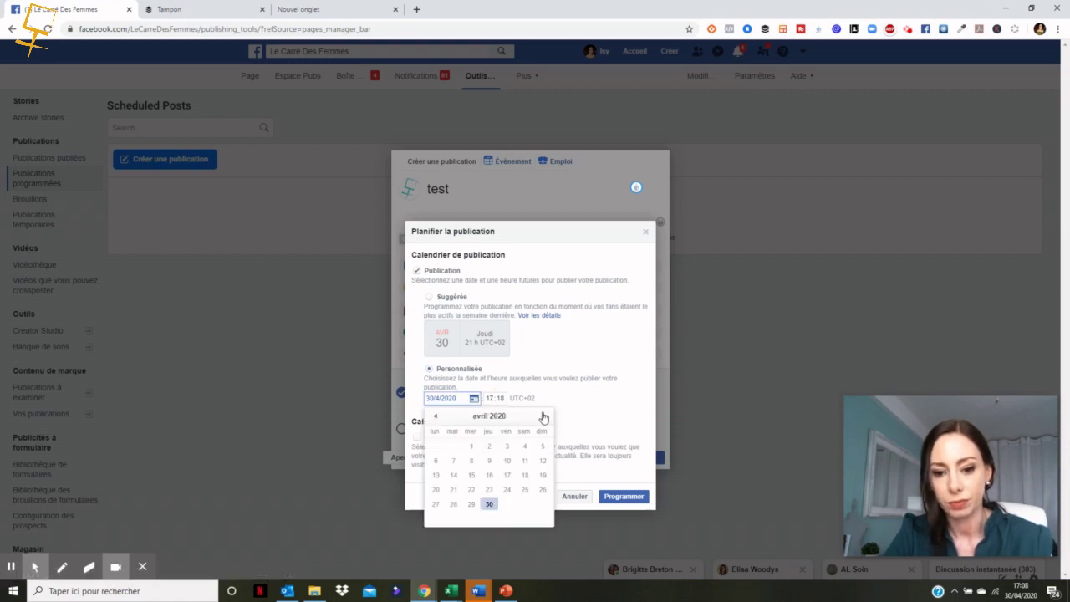
{"action": "left_click", "coordinate": [543, 416]}
{"action": "left_click", "coordinate": [510, 504]}
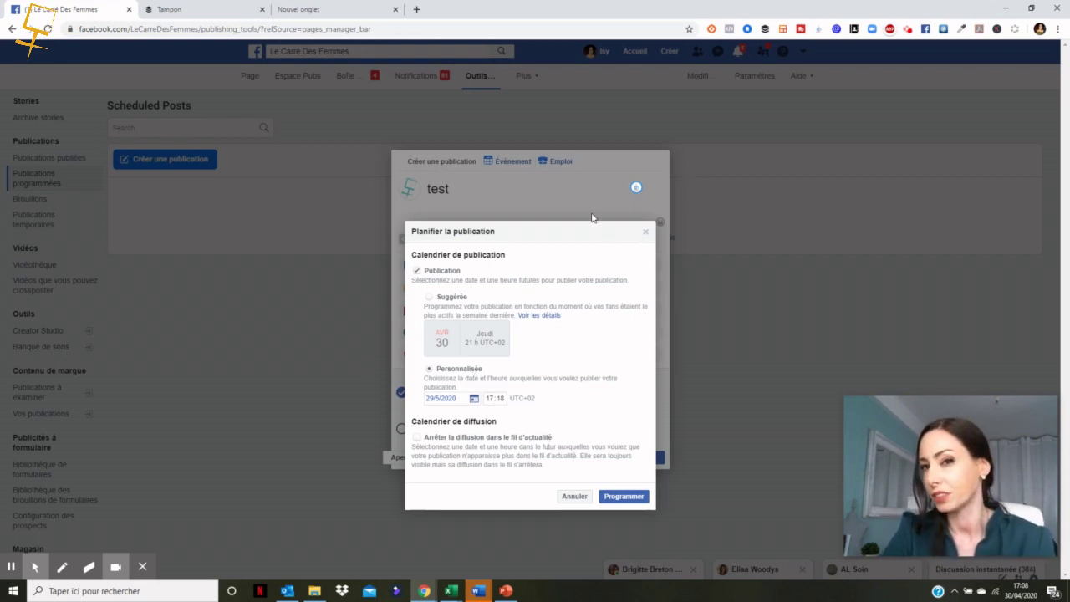
{"action": "left_click", "coordinate": [193, 10]}
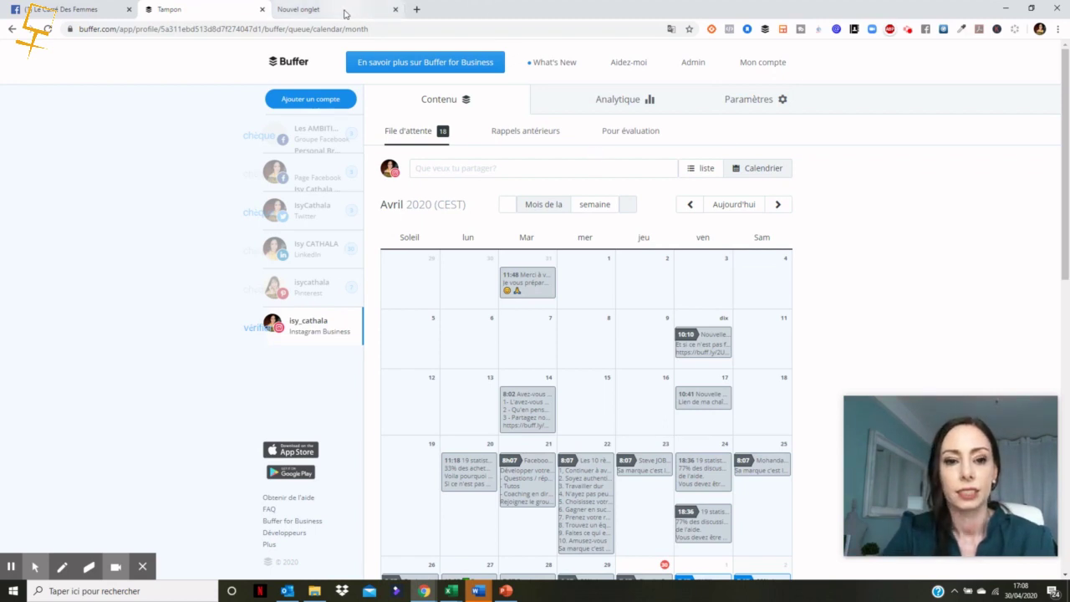
Step: Log out of Buffer, dismiss the translation prompt, and go to the Pricing page
{"action": "left_click", "coordinate": [770, 65]}
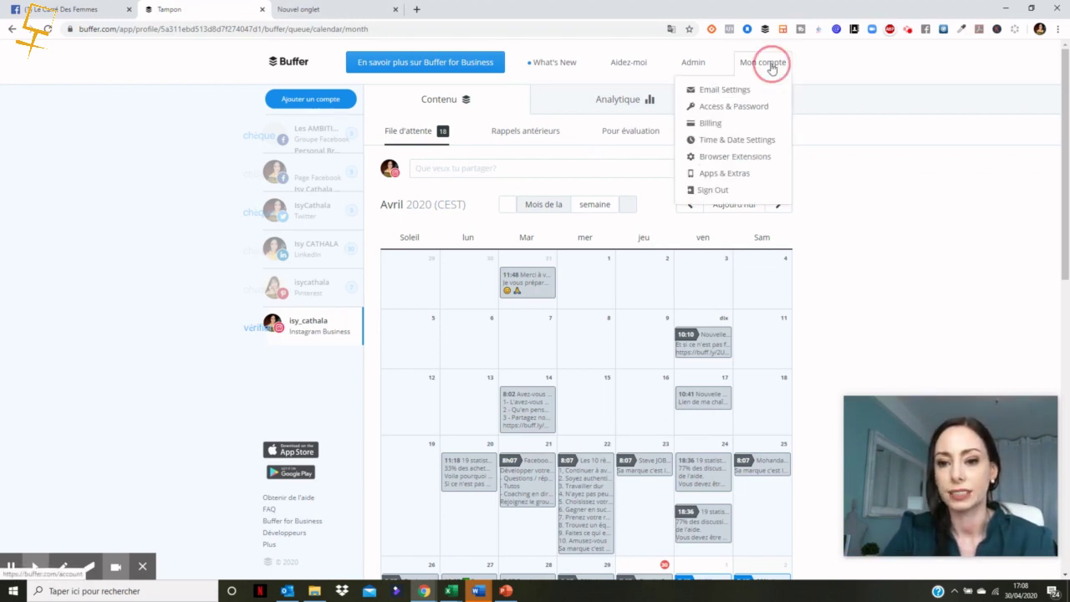
{"action": "left_click", "coordinate": [739, 190]}
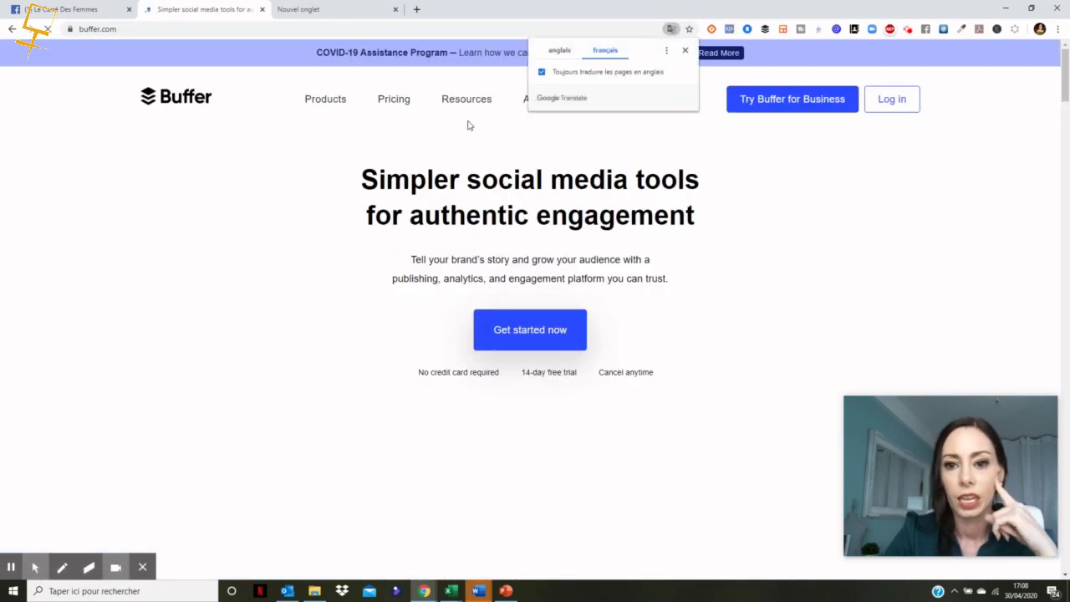
{"action": "left_click", "coordinate": [685, 50]}
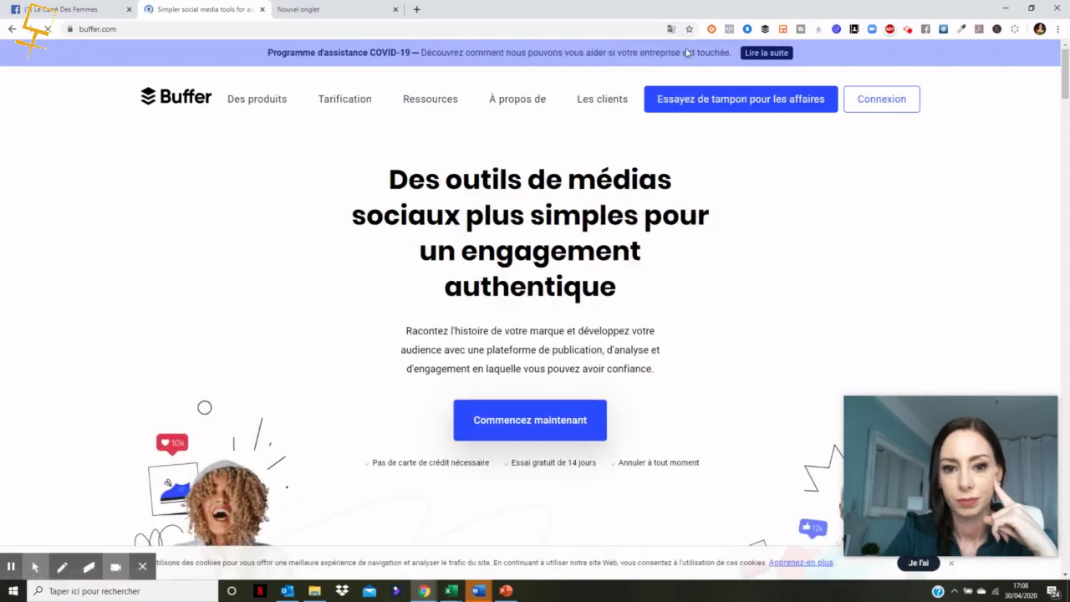
{"action": "left_click", "coordinate": [342, 103]}
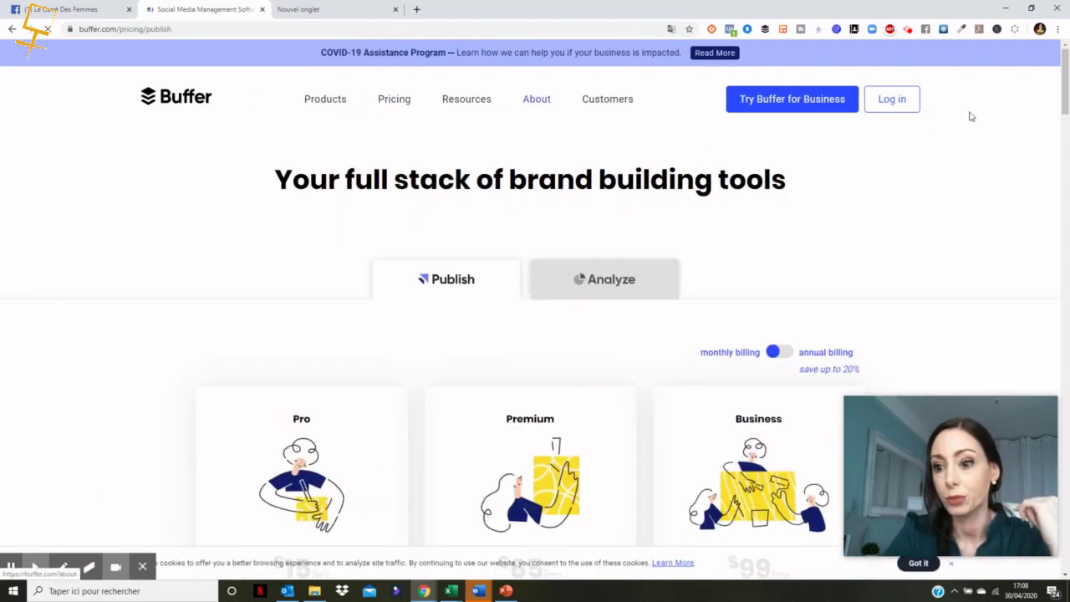
Step: Switch the Publish plan prices to annual billing
{"action": "left_click_drag", "start_coordinate": [1060, 79], "coordinate": [1066, 132]}
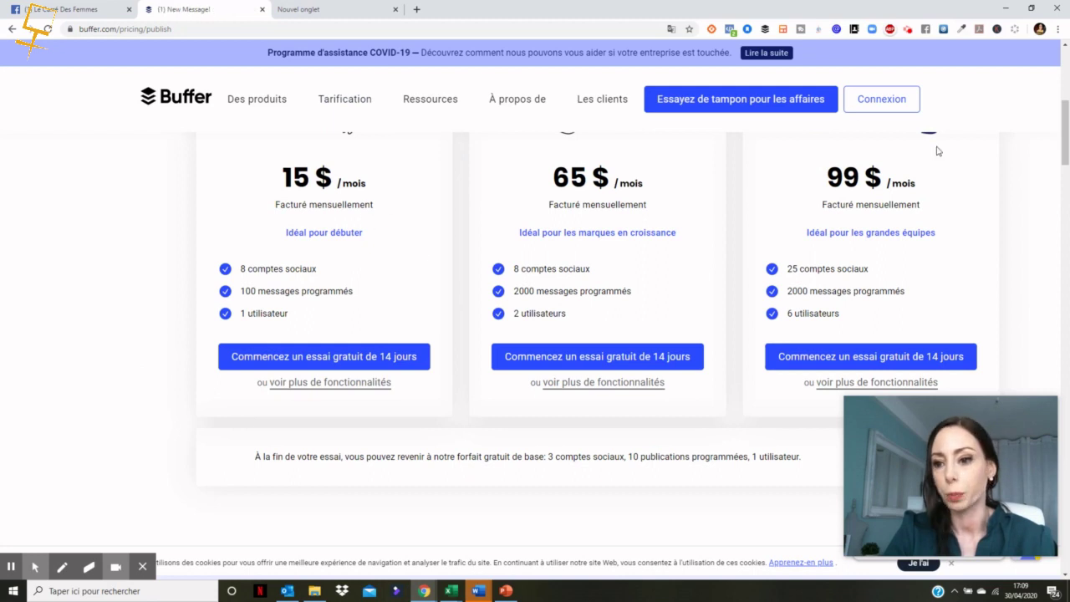
{"action": "left_click_drag", "start_coordinate": [1060, 152], "coordinate": [1057, 123]}
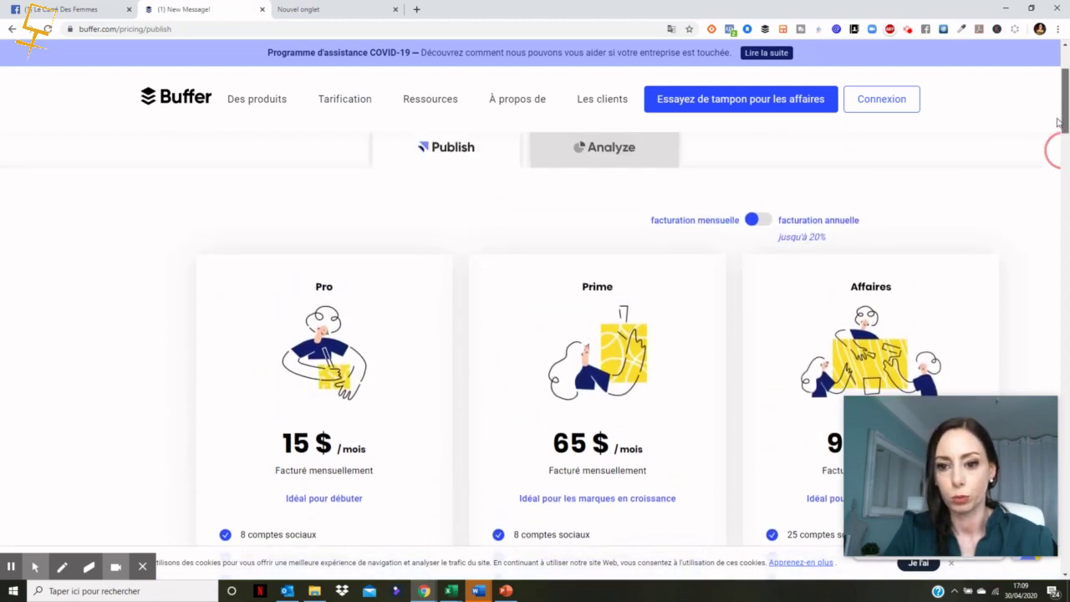
{"action": "left_click", "coordinate": [764, 220]}
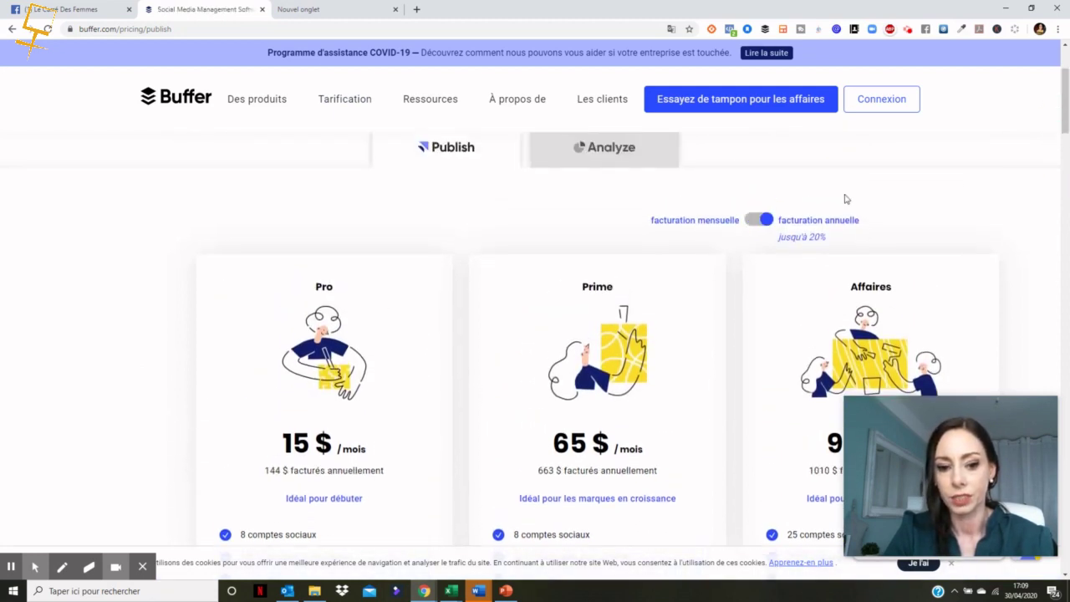
{"action": "left_click_drag", "start_coordinate": [1065, 107], "coordinate": [1067, 137]}
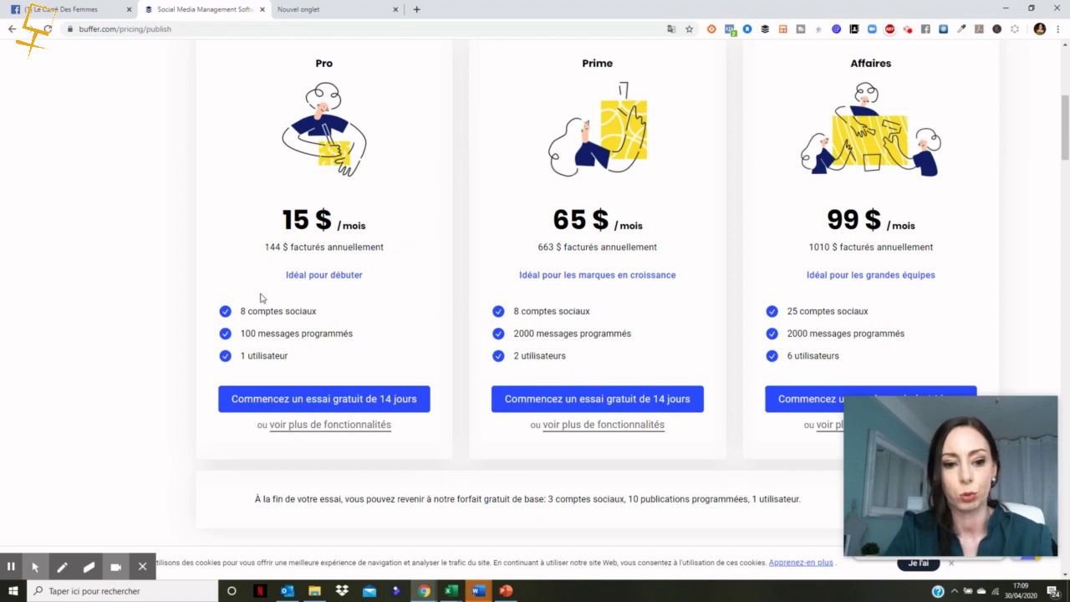
Step: Highlight the Pro plan's 8 social accounts, 100 scheduled messages and single user, then go to login
{"action": "left_click_drag", "start_coordinate": [241, 312], "coordinate": [330, 311]}
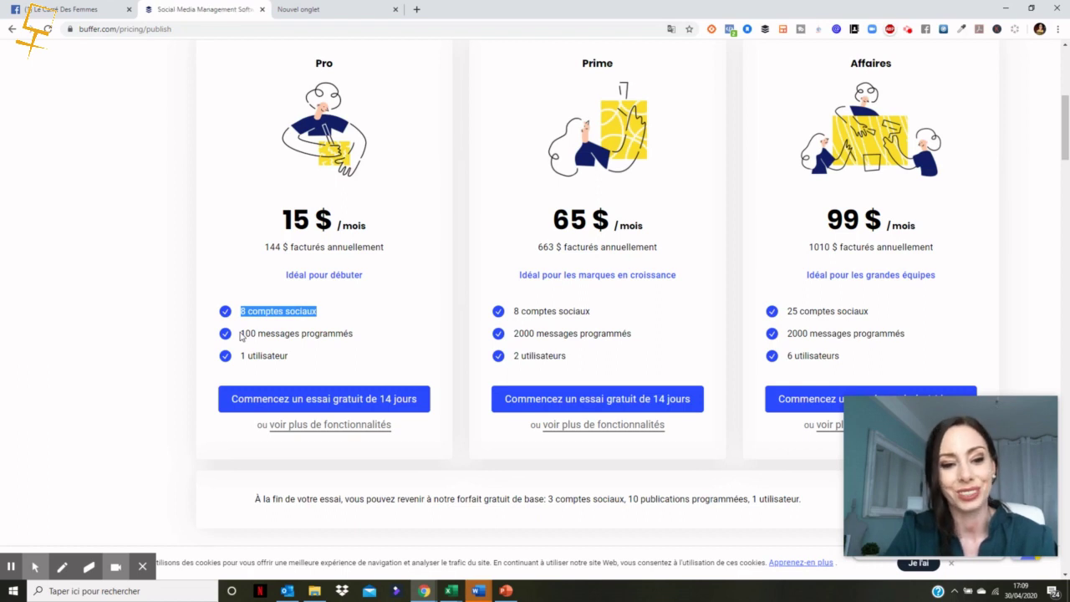
{"action": "left_click_drag", "start_coordinate": [241, 334], "coordinate": [358, 341]}
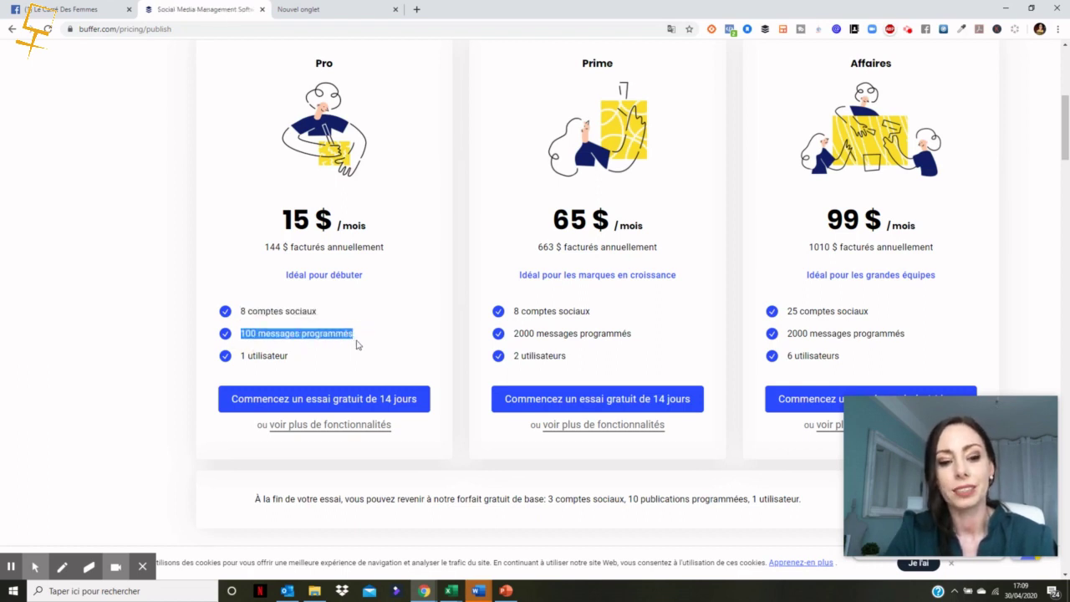
{"action": "left_click_drag", "start_coordinate": [237, 358], "coordinate": [306, 365]}
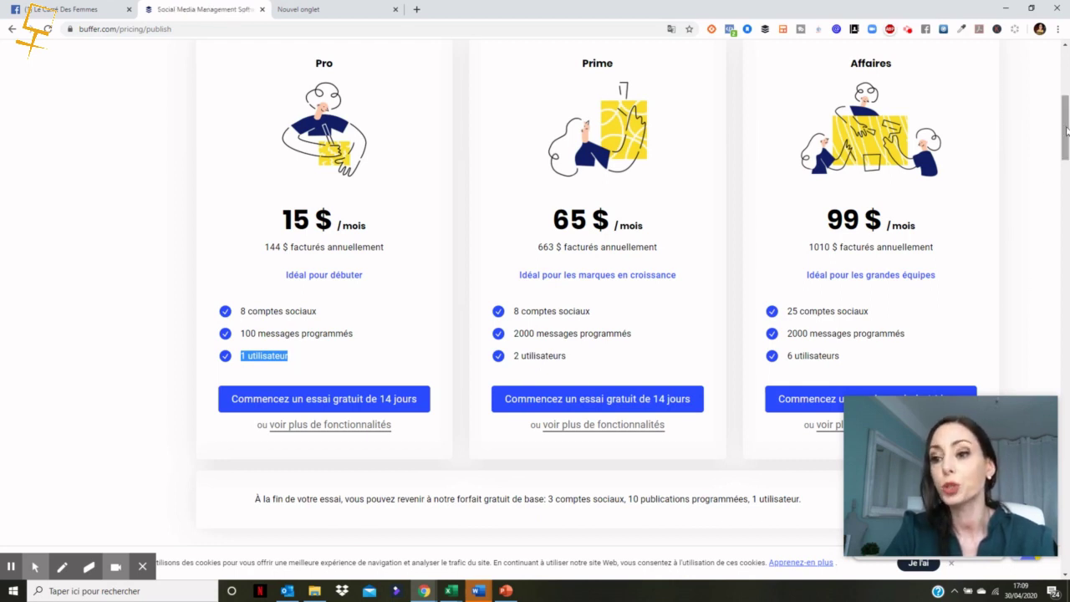
{"action": "left_click_drag", "start_coordinate": [1065, 128], "coordinate": [1062, 17]}
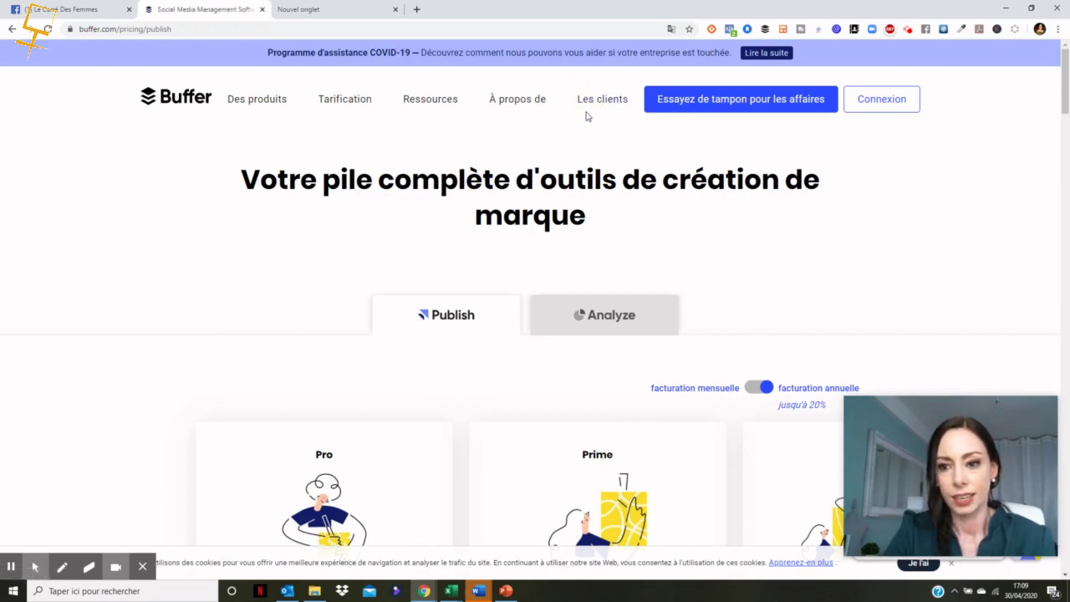
{"action": "left_click", "coordinate": [882, 106]}
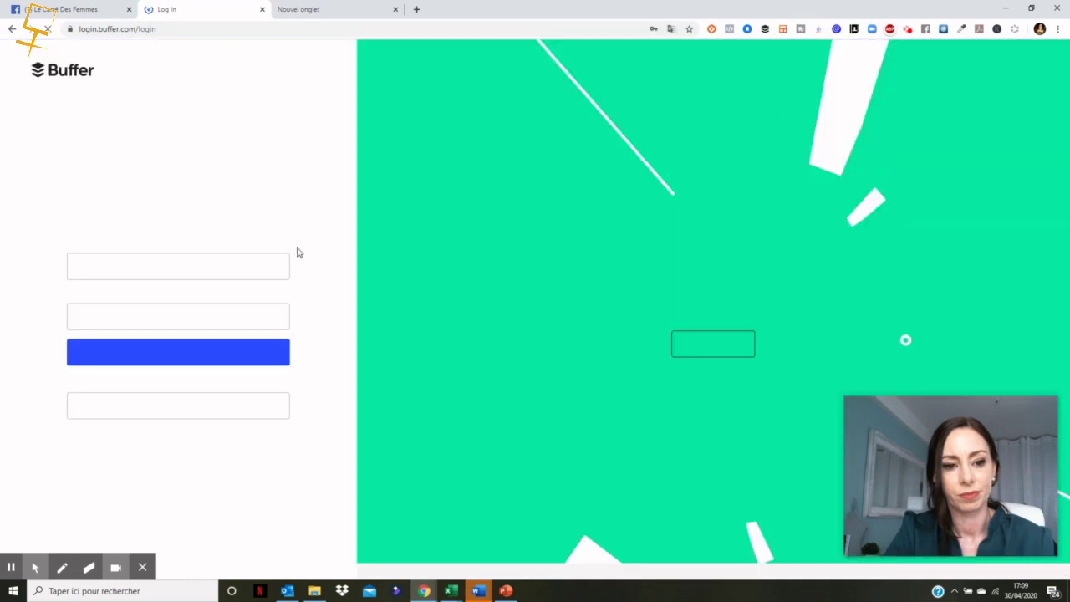
Step: Log in with the saved credentials and begin adding a new social account
{"action": "left_click", "coordinate": [133, 351]}
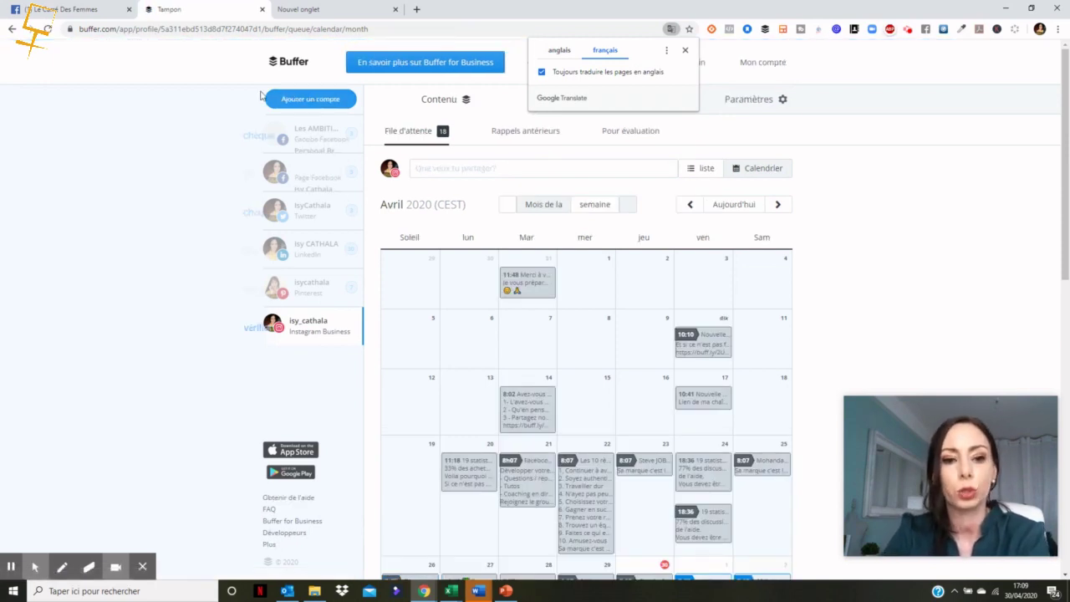
{"action": "left_click", "coordinate": [315, 103]}
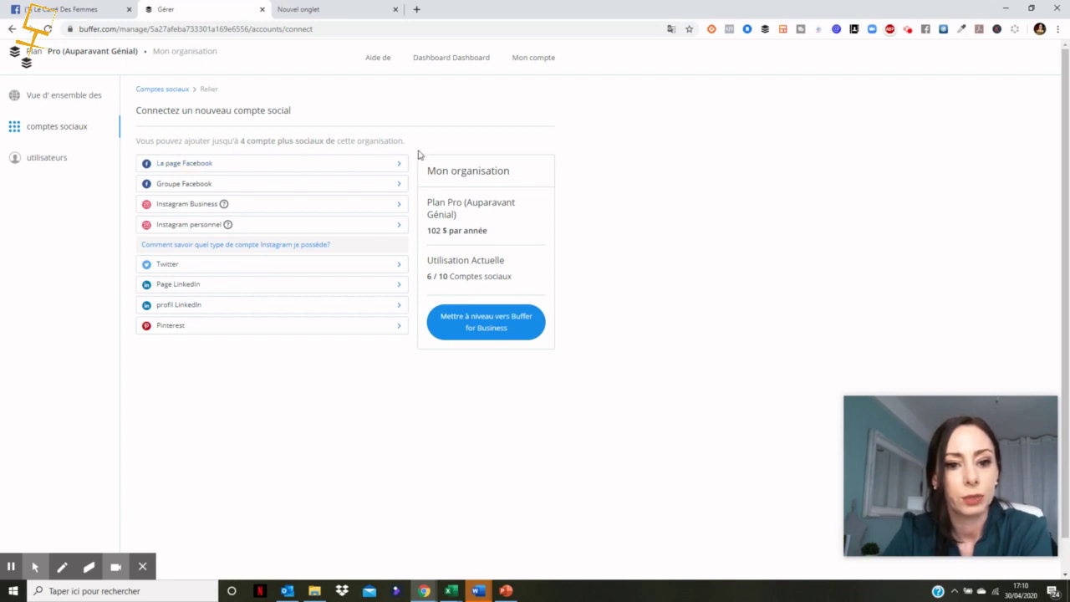
Step: Review the Facebook pages available to connect, then go back to the calendar without adding one
{"action": "left_click", "coordinate": [397, 165]}
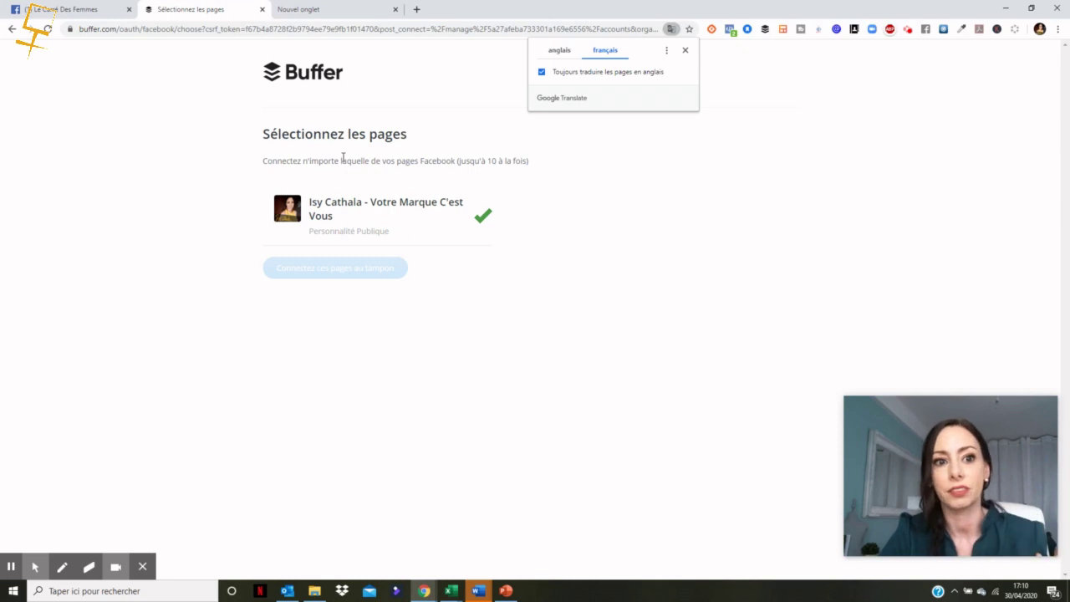
{"action": "left_click", "coordinate": [13, 31]}
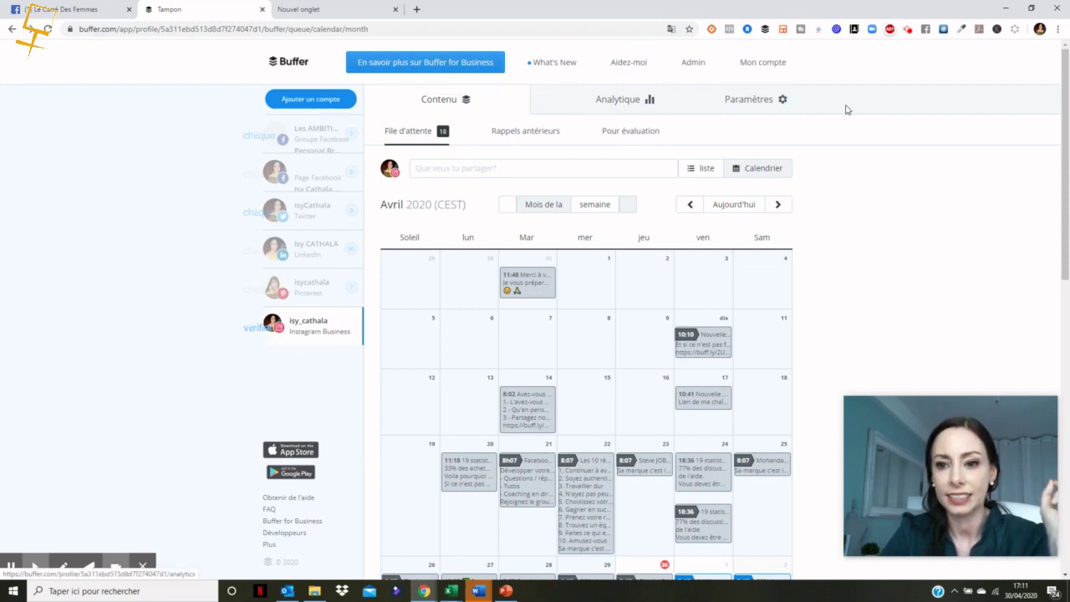
Step: Open and then close the Paramètres dropdown to return to the Instagram April calendar
{"action": "left_click", "coordinate": [784, 99]}
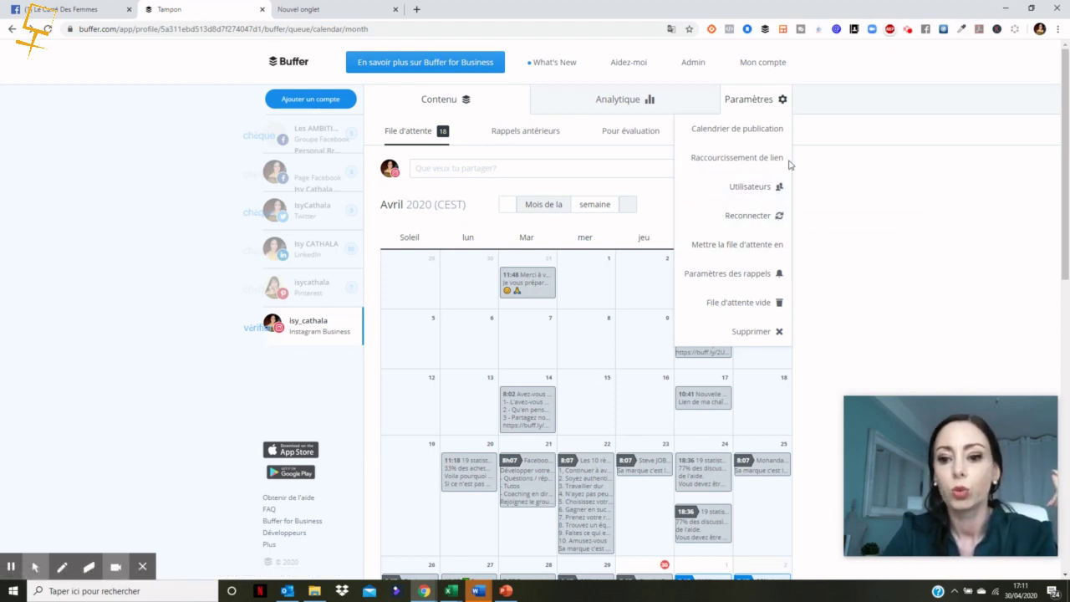
{"action": "left_click", "coordinate": [864, 207]}
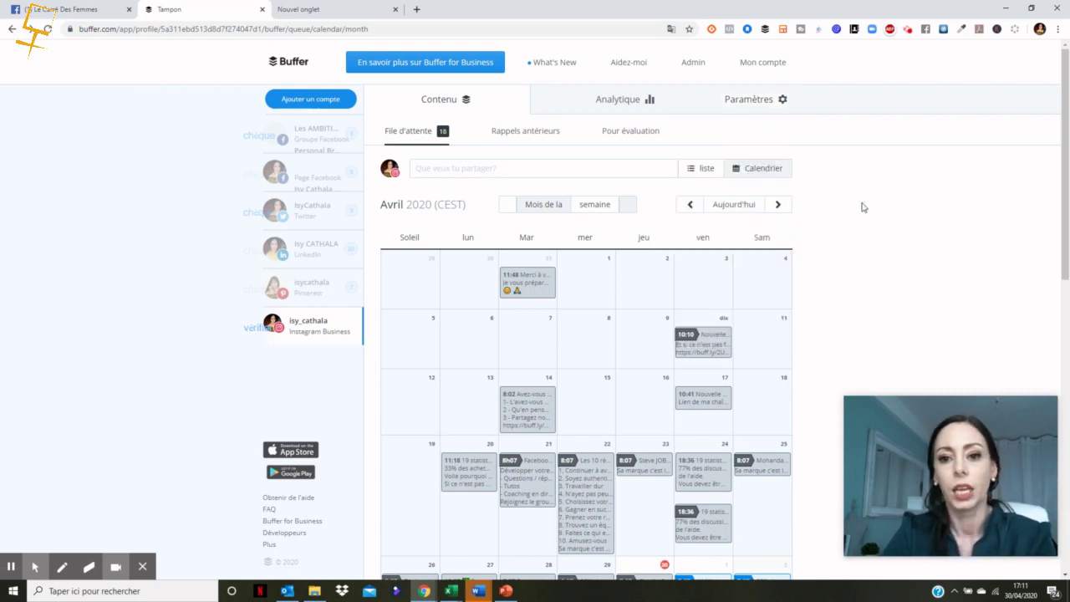
Step: View the Instagram Business profile's post analytics and scroll back through posts to 27 April
{"action": "left_click", "coordinate": [621, 110]}
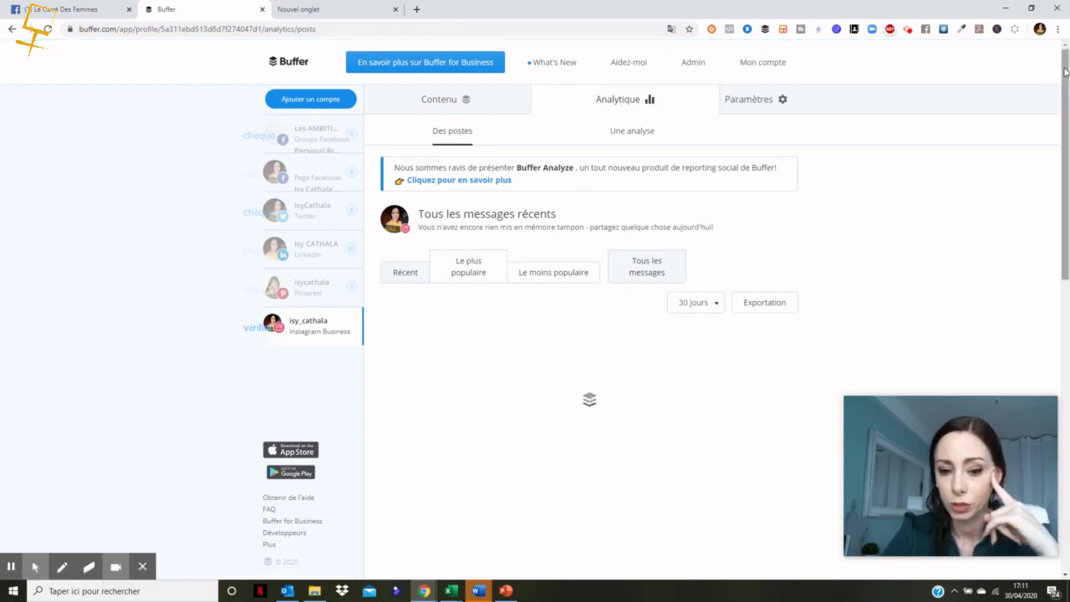
{"action": "left_click_drag", "start_coordinate": [1066, 73], "coordinate": [1066, 96]}
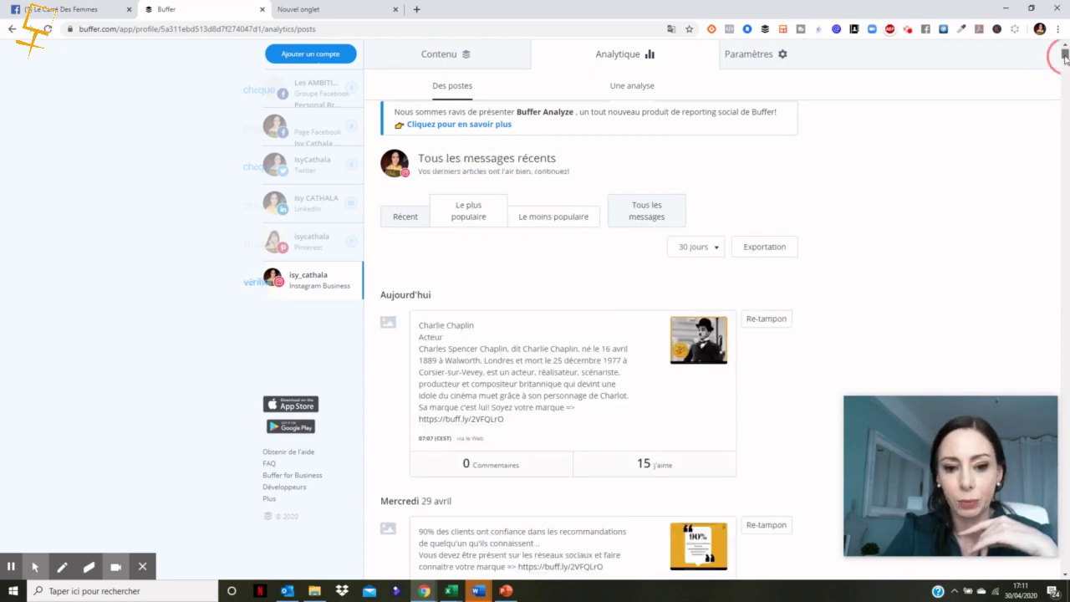
{"action": "mouse_move", "coordinate": [1065, 57]}
{"action": "left_mouse_down"}
{"action": "mouse_move", "coordinate": [1065, 70]}
{"action": "mouse_move", "coordinate": [1064, 51]}
{"action": "left_mouse_up"}
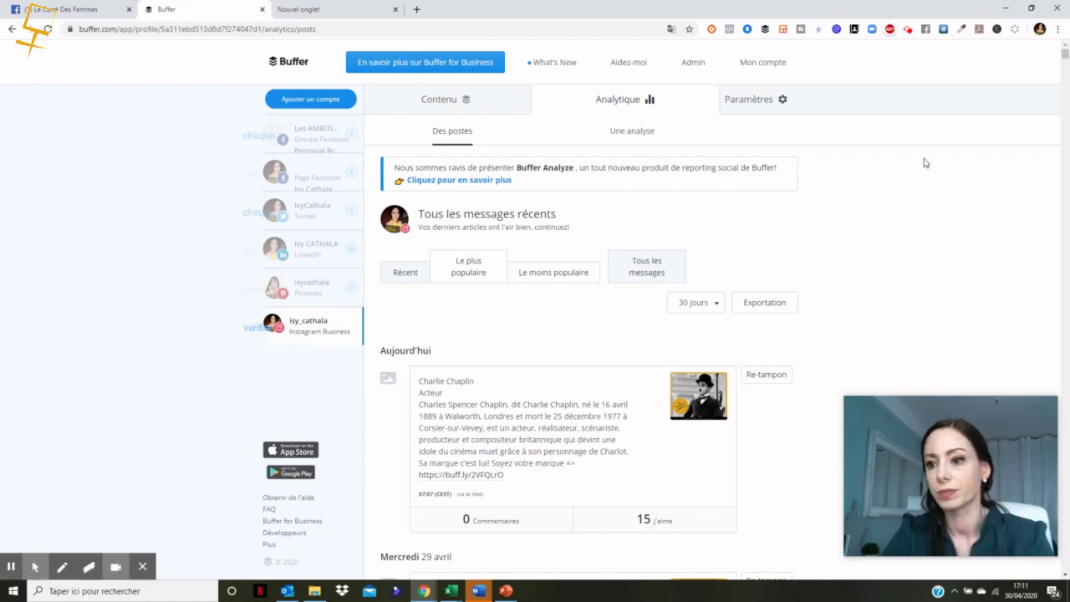
{"action": "left_click", "coordinate": [1065, 56]}
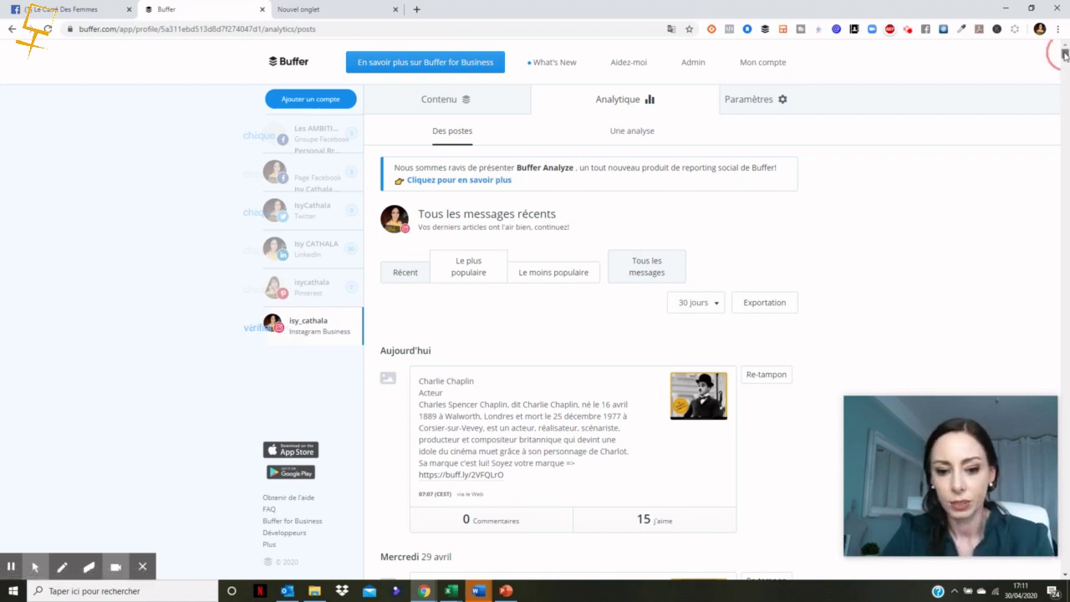
{"action": "scroll", "coordinate": [1065, 55], "scroll_direction": "down", "scroll_amount": 10}
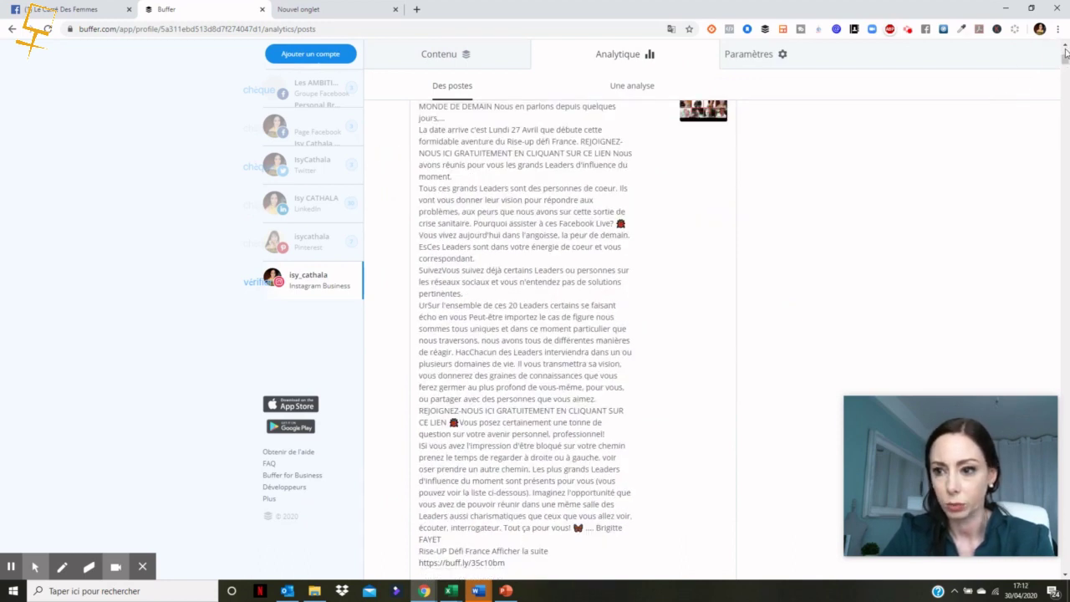
{"action": "left_click", "coordinate": [1065, 48]}
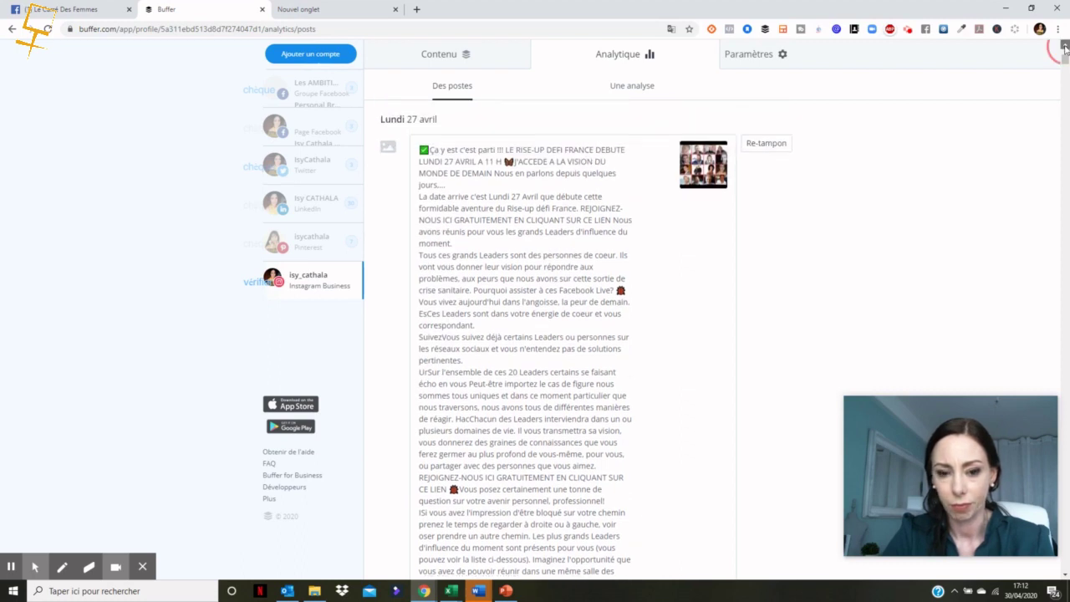
{"action": "left_click", "coordinate": [1065, 47]}
{"action": "left_click", "coordinate": [1065, 47]}
{"action": "left_click", "coordinate": [1065, 48]}
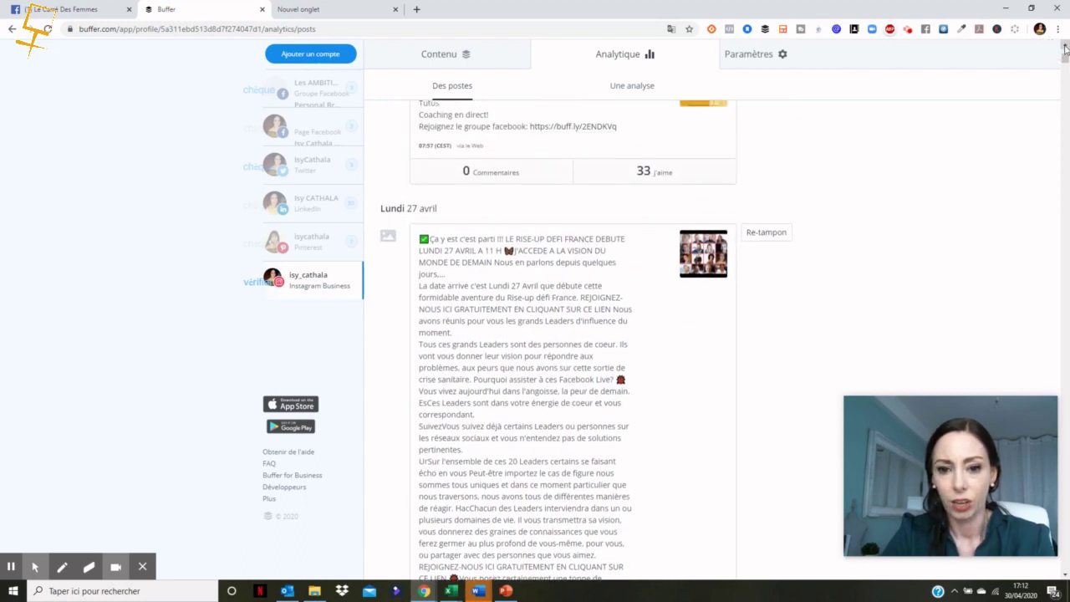
{"action": "left_click", "coordinate": [1065, 47]}
{"action": "left_click", "coordinate": [1065, 48]}
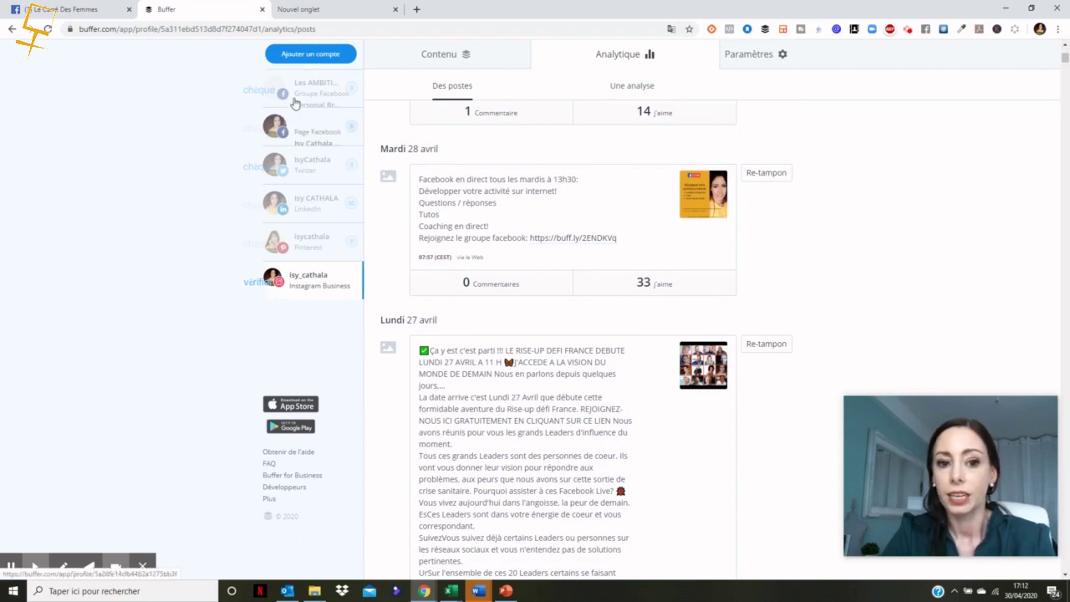
Step: Switch to the Facebook Page's analytics and select the bit.ly link in today's Charlie Chaplin post
{"action": "left_click", "coordinate": [307, 139]}
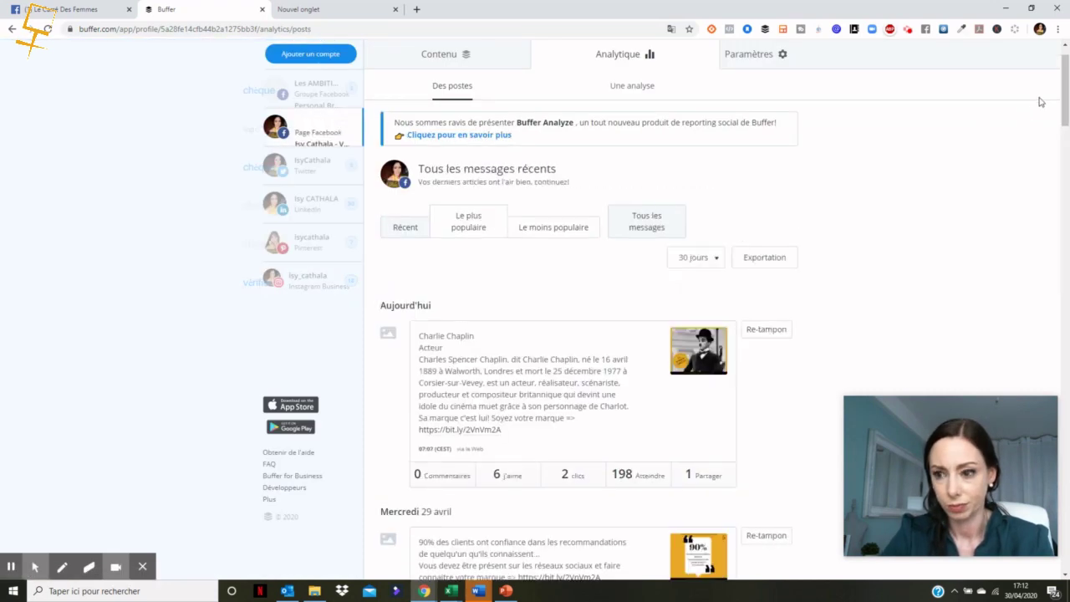
{"action": "left_click_drag", "start_coordinate": [1062, 80], "coordinate": [1064, 98]}
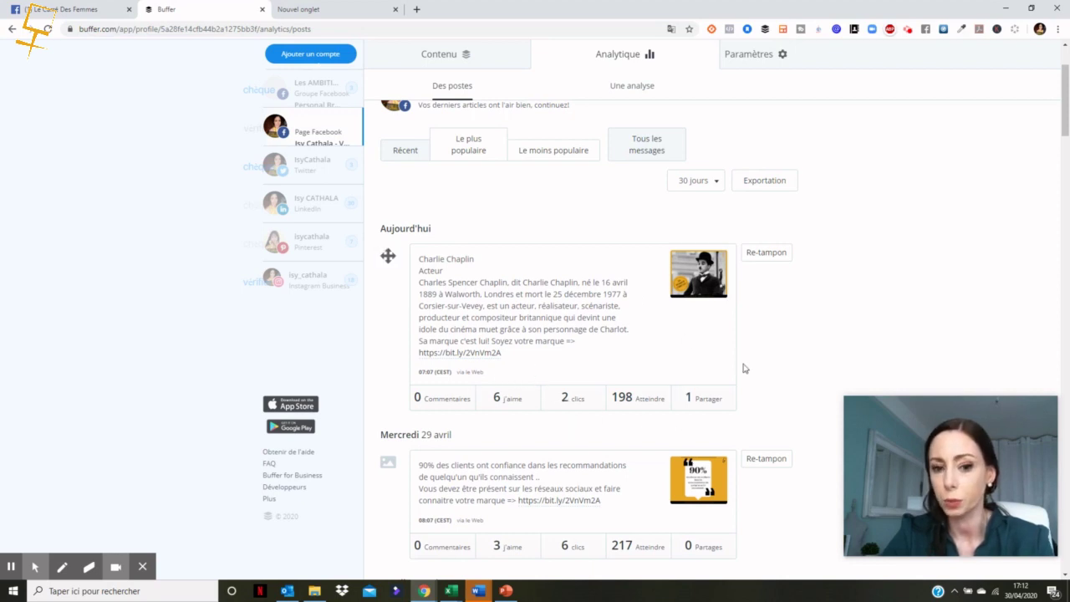
{"action": "left_click", "coordinate": [1065, 118]}
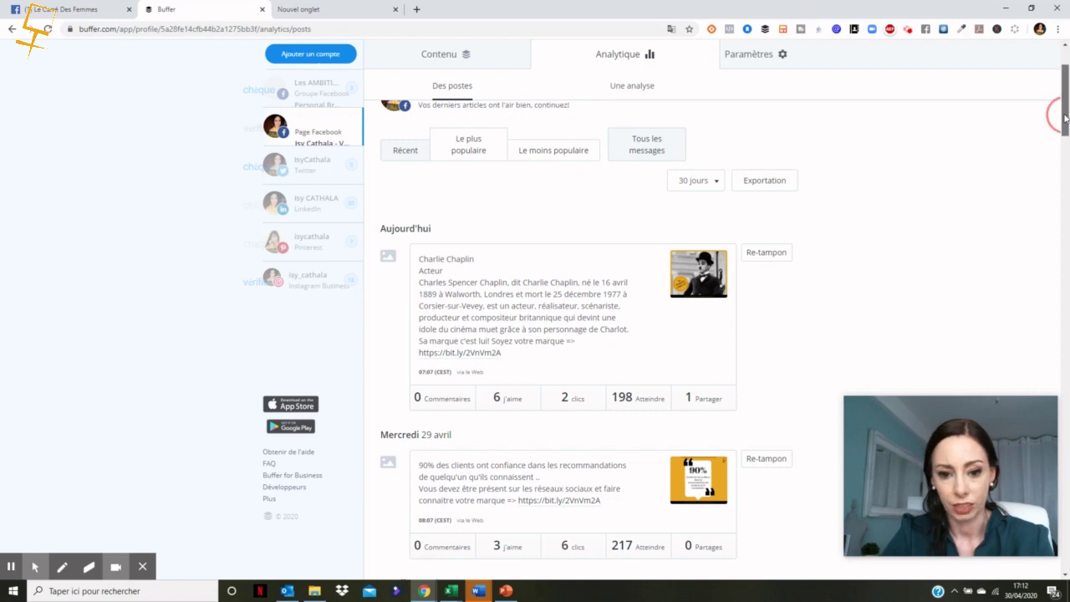
{"action": "left_click_drag", "start_coordinate": [1065, 118], "coordinate": [1064, 124]}
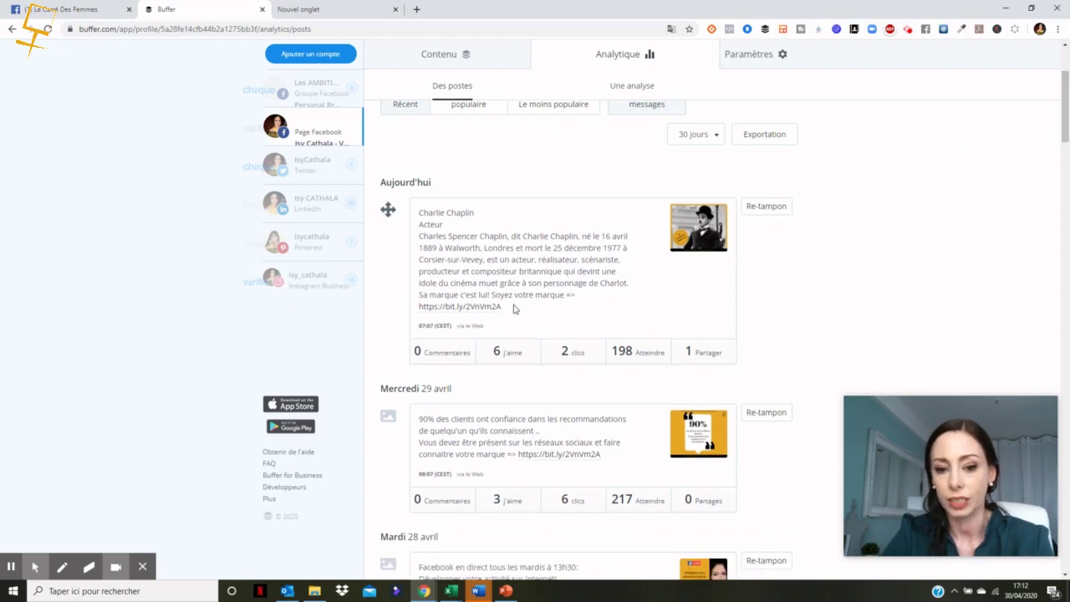
{"action": "left_click_drag", "start_coordinate": [514, 309], "coordinate": [420, 312]}
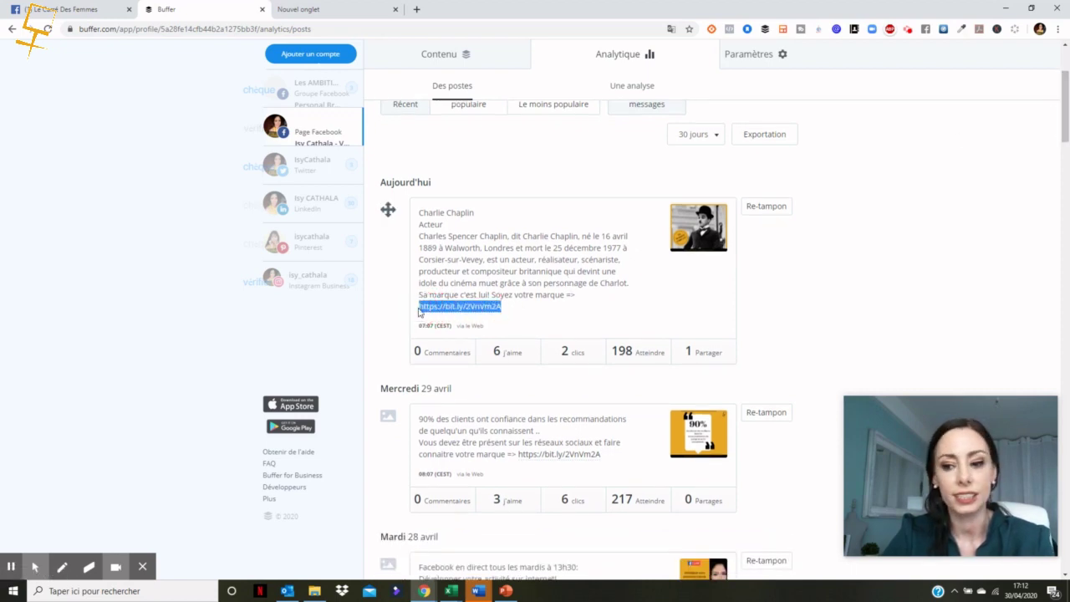
{"action": "left_click_drag", "start_coordinate": [1068, 109], "coordinate": [1066, 54]}
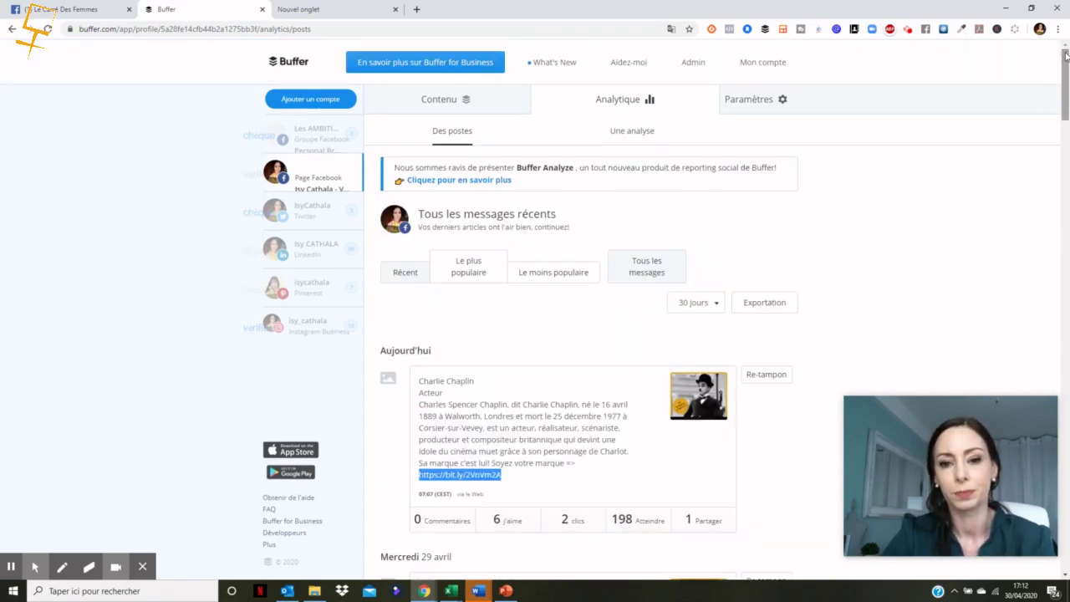
Step: Return to the Facebook Page's content calendar and preview the scheduled 7:07 early-May post
{"action": "left_click", "coordinate": [432, 109]}
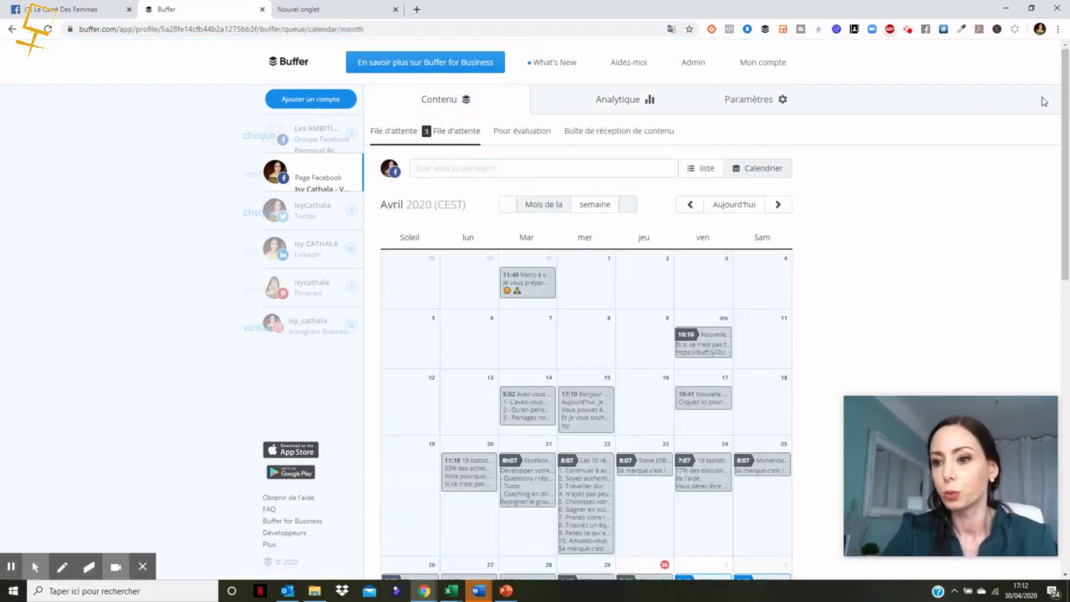
{"action": "scroll", "coordinate": [1058, 95], "scroll_direction": "down", "scroll_amount": 2}
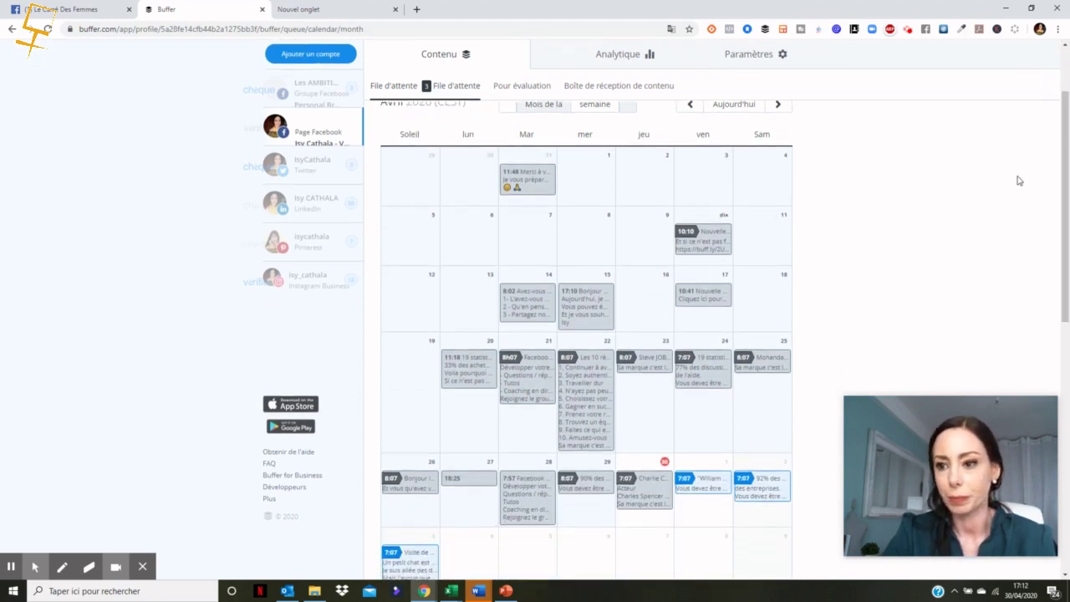
{"action": "scroll", "coordinate": [1064, 171], "scroll_direction": "down", "scroll_amount": 2}
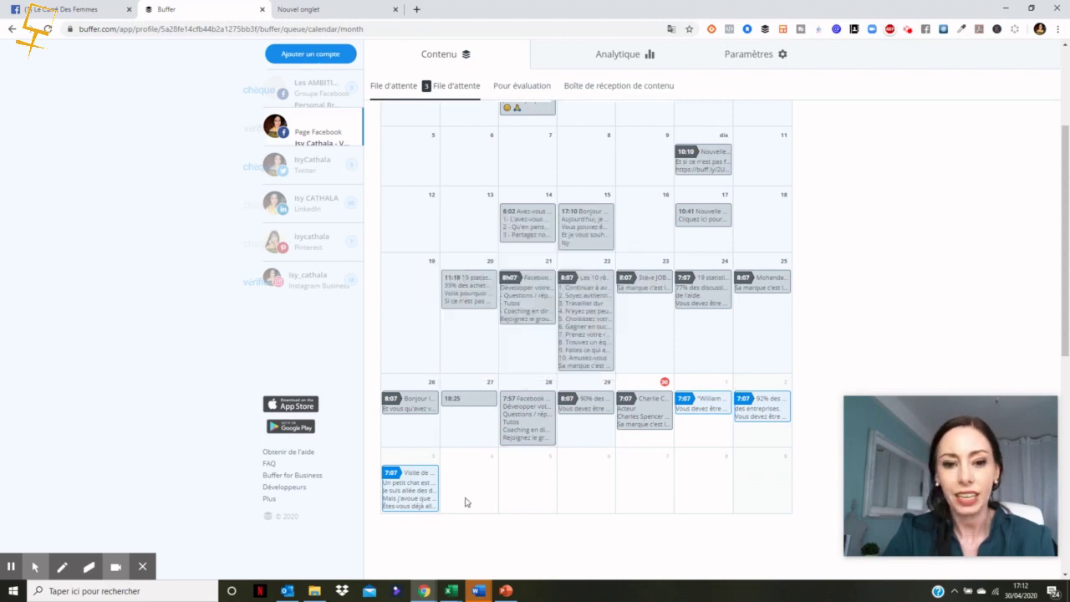
{"action": "left_click", "coordinate": [426, 489]}
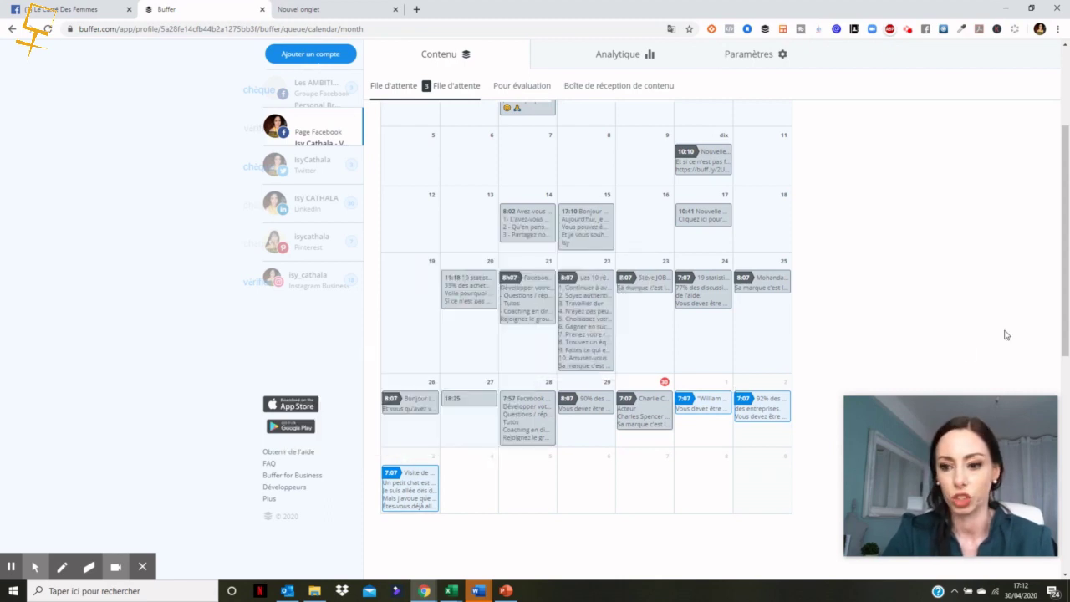
{"action": "left_click_drag", "start_coordinate": [1060, 297], "coordinate": [1060, 222]}
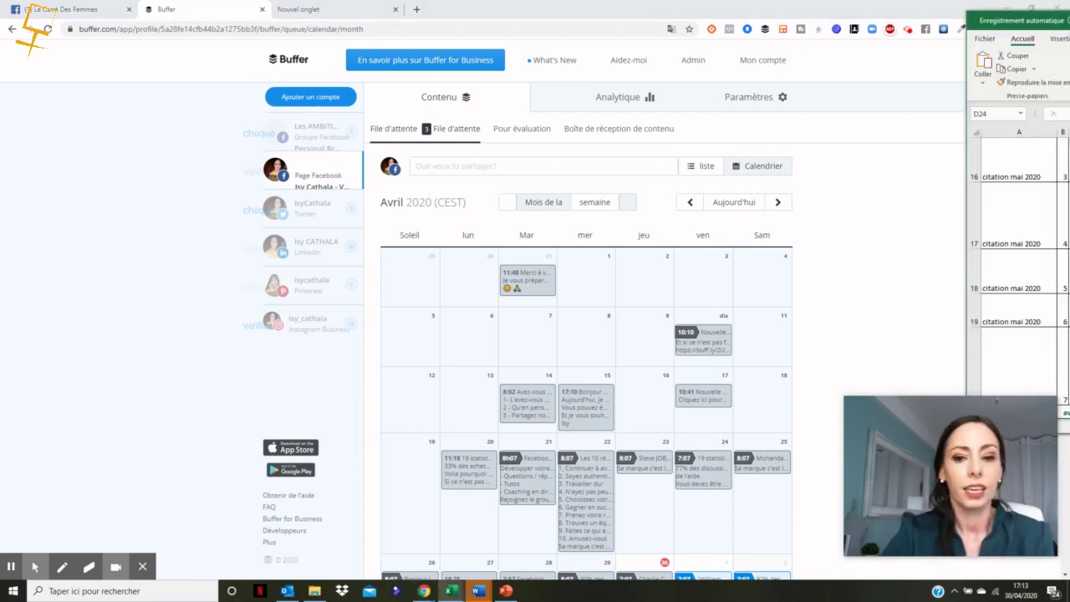
Step: Bring the planning spreadsheet forward and minimize the ic citation image folder
{"action": "left_click_drag", "start_coordinate": [1069, 15], "coordinate": [619, 43]}
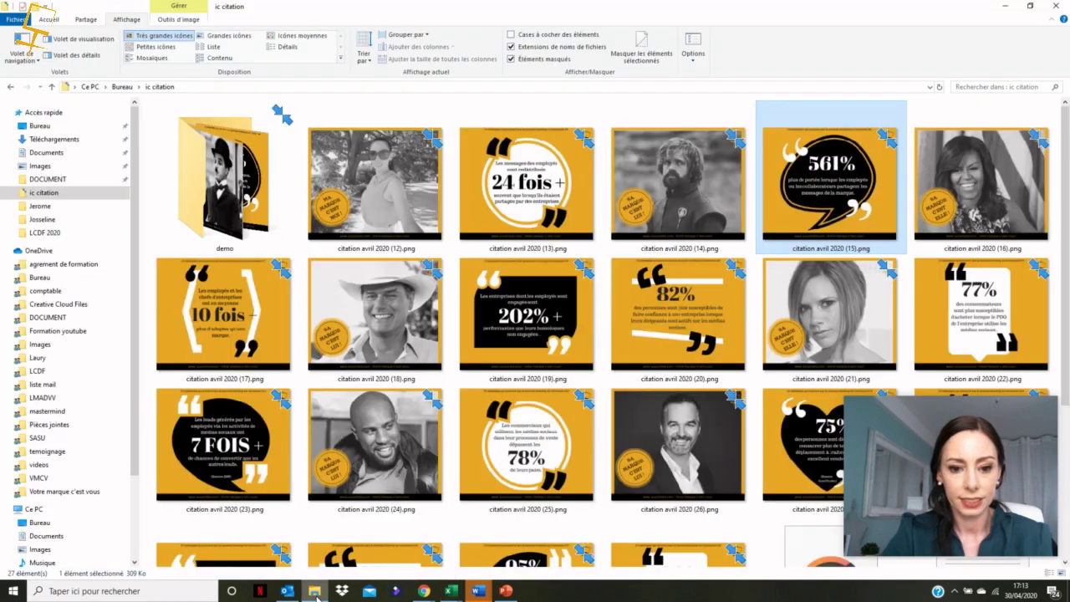
{"action": "left_click", "coordinate": [314, 590]}
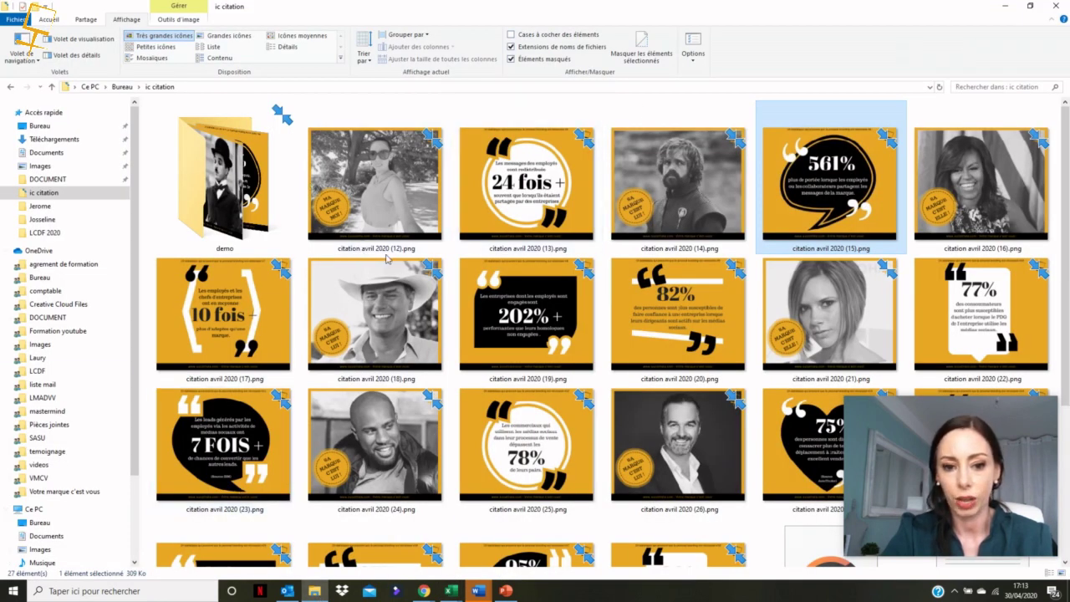
{"action": "left_click", "coordinate": [1008, 8]}
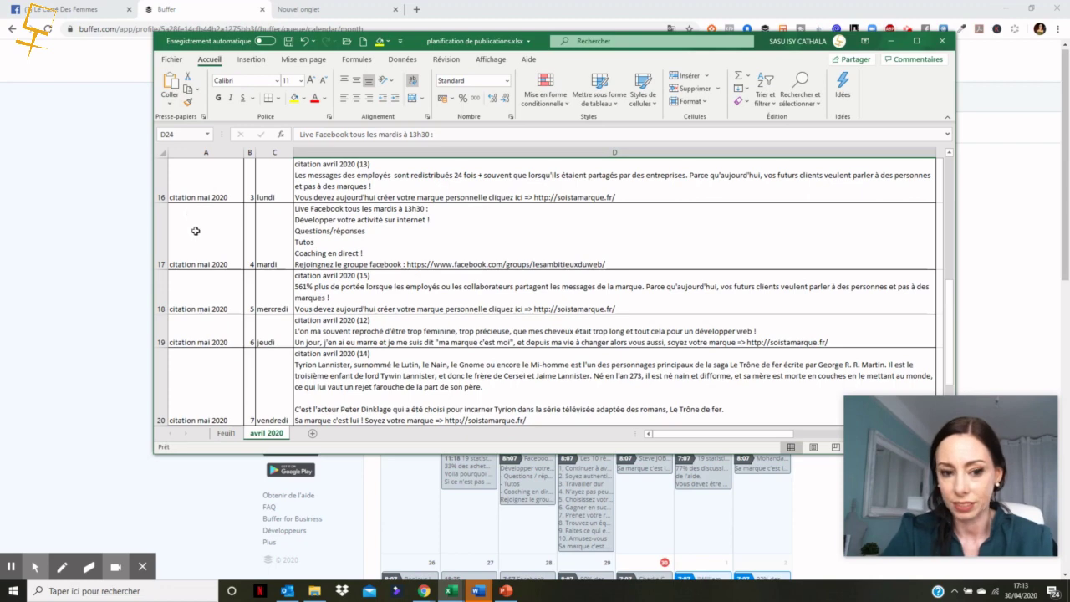
Step: Select the lundi 3 post text in cell D16, then minimize Excel to return to Buffer
{"action": "left_click", "coordinate": [277, 184]}
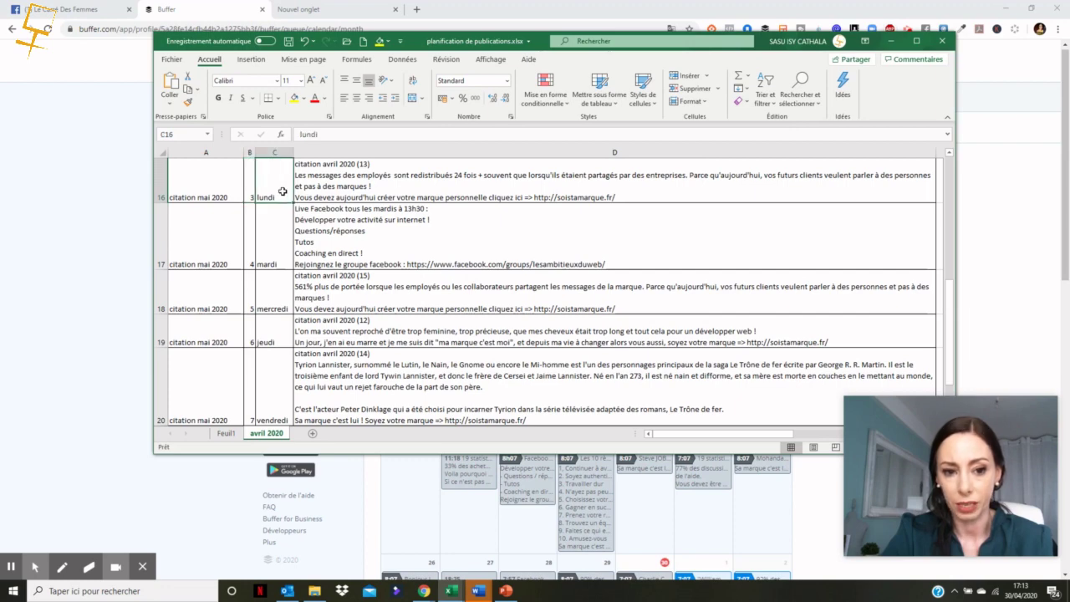
{"action": "left_click", "coordinate": [206, 193]}
{"action": "left_click", "coordinate": [366, 184]}
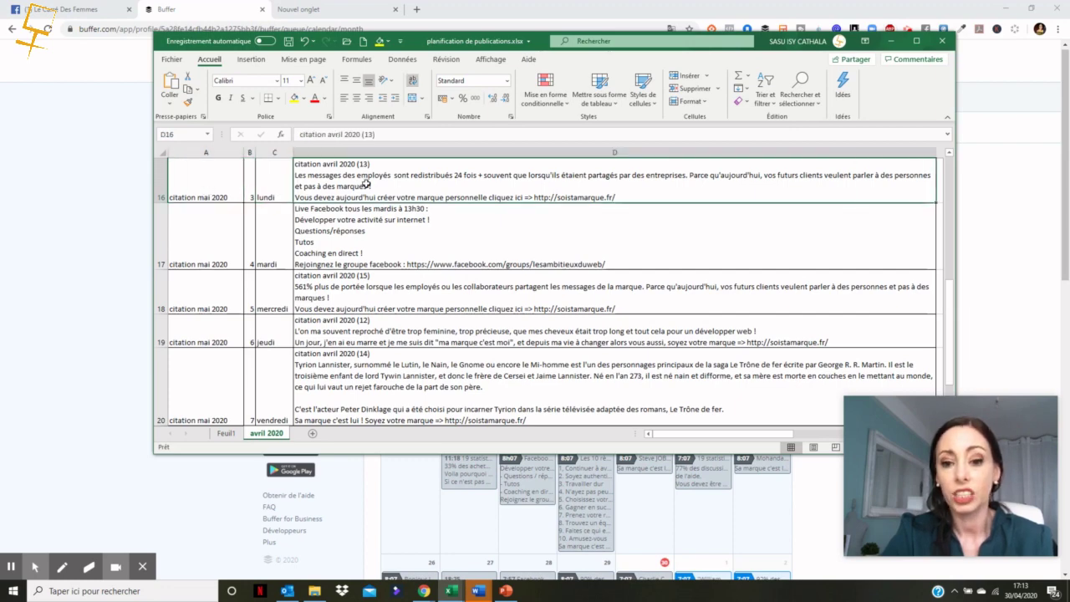
{"action": "left_click", "coordinate": [948, 153]}
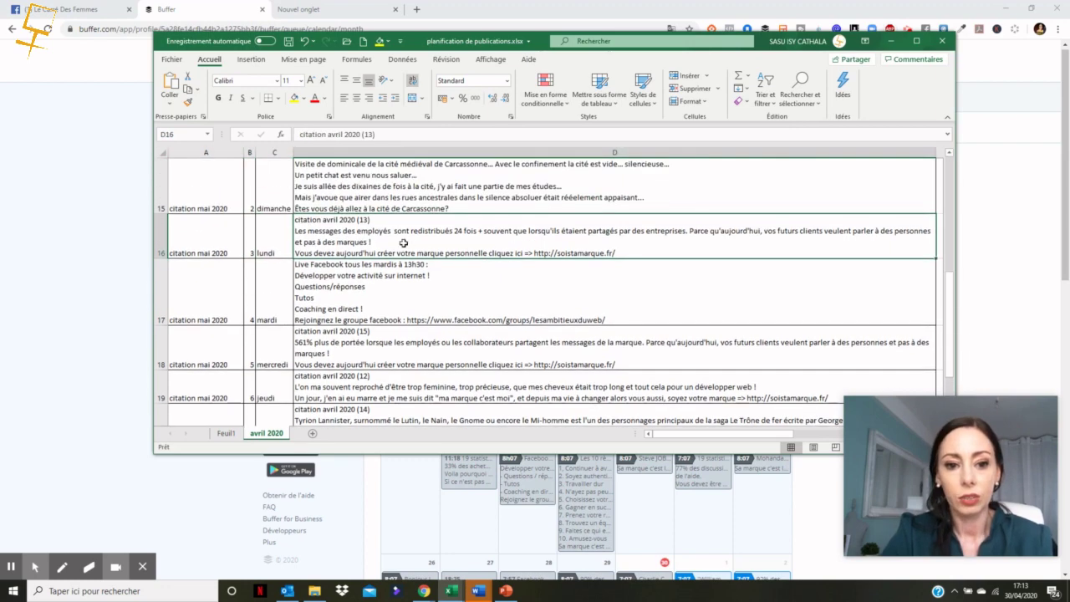
{"action": "double_click", "coordinate": [381, 224]}
{"action": "left_click_drag", "start_coordinate": [355, 220], "coordinate": [361, 253]}
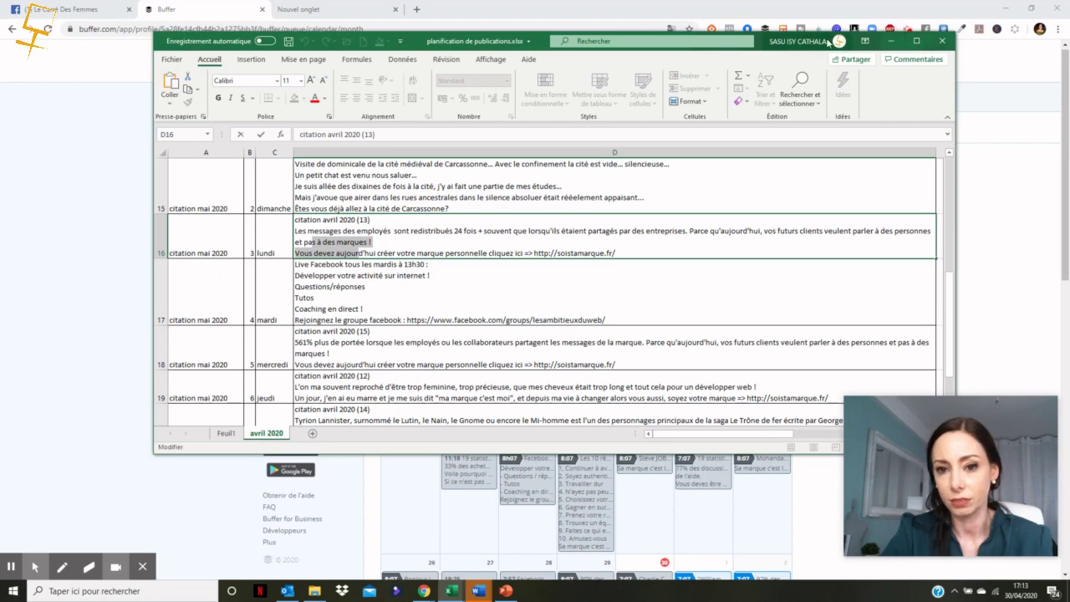
{"action": "key", "text": "super+Down"}
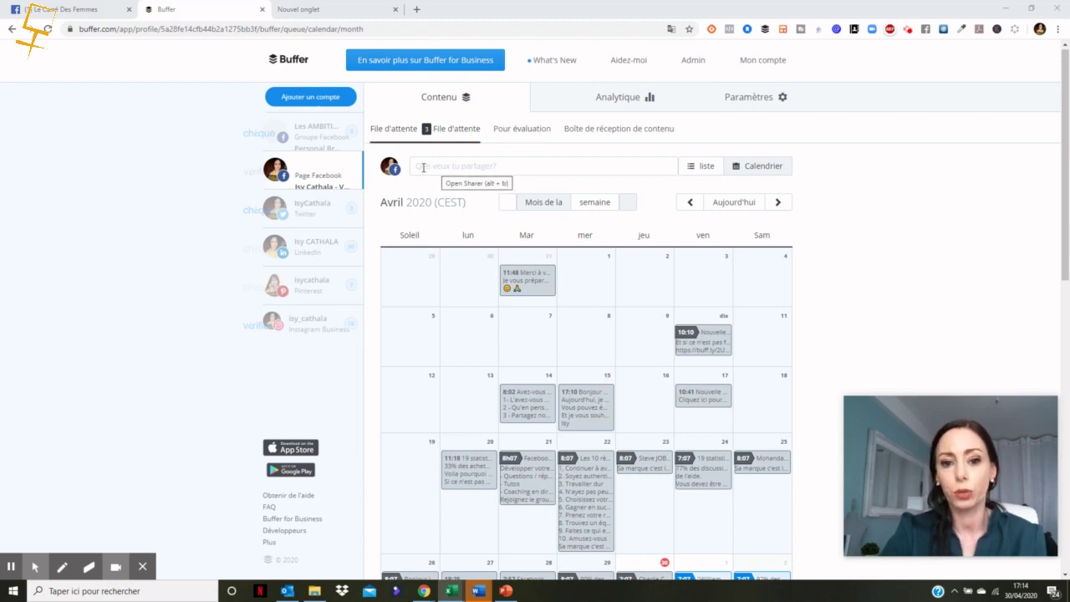
Step: Start a post for Facebook, Twitter, LinkedIn and Instagram and paste the personal-branding text with its buff.ly link
{"action": "left_click", "coordinate": [423, 168]}
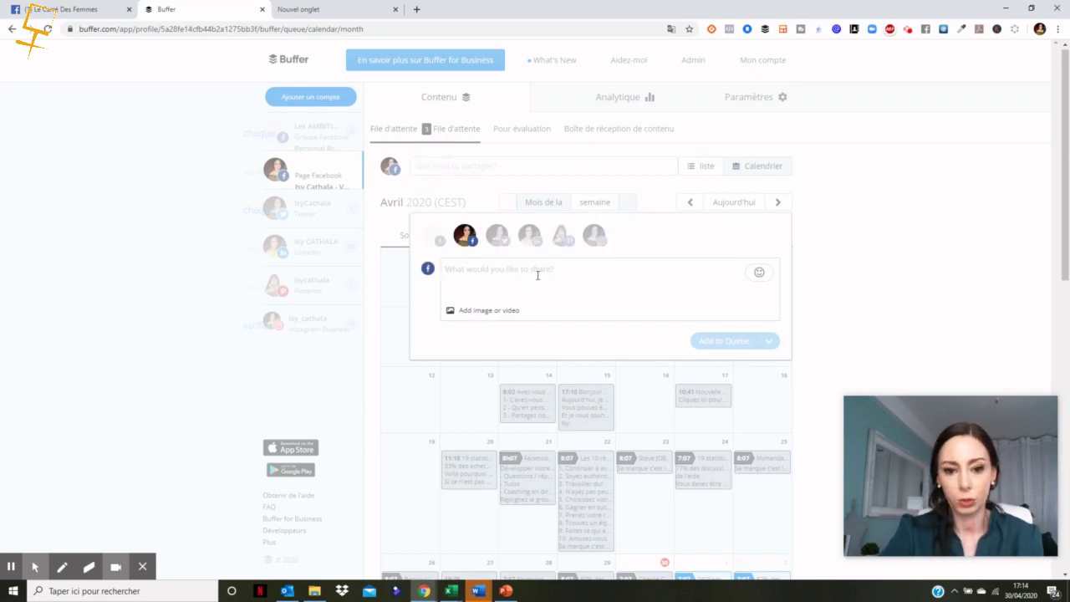
{"action": "left_click", "coordinate": [595, 237]}
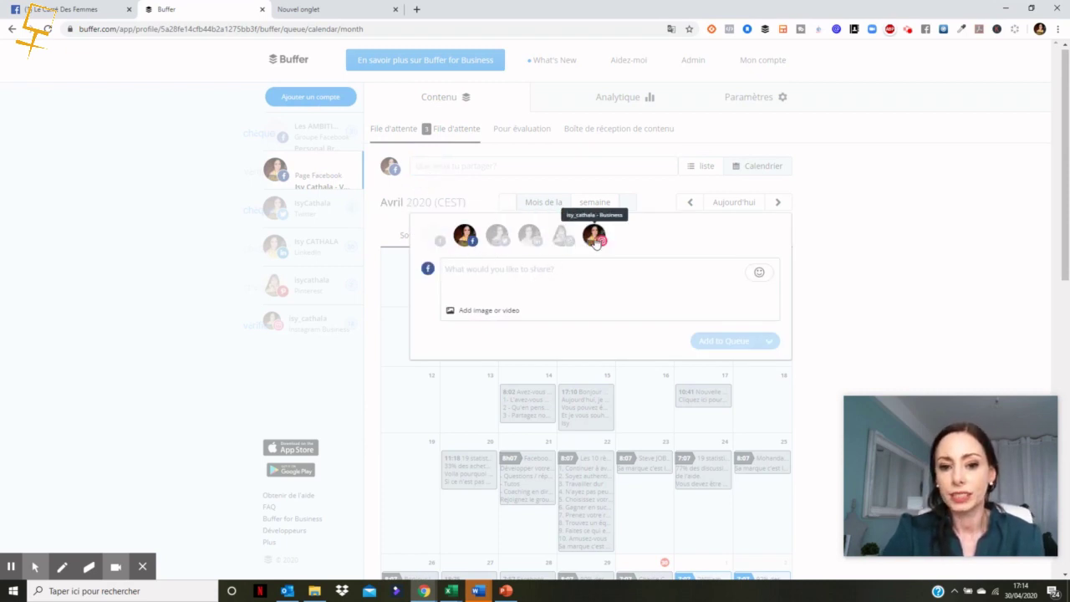
{"action": "left_click", "coordinate": [435, 236]}
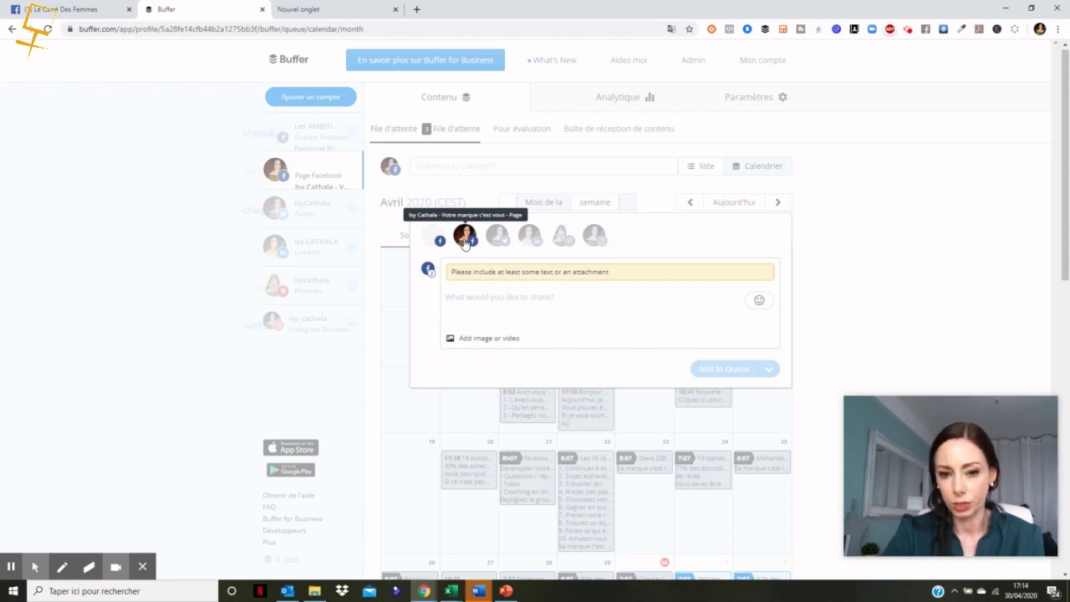
{"action": "left_click", "coordinate": [496, 238]}
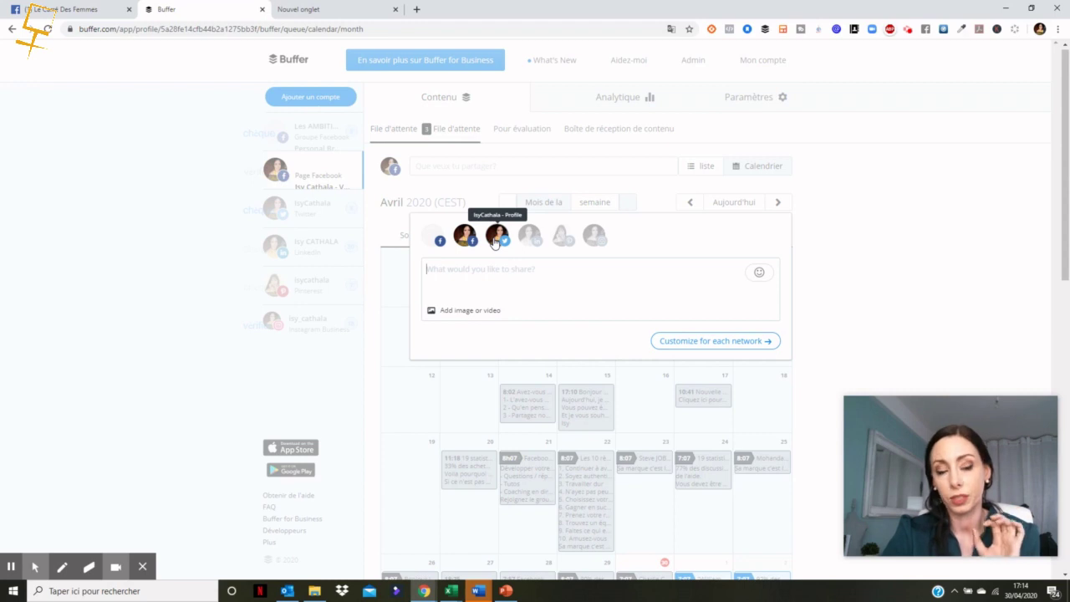
{"action": "left_click", "coordinate": [529, 236]}
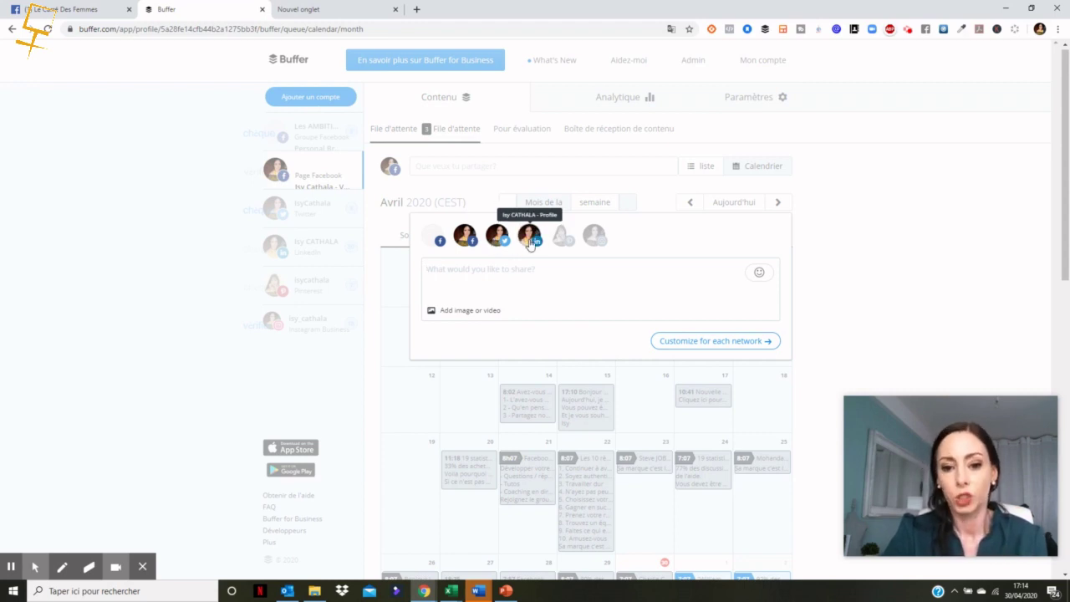
{"action": "left_click", "coordinate": [594, 242]}
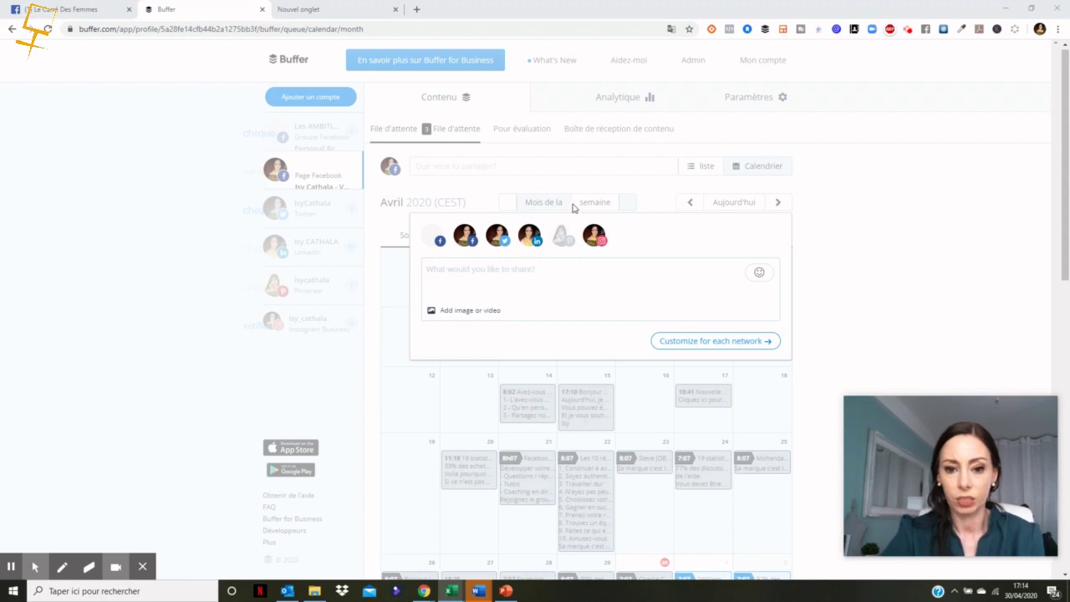
{"action": "left_click", "coordinate": [429, 273]}
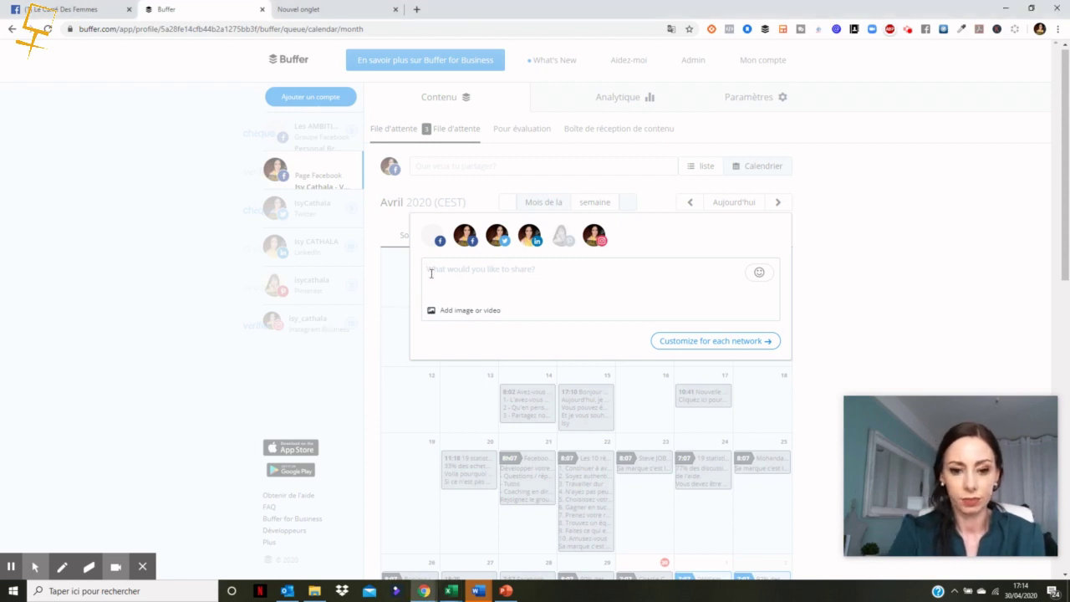
{"action": "key", "text": "ctrl+v"}
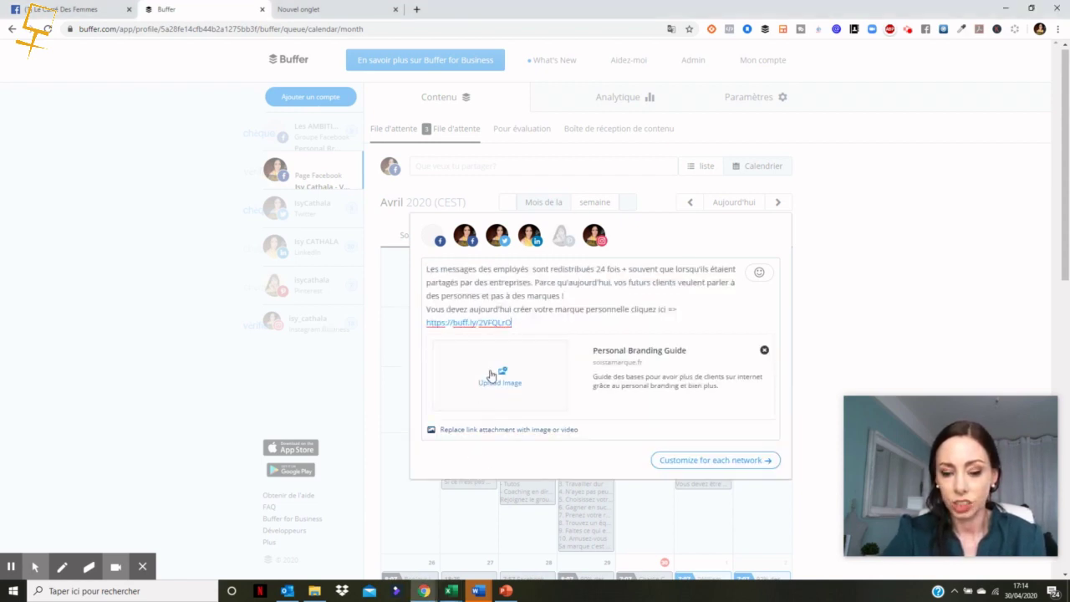
Step: Upload citation avril 2020 (13).png from the ic citation folder as the post image
{"action": "left_click", "coordinate": [490, 375]}
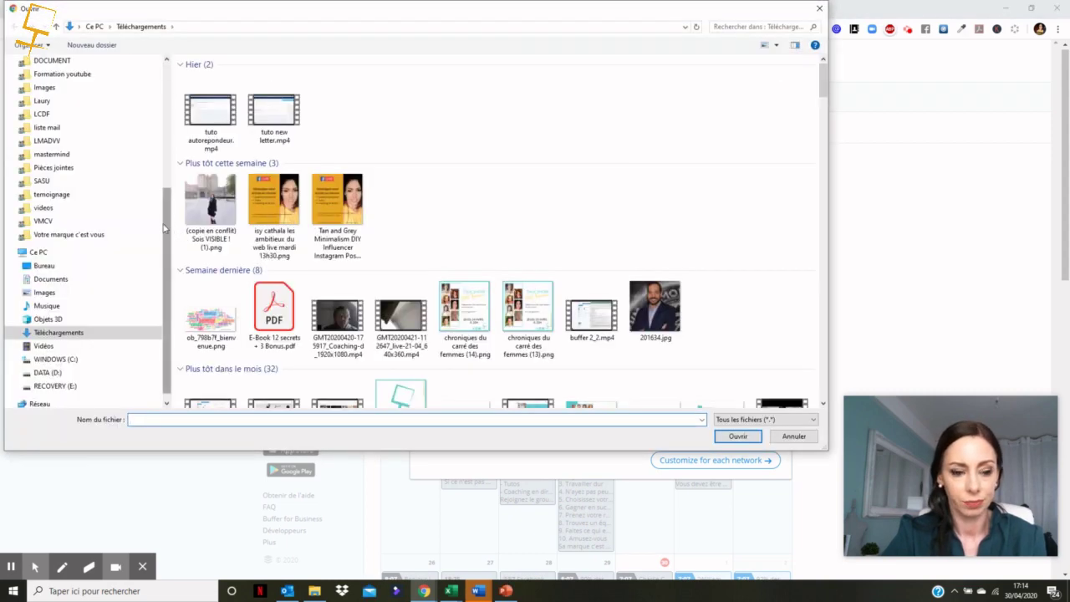
{"action": "scroll", "coordinate": [164, 227], "scroll_direction": "up", "scroll_amount": 7}
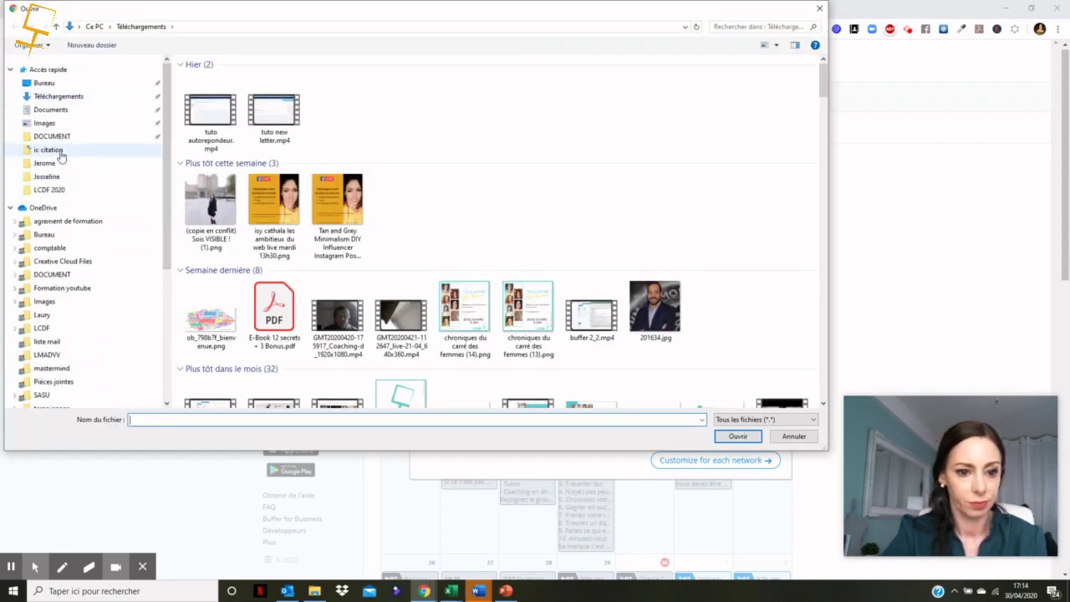
{"action": "left_click", "coordinate": [60, 153]}
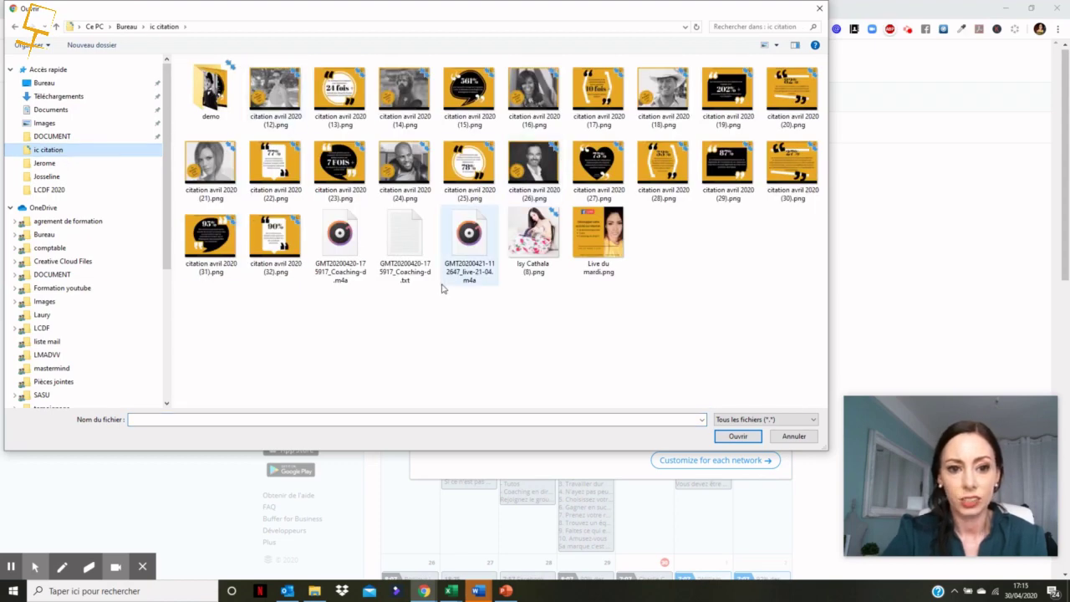
{"action": "left_click", "coordinate": [325, 88]}
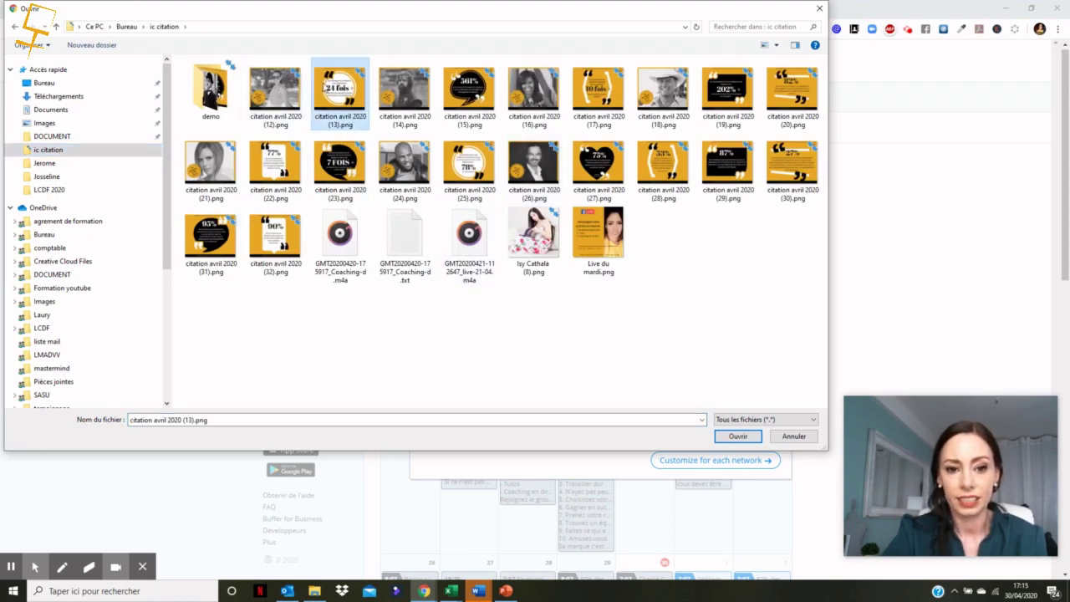
{"action": "left_click", "coordinate": [739, 437]}
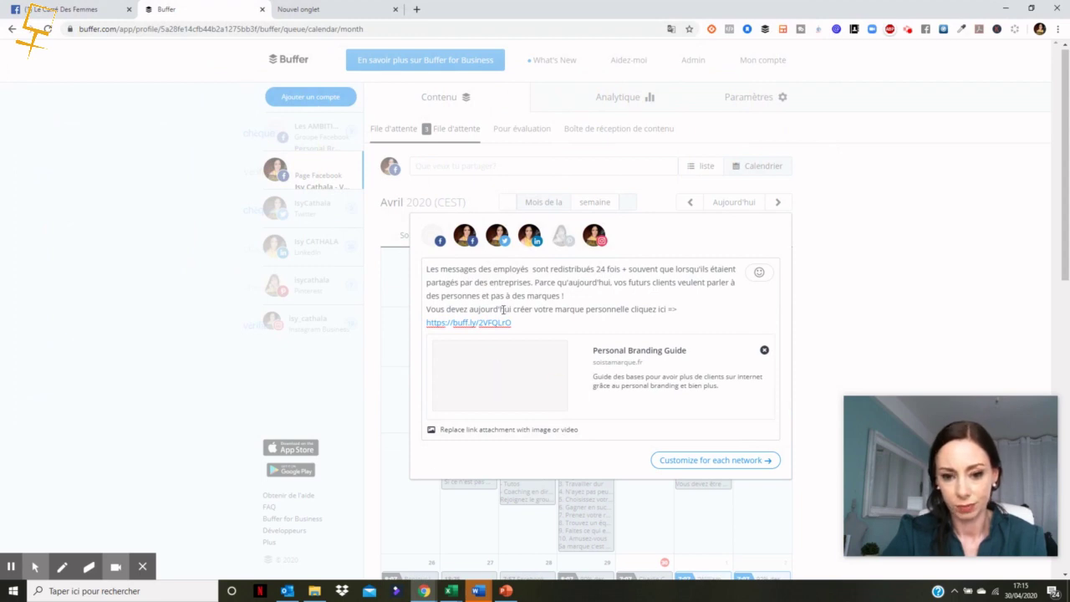
Step: Bring up Google Translate's language prompt for the Buffer page
{"action": "mouse_move", "coordinate": [469, 325]}
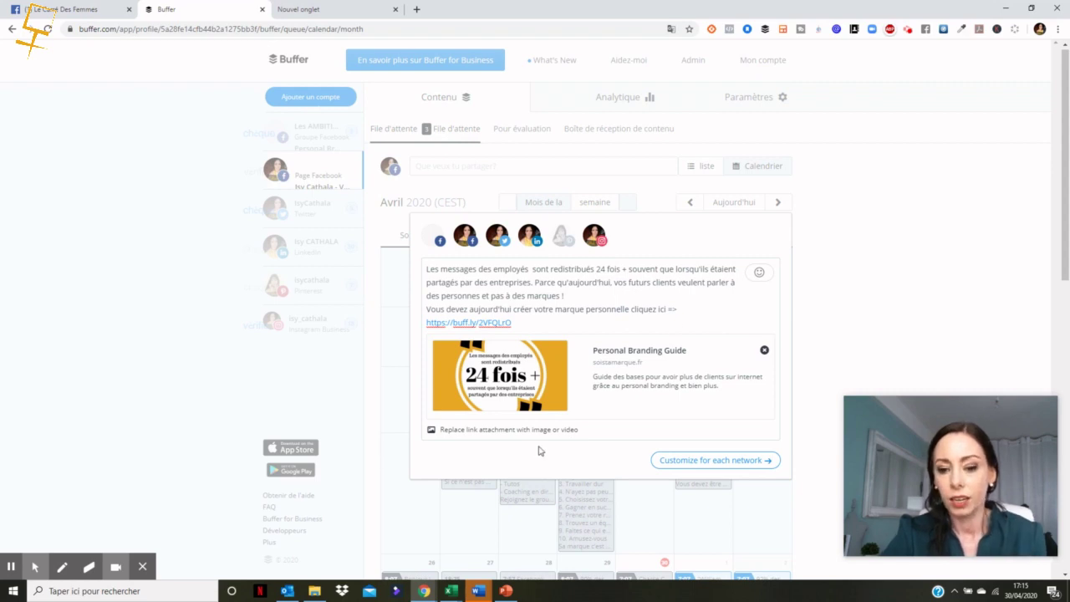
{"action": "right_click", "coordinate": [886, 282]}
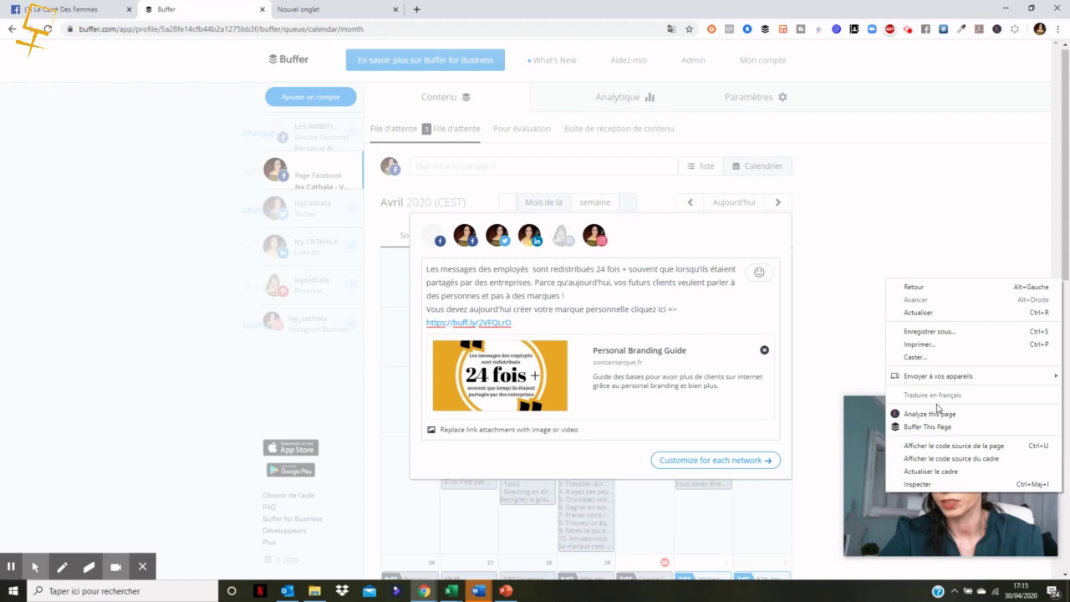
{"action": "left_click", "coordinate": [670, 30]}
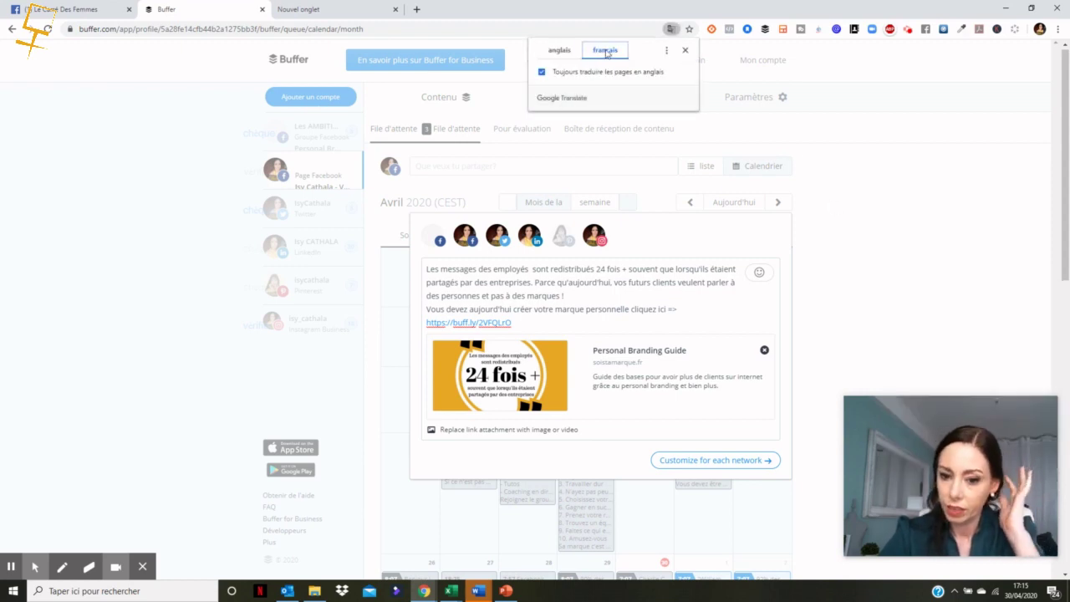
Step: Translate the Buffer page into French and reopen the draft post
{"action": "left_click", "coordinate": [870, 256]}
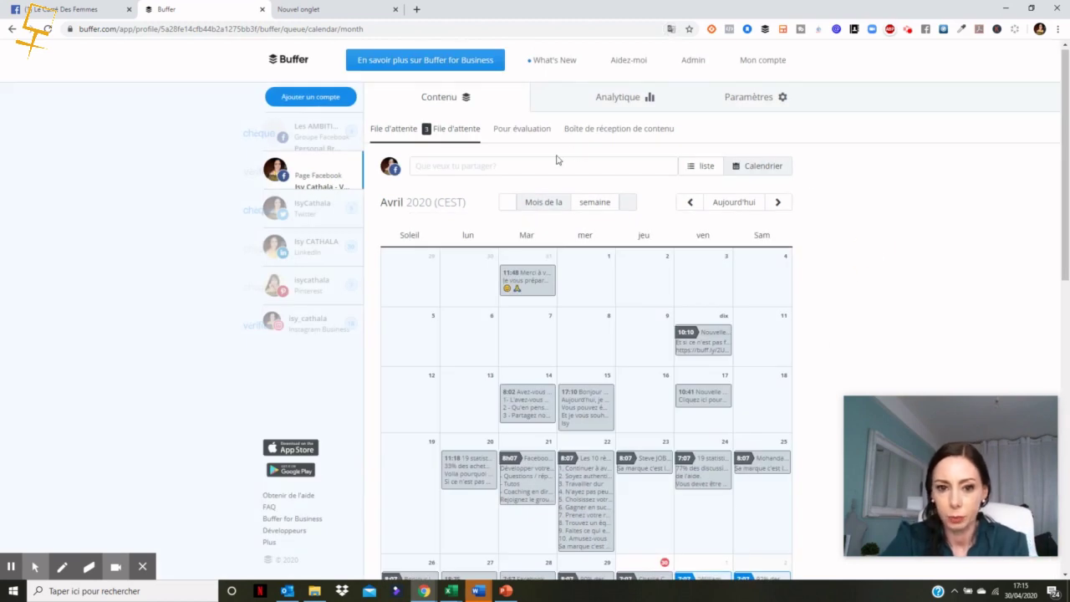
{"action": "left_click", "coordinate": [529, 164]}
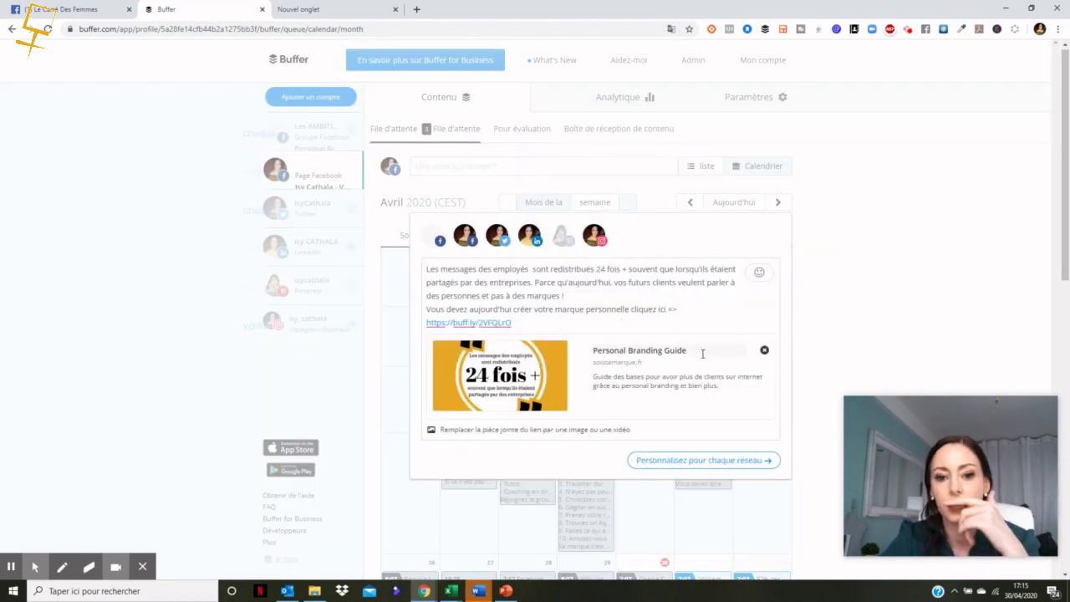
Step: Customize the draft per network and expand the Twitter version, which is 23 characters over
{"action": "left_click", "coordinate": [750, 466]}
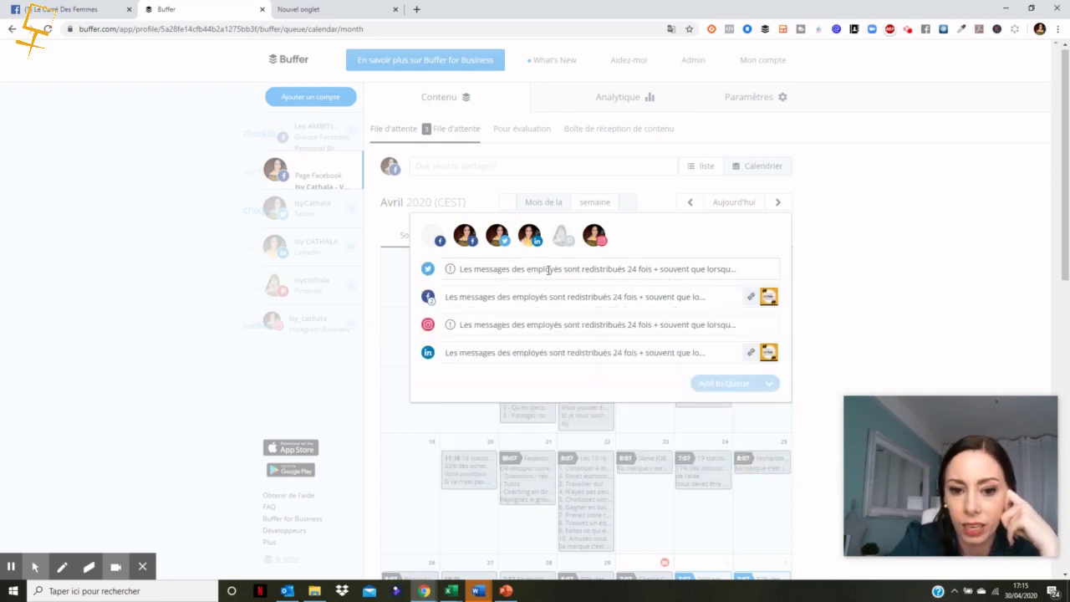
{"action": "mouse_move", "coordinate": [454, 273]}
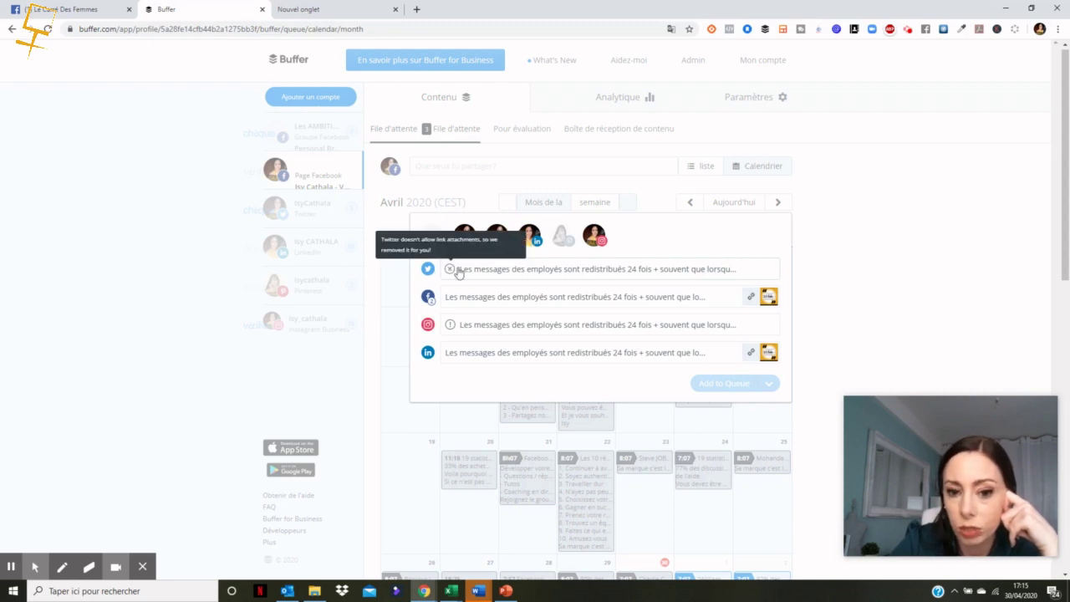
{"action": "left_click", "coordinate": [470, 270]}
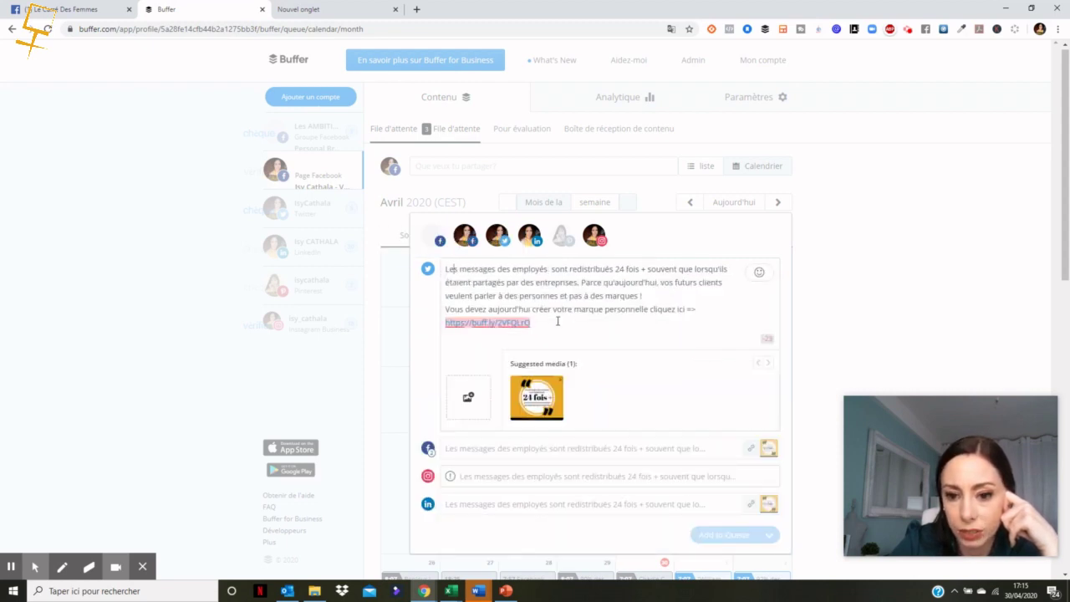
{"action": "mouse_move", "coordinate": [502, 323]}
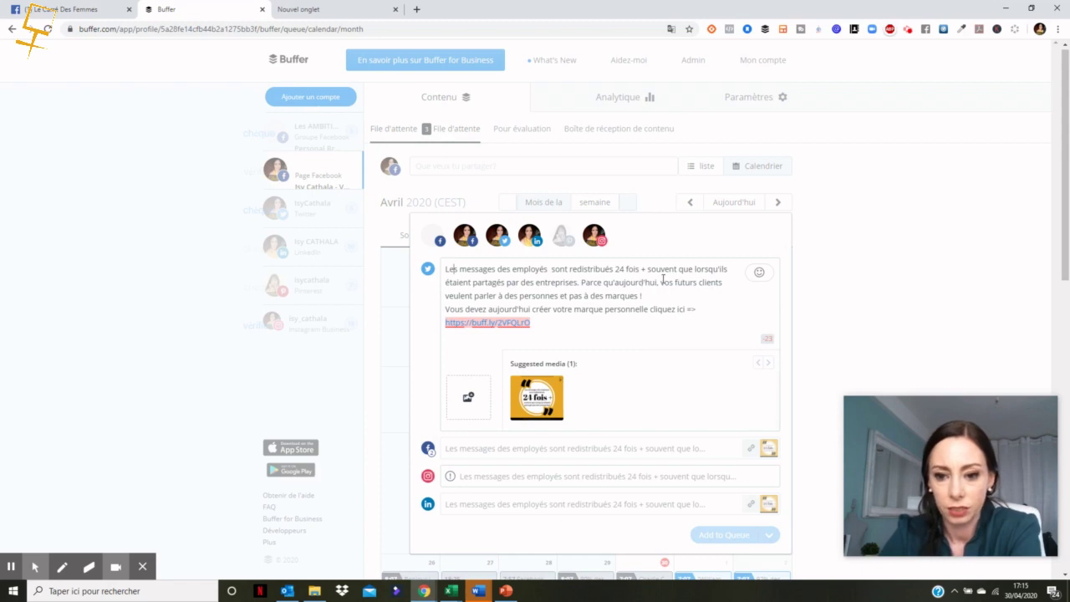
Step: Trim the Twitter text: delete 'Parce qu'' and replace 'Vous devez aujourd'hui c' with 'C'
{"action": "left_click_drag", "start_coordinate": [604, 282], "coordinate": [577, 282]}
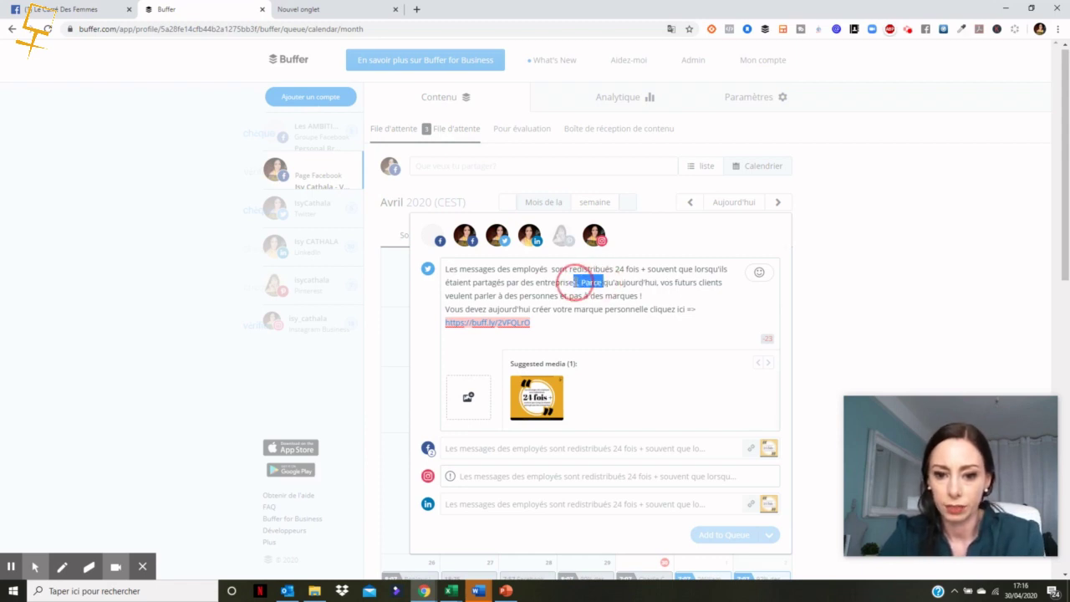
{"action": "key", "text": "BackSpace"}
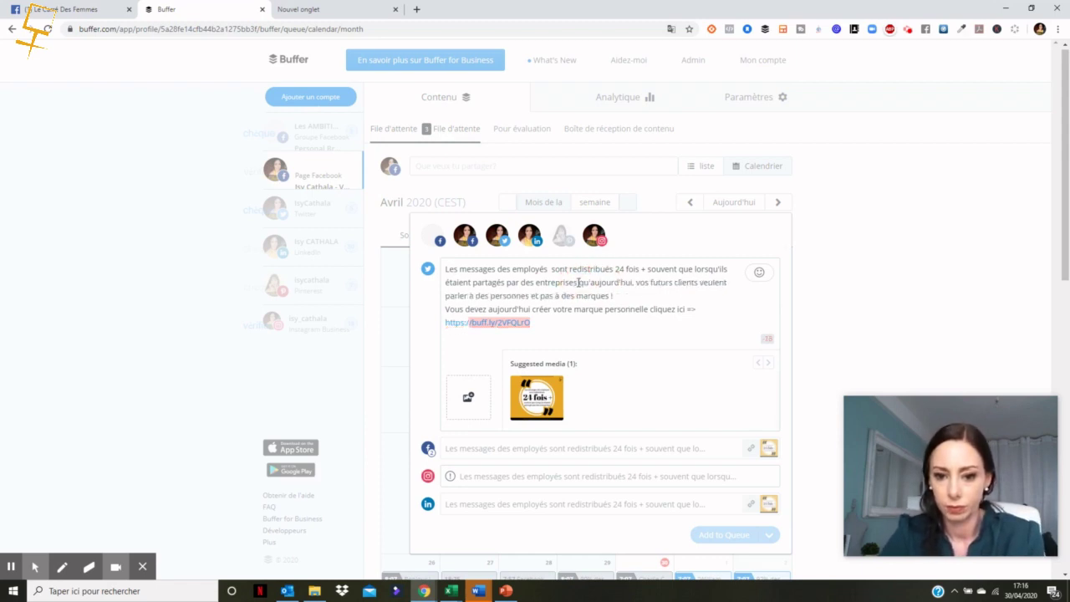
{"action": "key", "text": "BackSpace"}
{"action": "key", "text": "BackSpace"}
{"action": "key", "text": "BackSpace"}
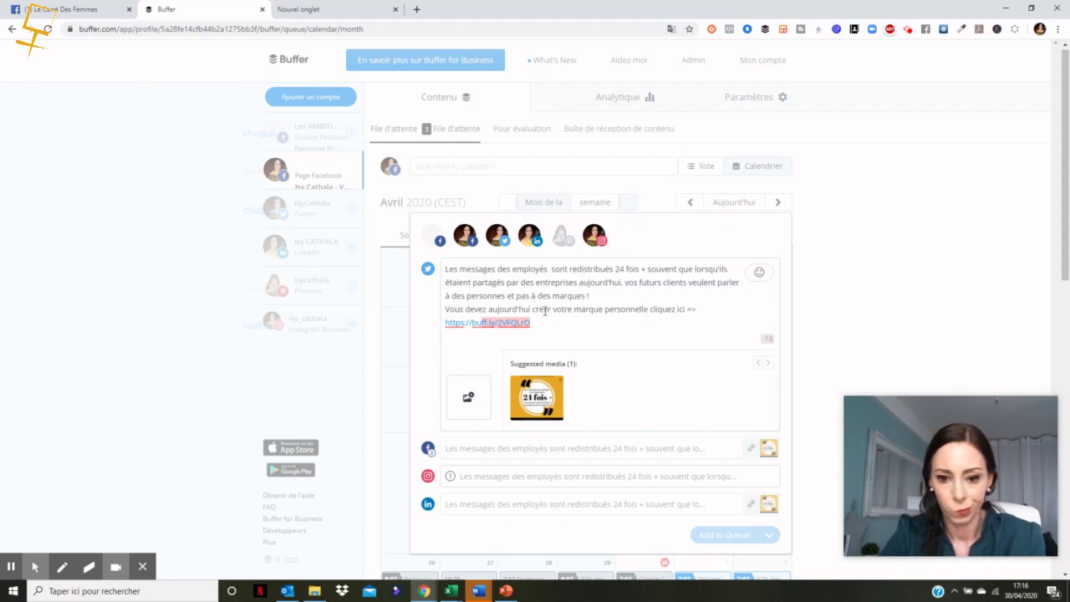
{"action": "left_click_drag", "start_coordinate": [535, 308], "coordinate": [440, 310]}
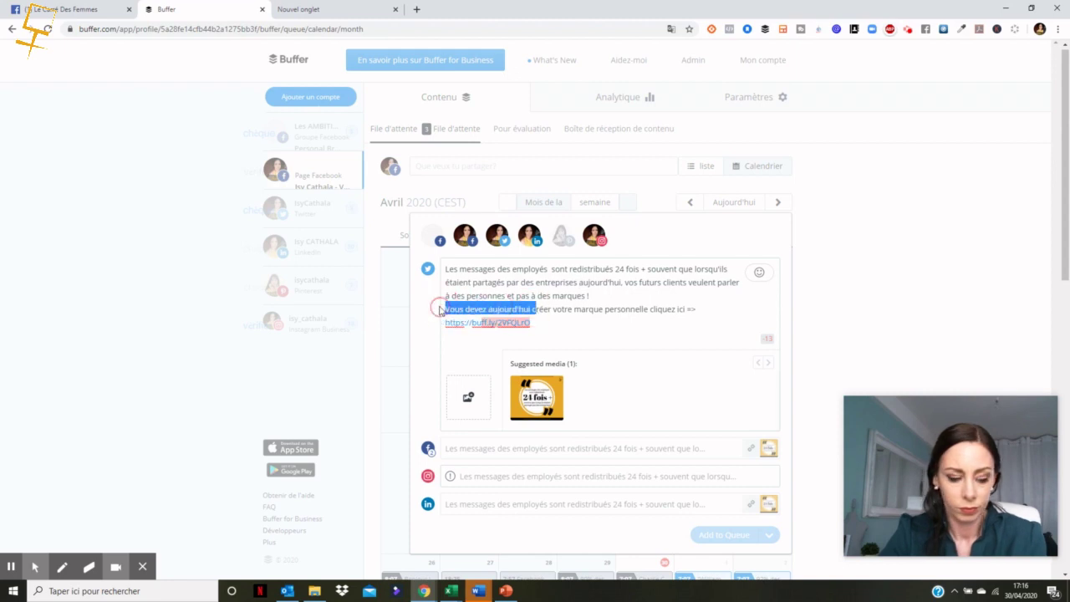
{"action": "type", "text": "C"}
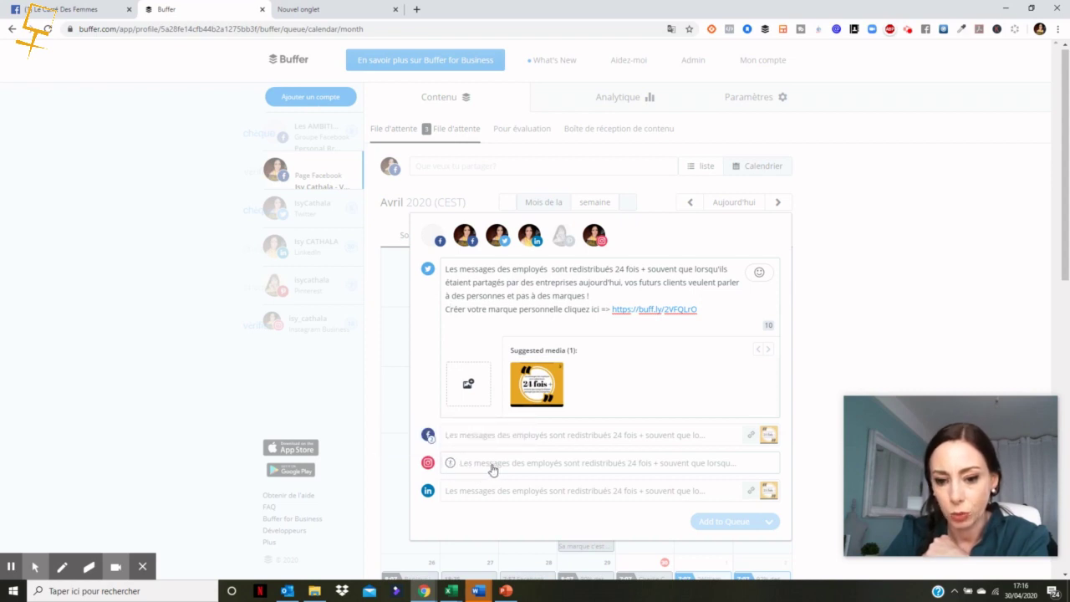
{"action": "left_click", "coordinate": [491, 468]}
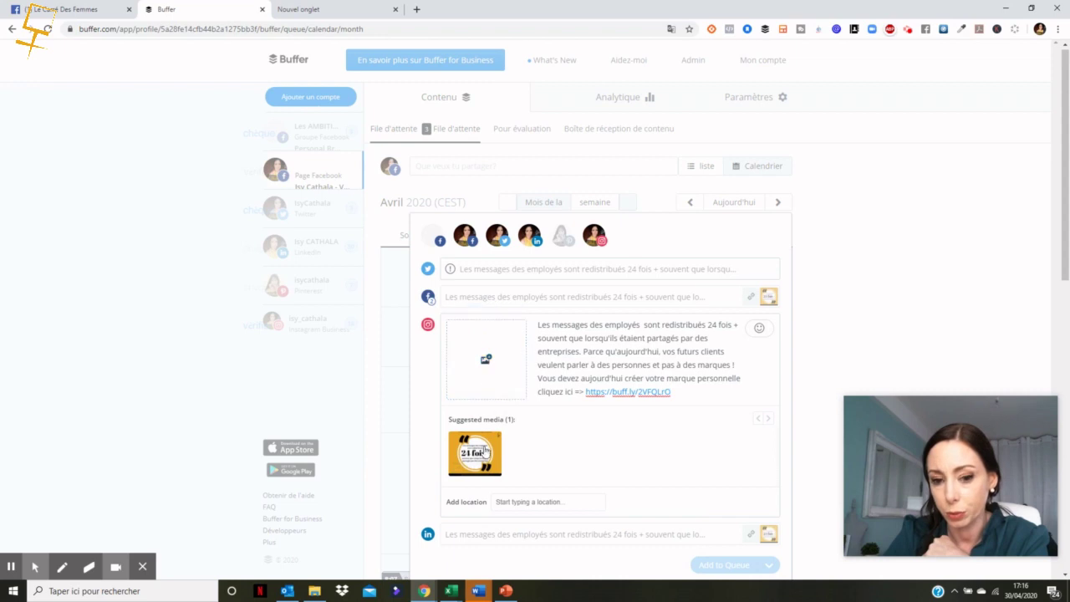
Step: Attach the suggested '24 fois' image to the Instagram version and recheck the Twitter version
{"action": "left_click", "coordinate": [486, 453]}
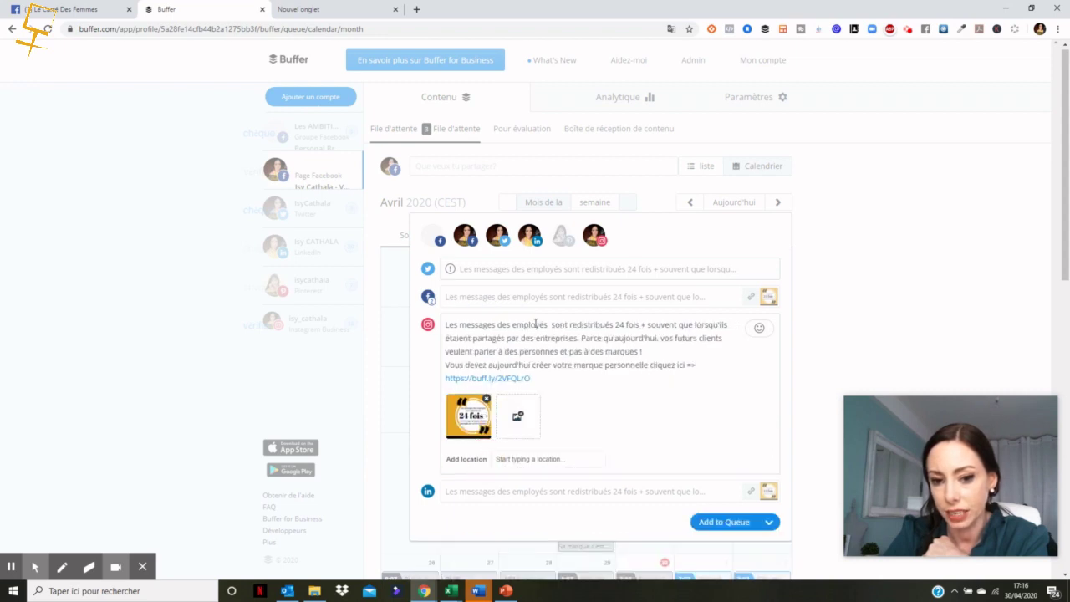
{"action": "left_click", "coordinate": [464, 269]}
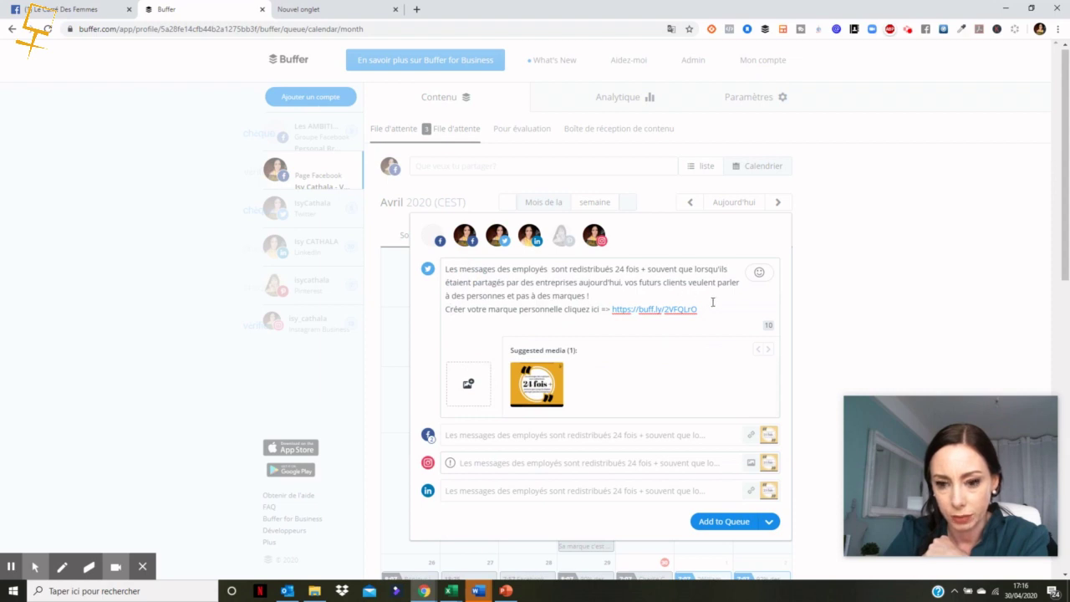
{"action": "right_click", "coordinate": [975, 282]}
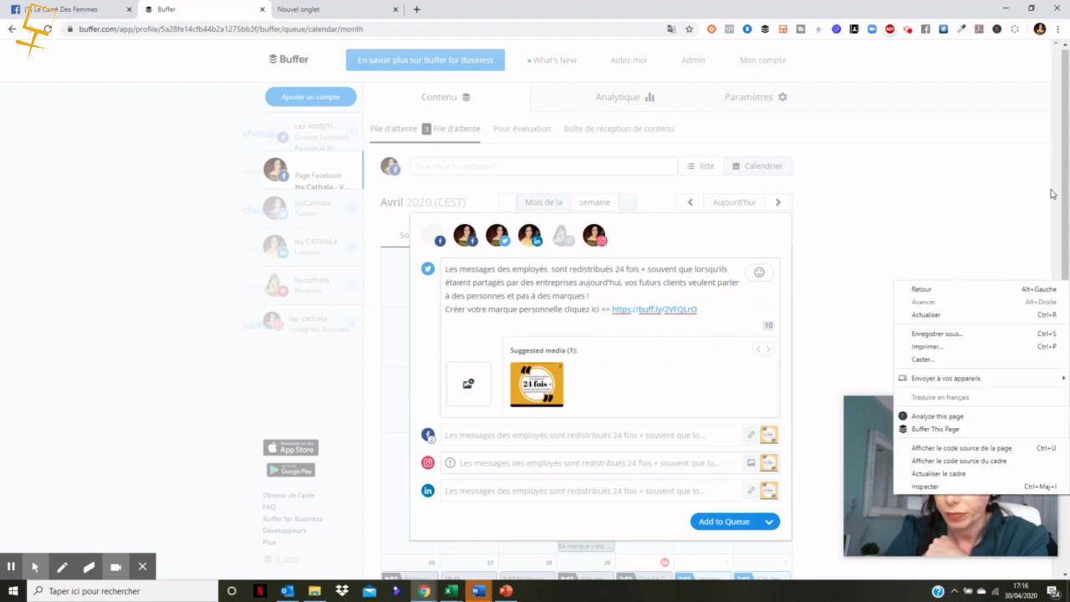
{"action": "left_click_drag", "start_coordinate": [1065, 193], "coordinate": [1065, 290]}
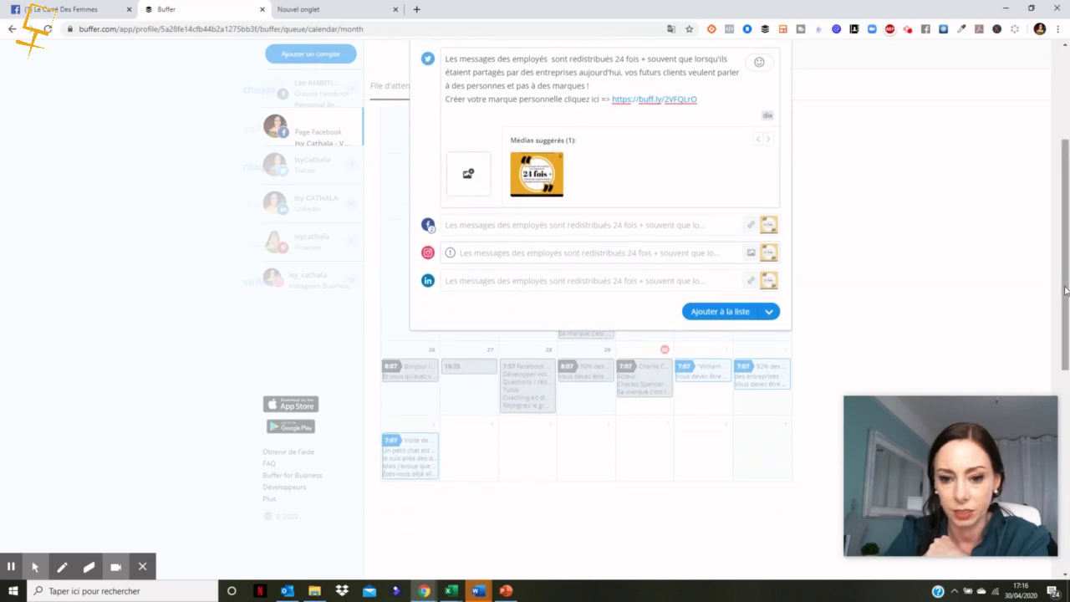
Step: Choose 'Planifier les publications' from the 'Ajouter à la liste' menu to get the date picker
{"action": "left_click", "coordinate": [770, 312]}
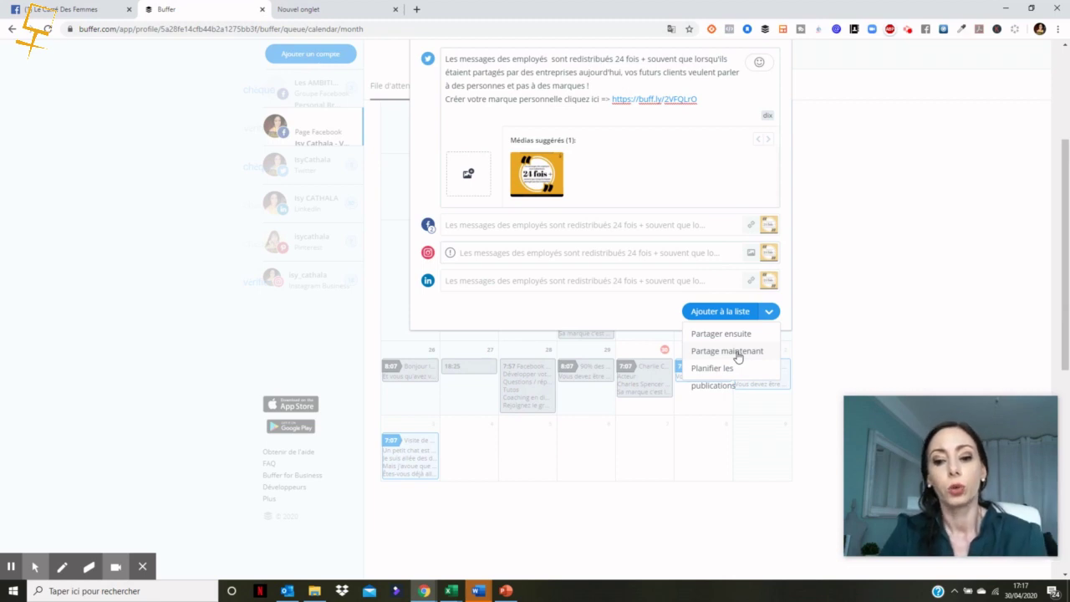
{"action": "left_click", "coordinate": [707, 374]}
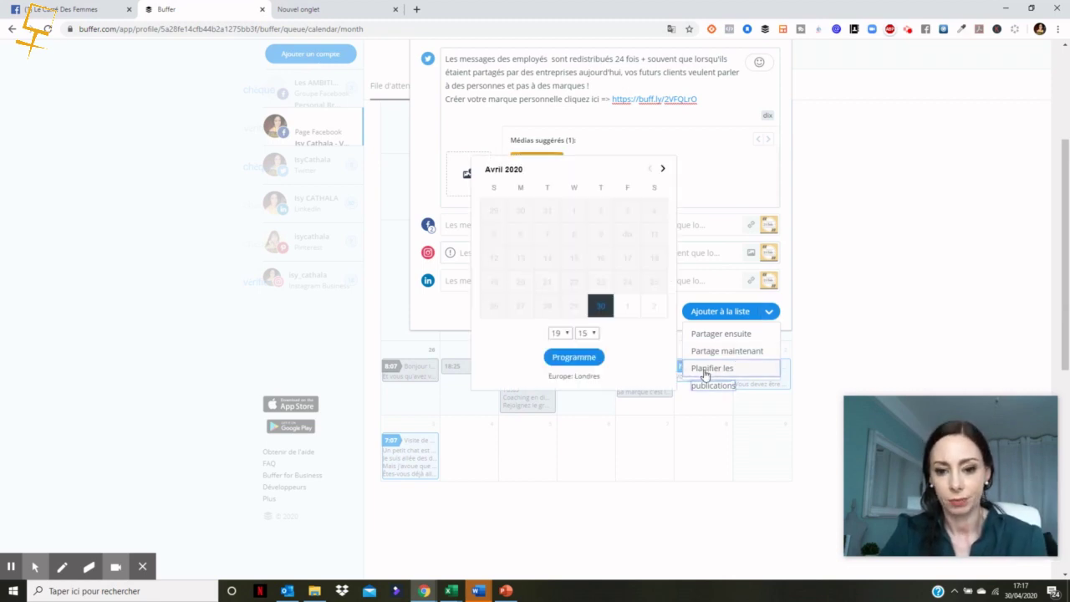
Step: Schedule the post for 4 May 2020 at 06:07
{"action": "left_click", "coordinate": [662, 169]}
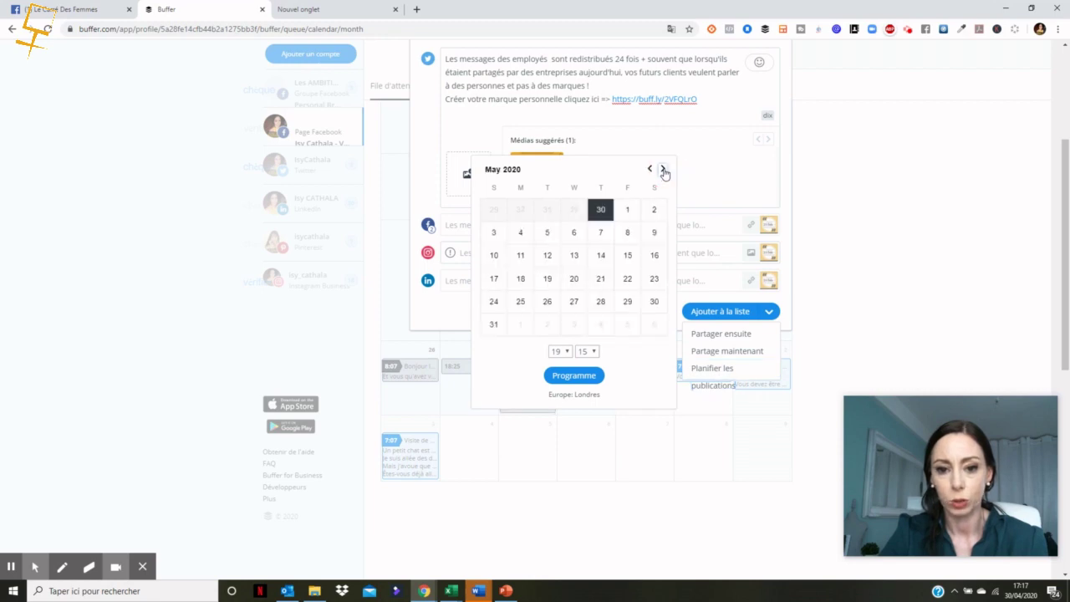
{"action": "left_click", "coordinate": [521, 238]}
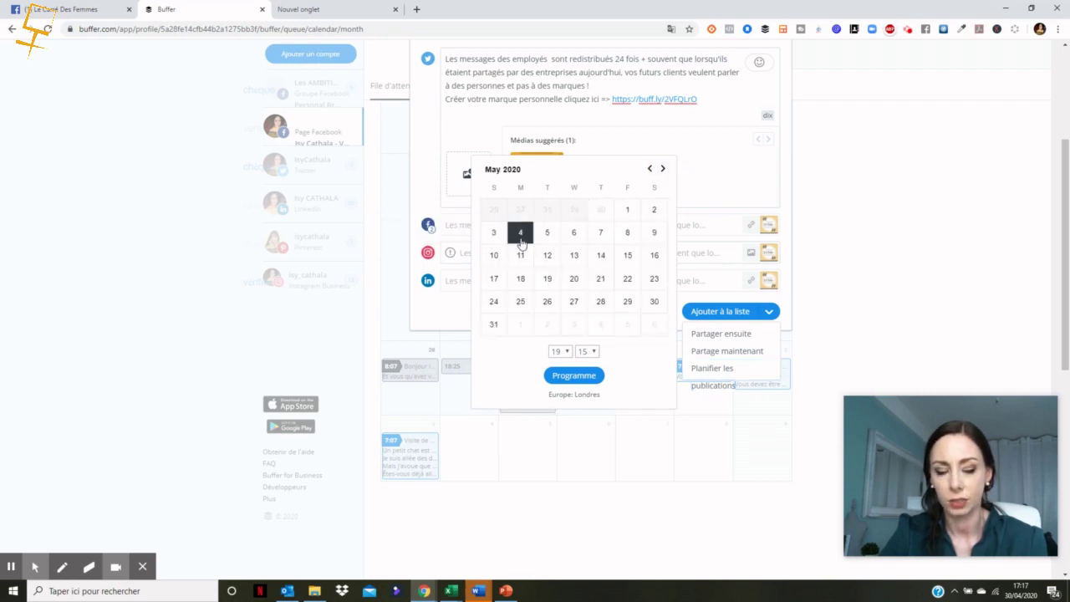
{"action": "left_click", "coordinate": [560, 351]}
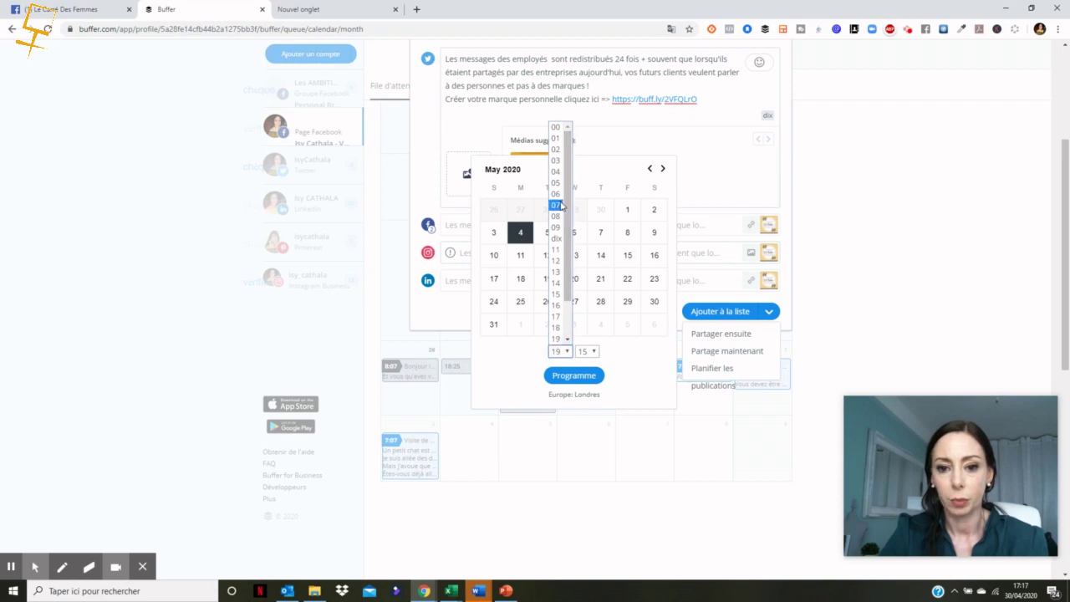
{"action": "left_click", "coordinate": [557, 194]}
{"action": "left_click", "coordinate": [593, 352]}
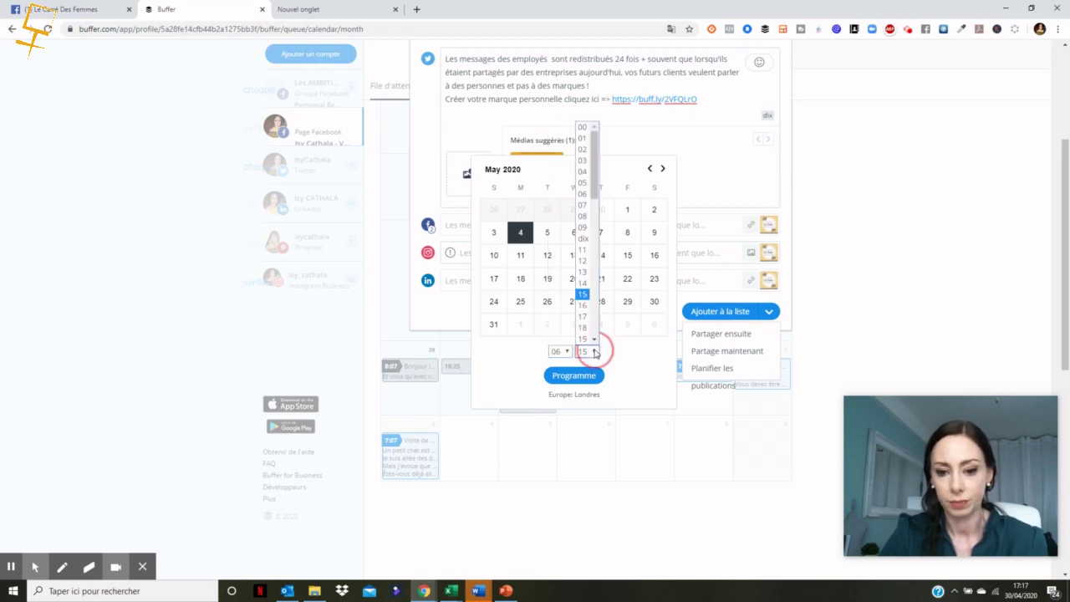
{"action": "left_click", "coordinate": [583, 205]}
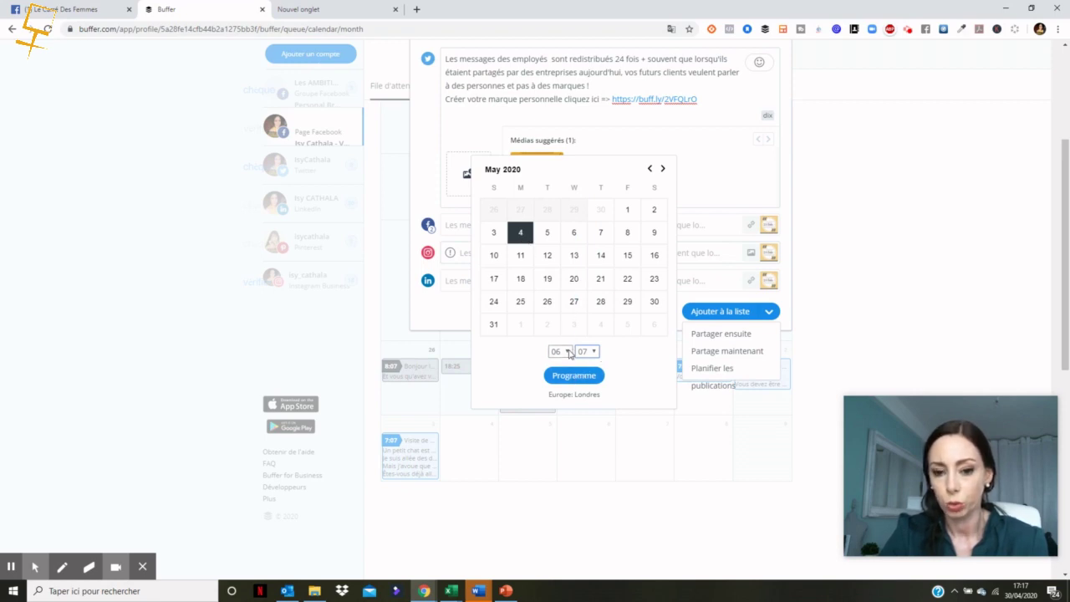
{"action": "left_click", "coordinate": [574, 375]}
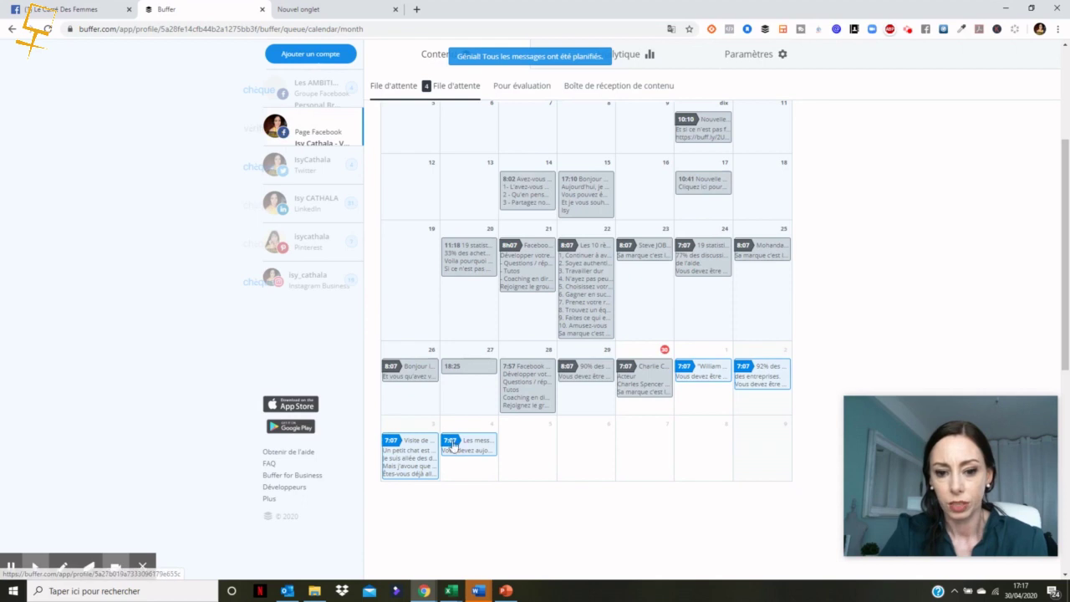
Step: Switch to the Instagram Business profile's calendar and start a new empty post
{"action": "left_click", "coordinate": [302, 281]}
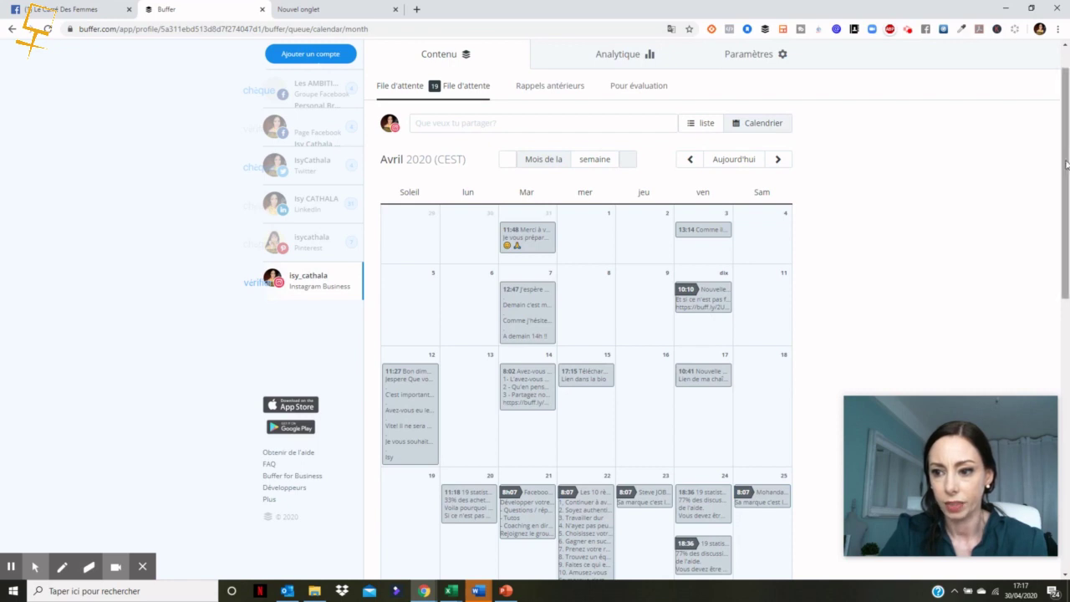
{"action": "left_click_drag", "start_coordinate": [1058, 67], "coordinate": [1057, 163]}
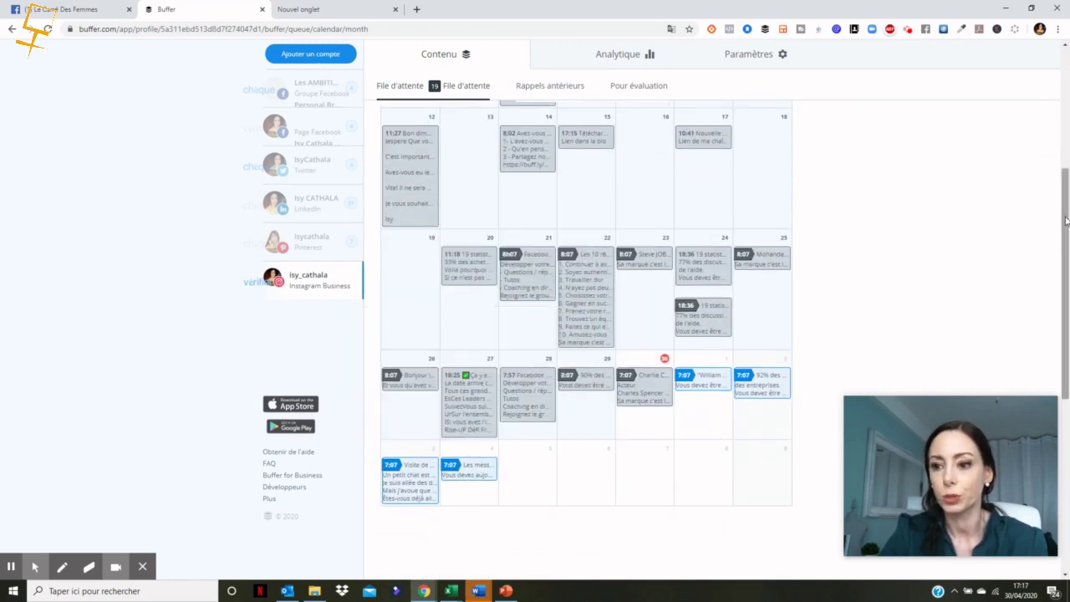
{"action": "scroll", "coordinate": [1061, 216], "scroll_direction": "up", "scroll_amount": 4}
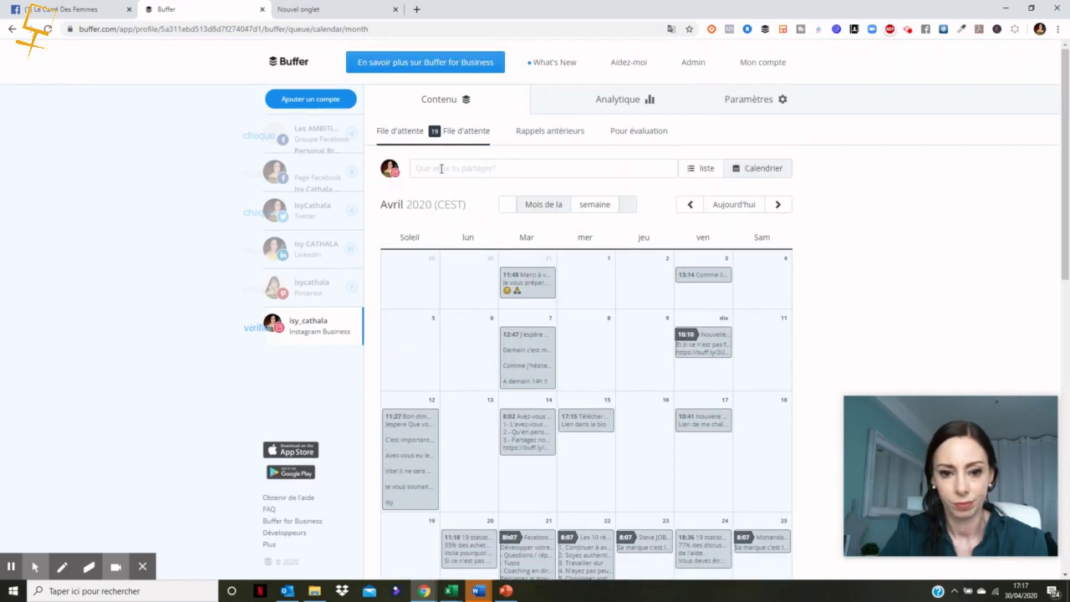
{"action": "left_click", "coordinate": [443, 168]}
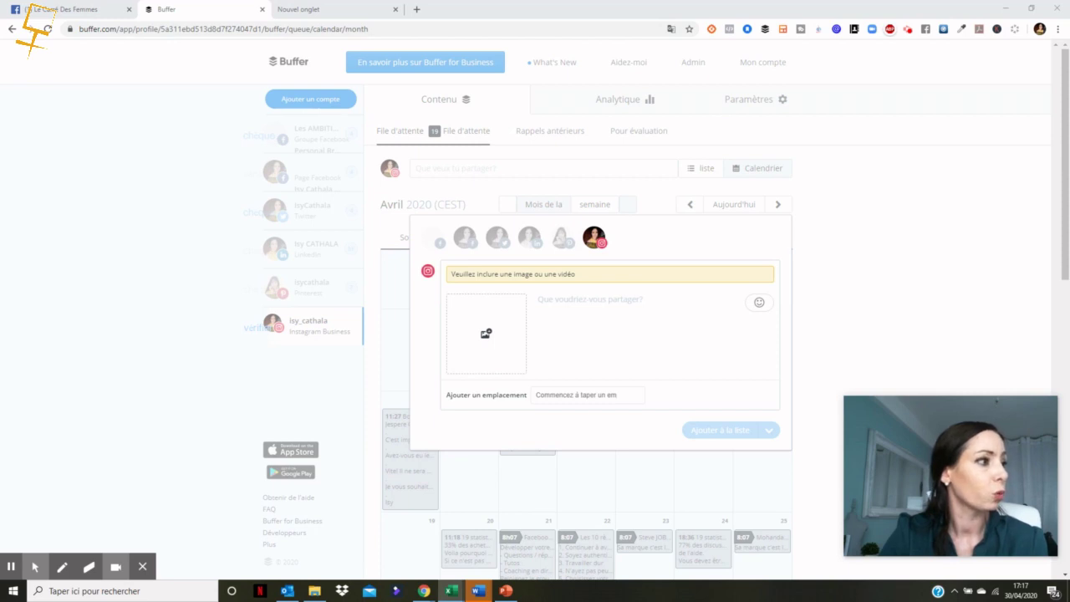
Step: Paste the 'Développer votre activité sur internet !' promo text and correct the spelling of 'Rejoignez'
{"action": "left_click", "coordinate": [554, 307]}
{"action": "key", "text": "ctrl+v"}
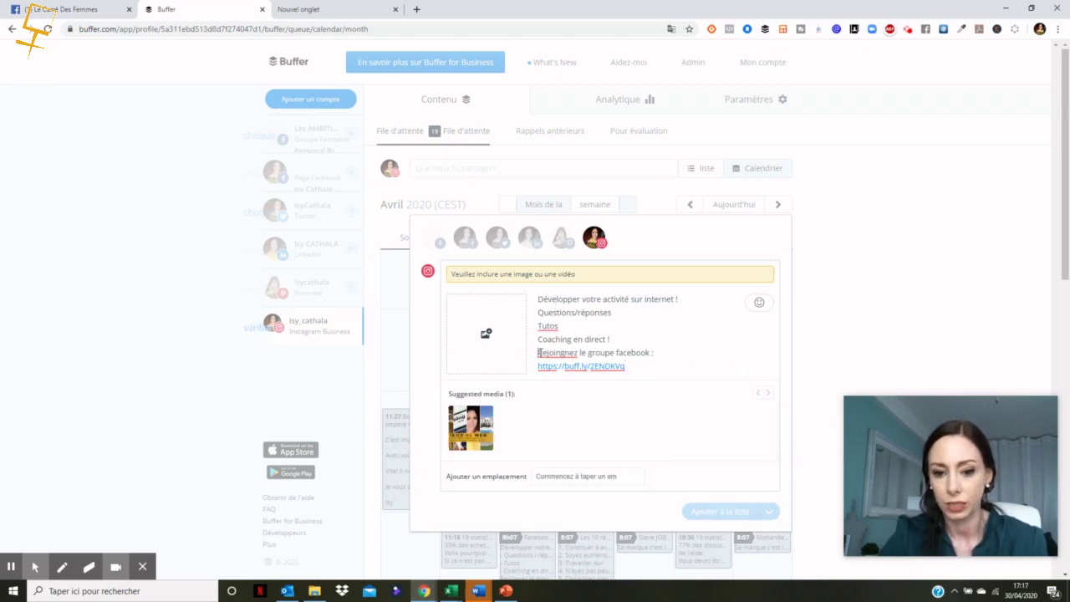
{"action": "right_click", "coordinate": [540, 353]}
{"action": "left_click", "coordinate": [560, 363]}
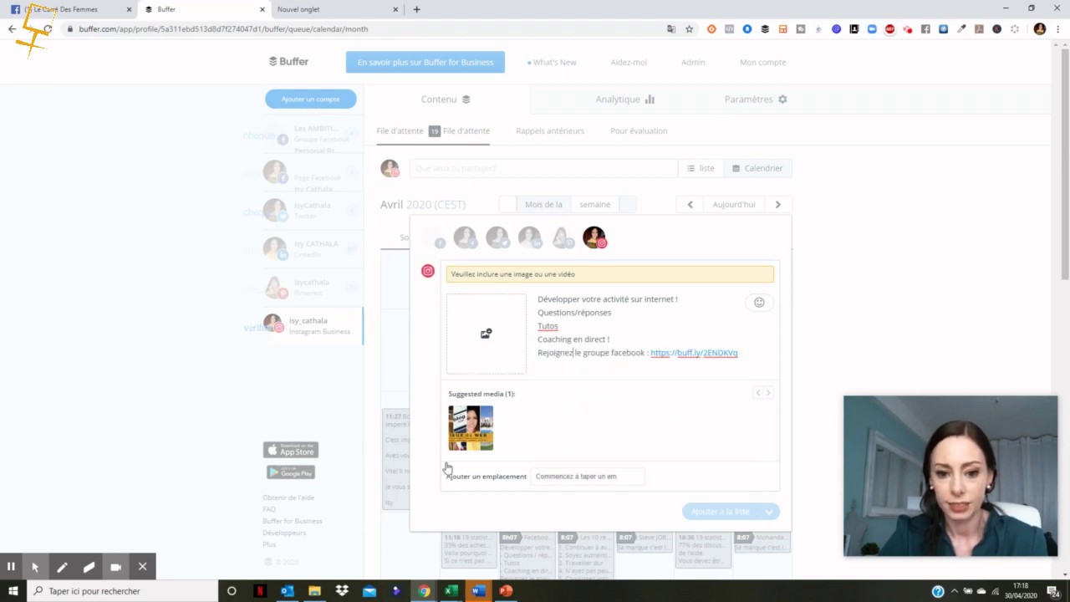
Step: Bring up the file picker to attach an image to the Instagram post
{"action": "right_click", "coordinate": [484, 343]}
{"action": "left_click", "coordinate": [487, 339]}
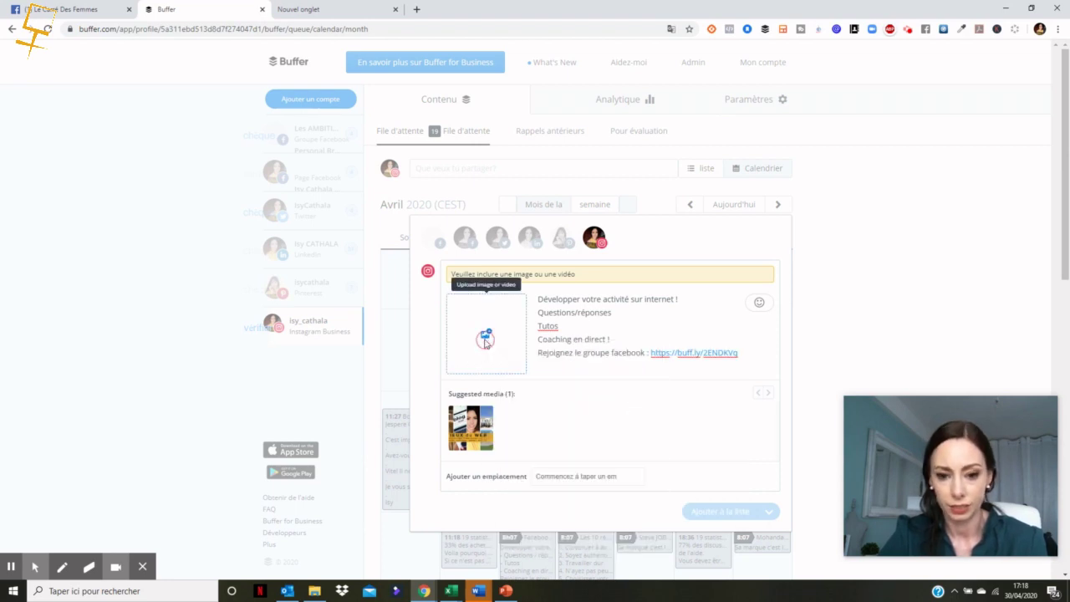
{"action": "left_click", "coordinate": [489, 334]}
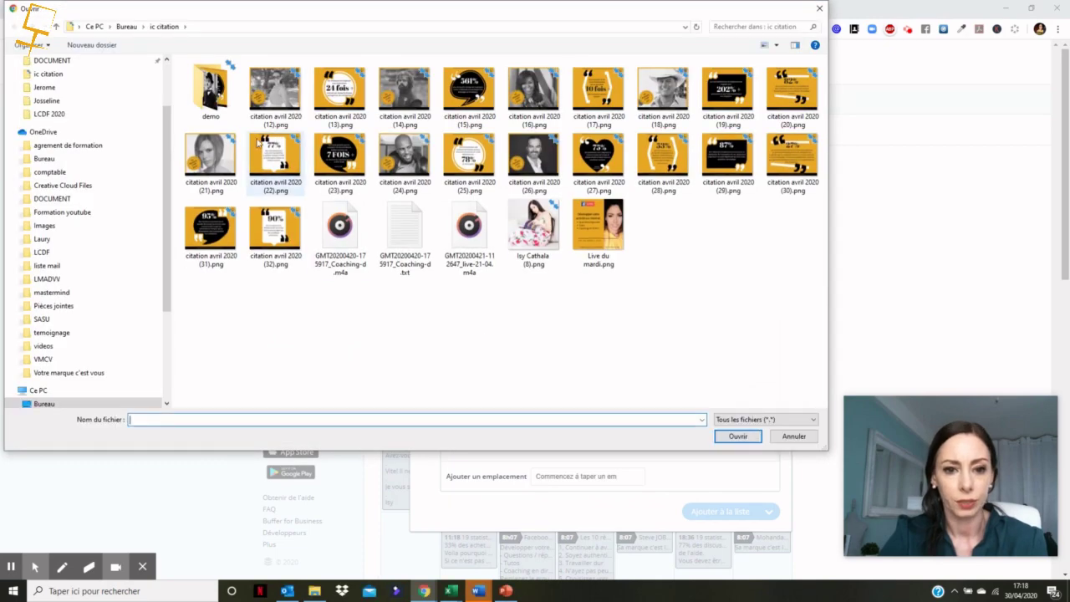
Step: Attach 'Live du mardi.png' from the ic citation folder, and add the Facebook group and Facebook page
{"action": "double_click", "coordinate": [216, 100]}
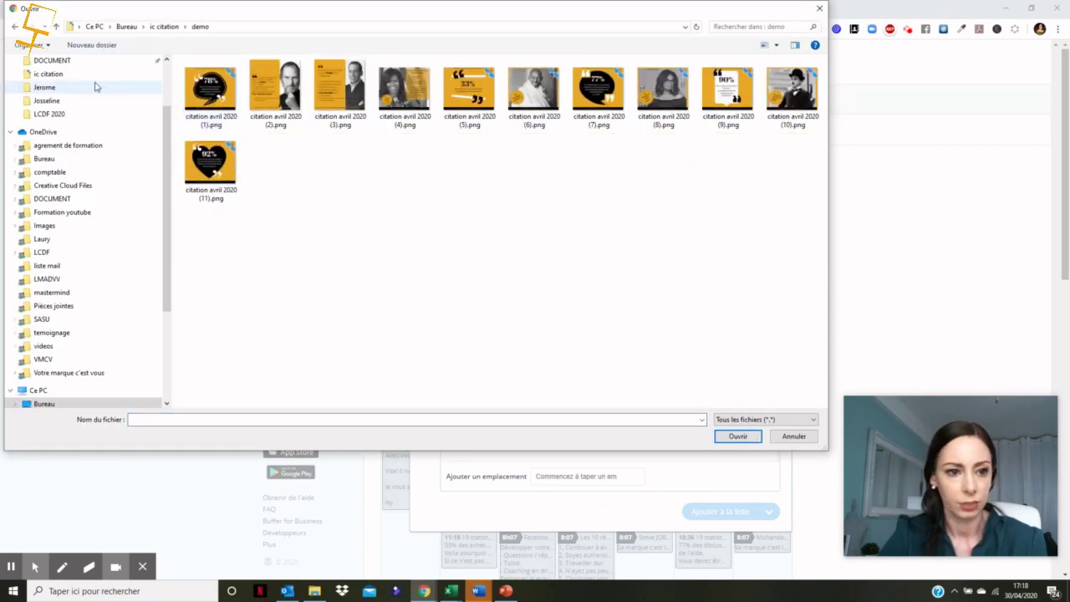
{"action": "left_click", "coordinate": [14, 28]}
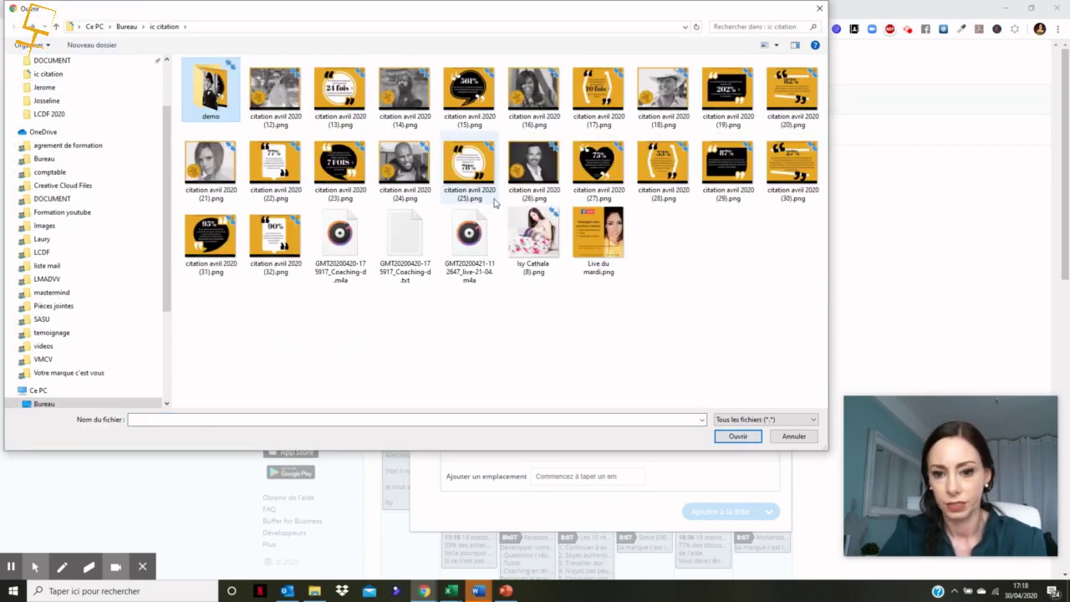
{"action": "left_click", "coordinate": [586, 224]}
{"action": "right_click", "coordinate": [583, 222]}
{"action": "left_click", "coordinate": [798, 356]}
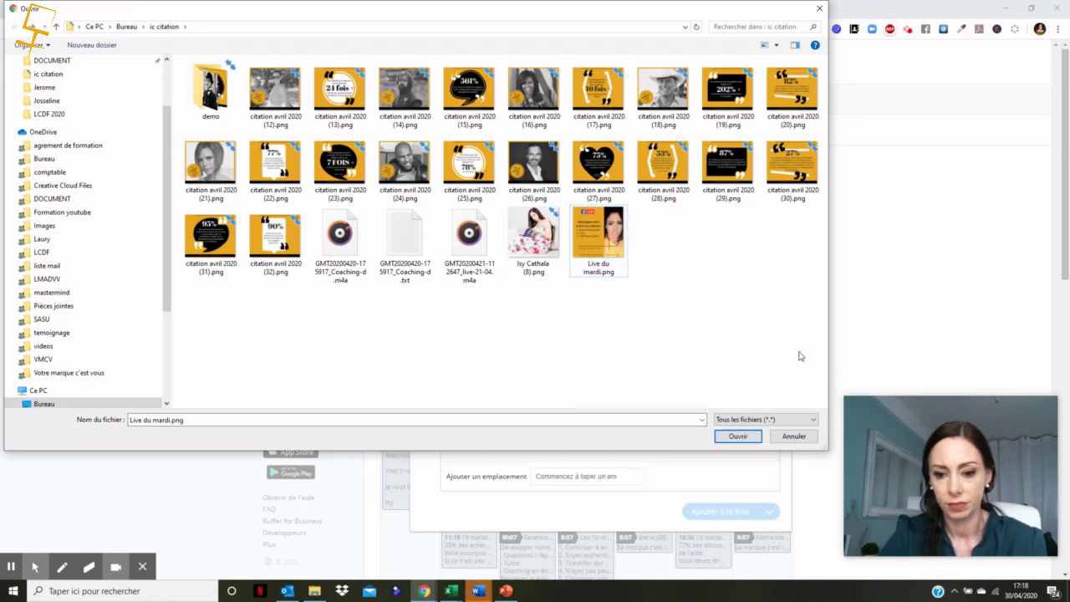
{"action": "left_click", "coordinate": [738, 436]}
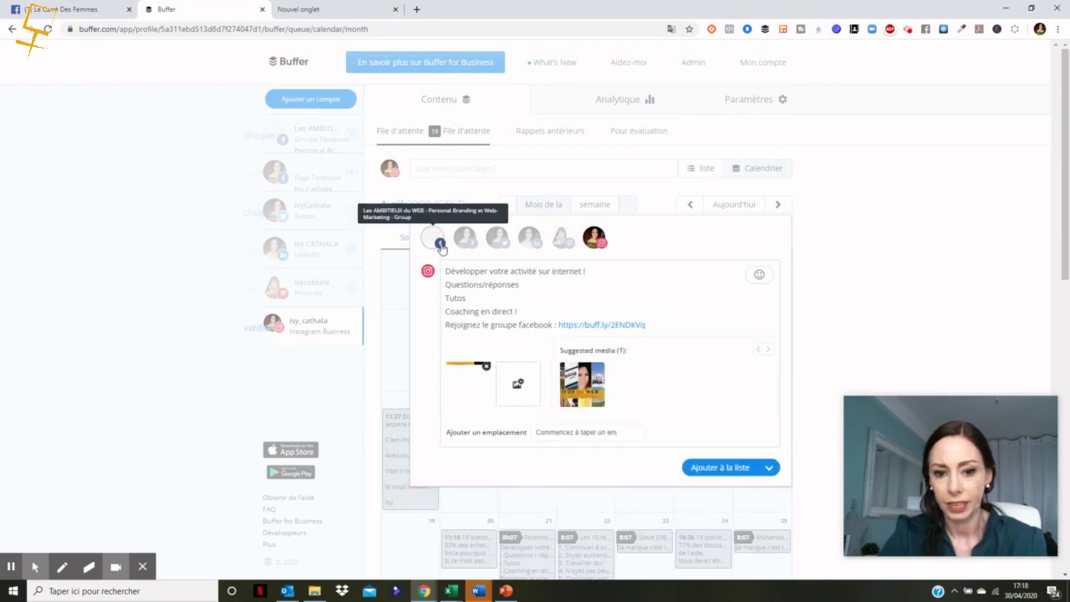
{"action": "left_click", "coordinate": [437, 242]}
{"action": "left_click", "coordinate": [465, 239]}
Step: Add Twitter and LinkedIn to the post and choose 5 May 2020 as its scheduled date
{"action": "left_click", "coordinate": [497, 239]}
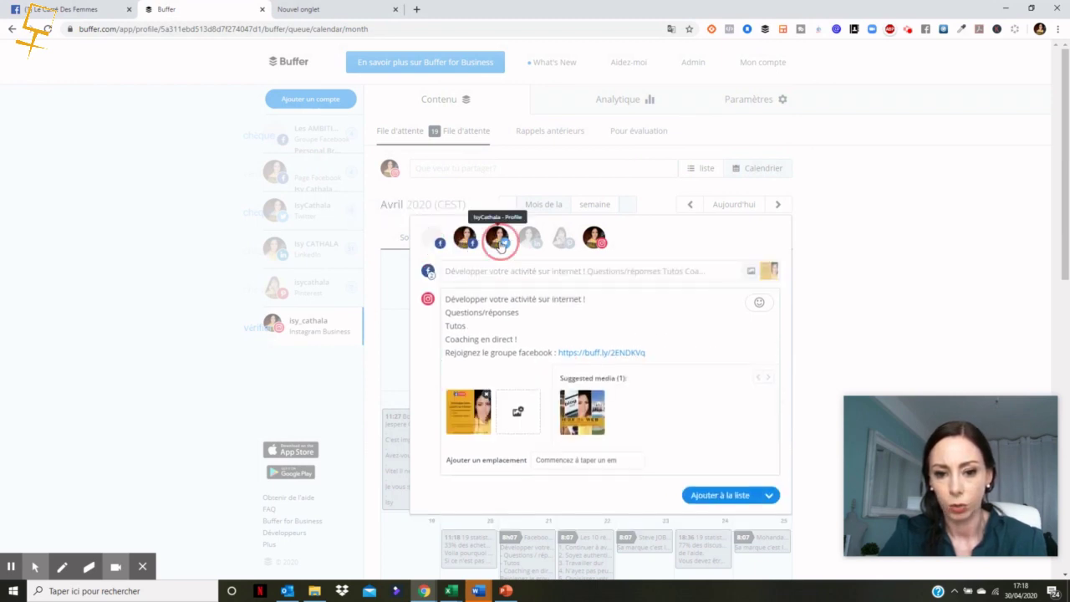
{"action": "left_click", "coordinate": [529, 242]}
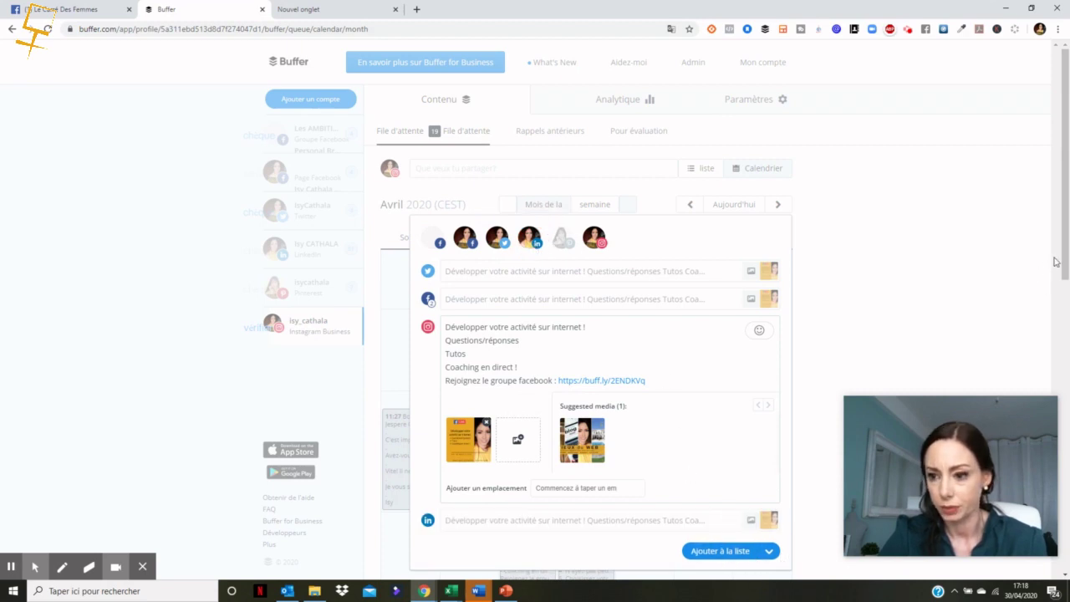
{"action": "scroll", "coordinate": [1056, 248], "scroll_direction": "down", "scroll_amount": 2}
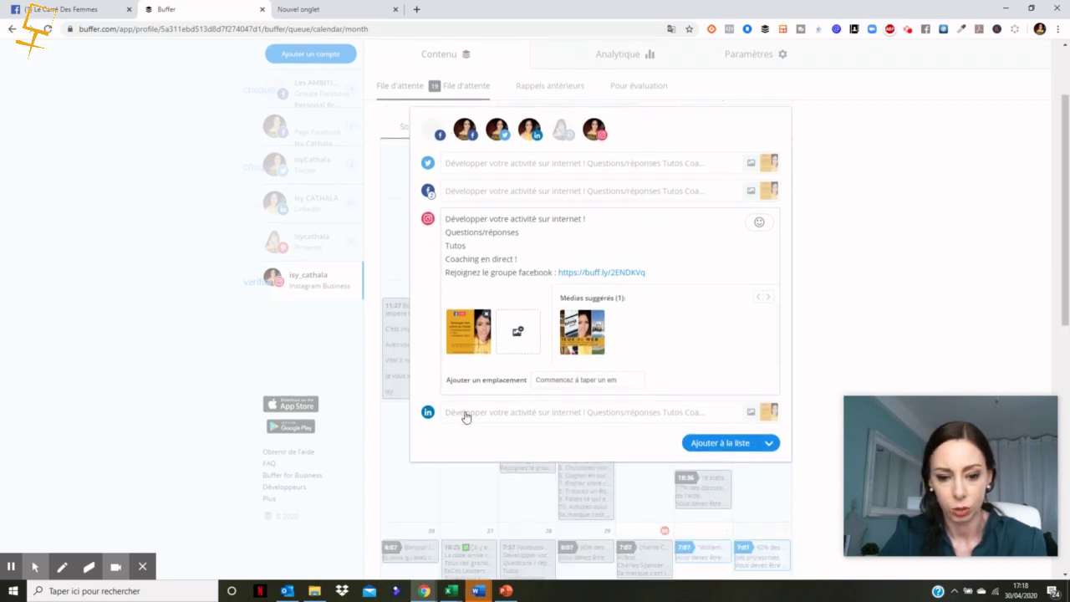
{"action": "left_click", "coordinate": [769, 443]}
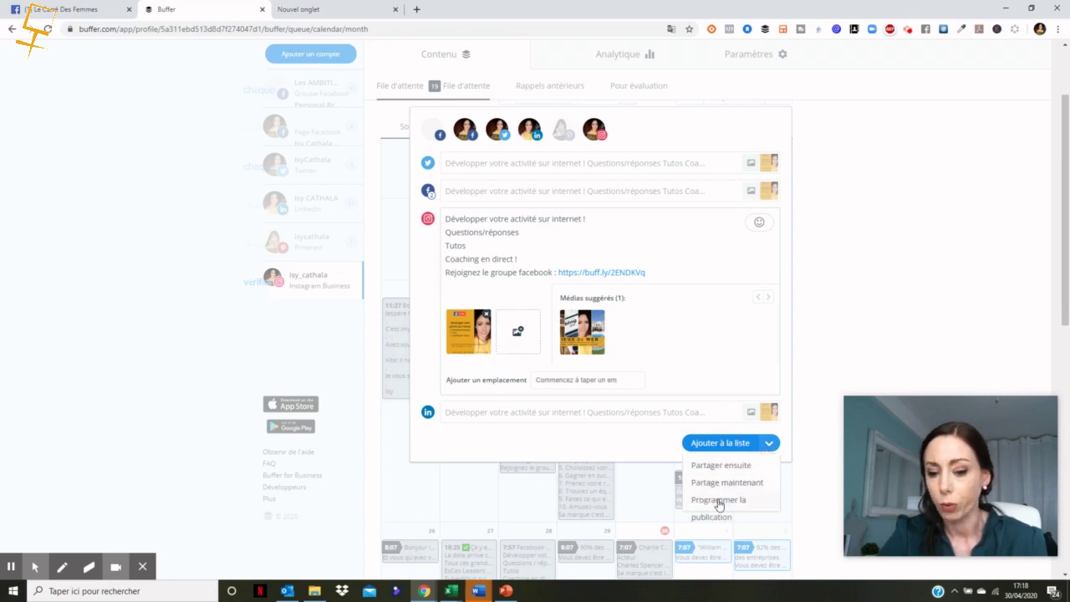
{"action": "left_click", "coordinate": [718, 502]}
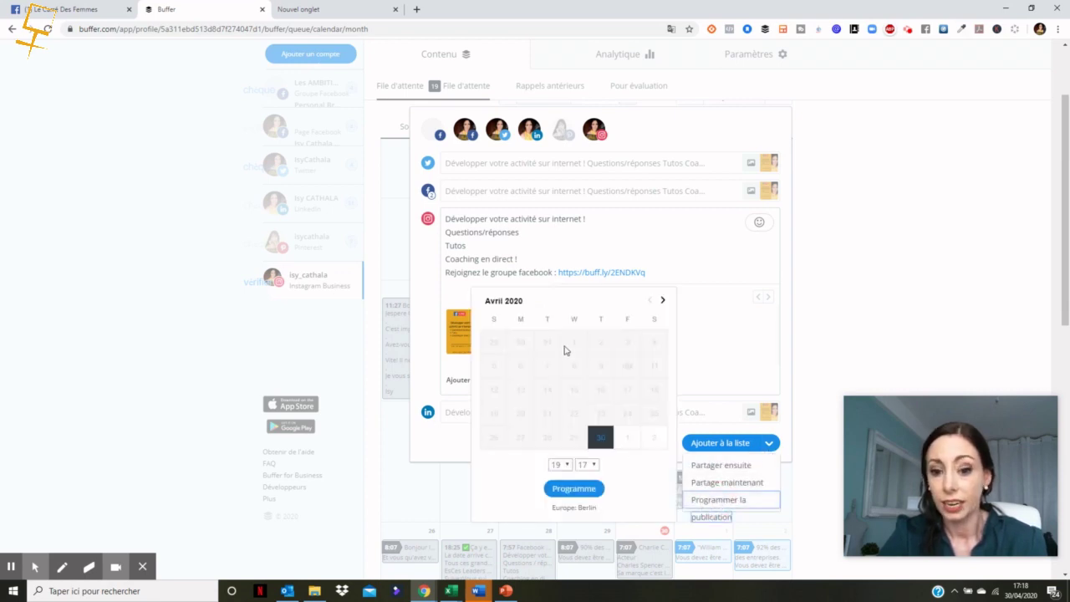
{"action": "left_click", "coordinate": [663, 300]}
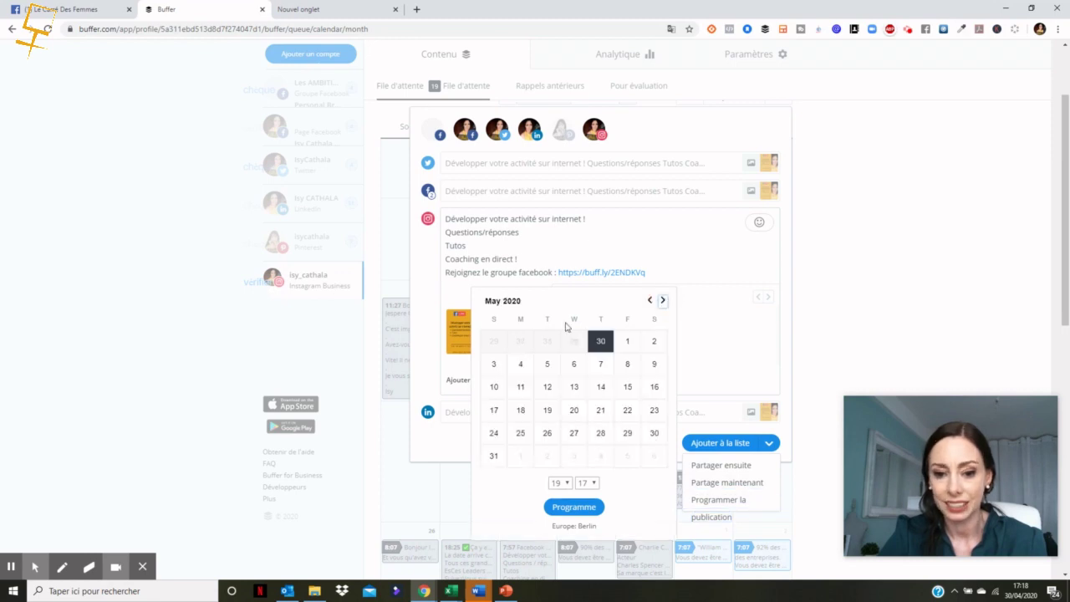
{"action": "left_click", "coordinate": [547, 363]}
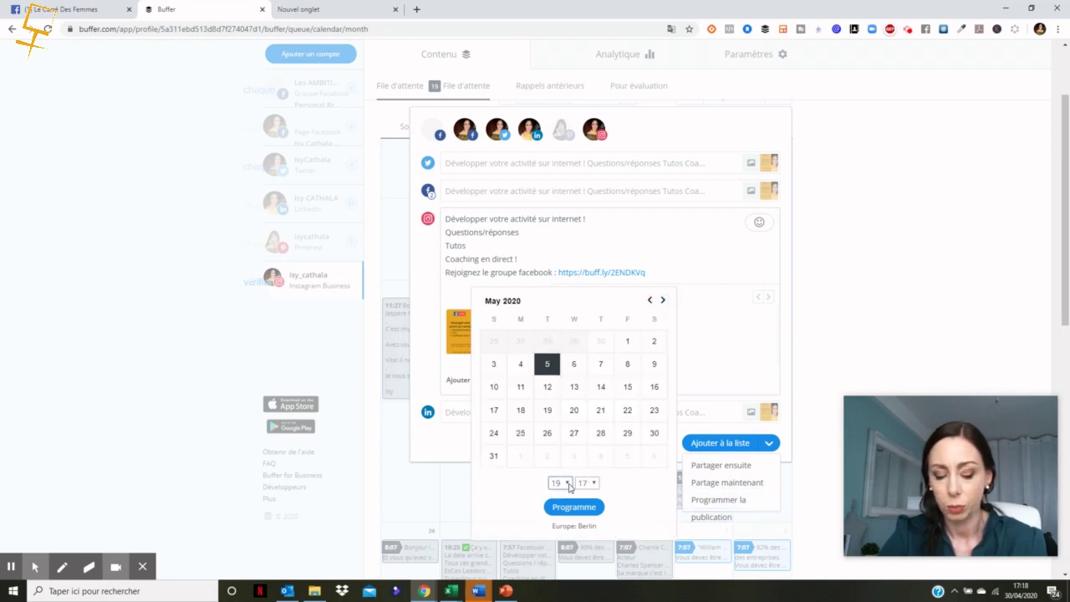
Step: Set the publishing time to 06:07 and confirm the schedule
{"action": "left_click", "coordinate": [566, 484]}
{"action": "left_click", "coordinate": [557, 325]}
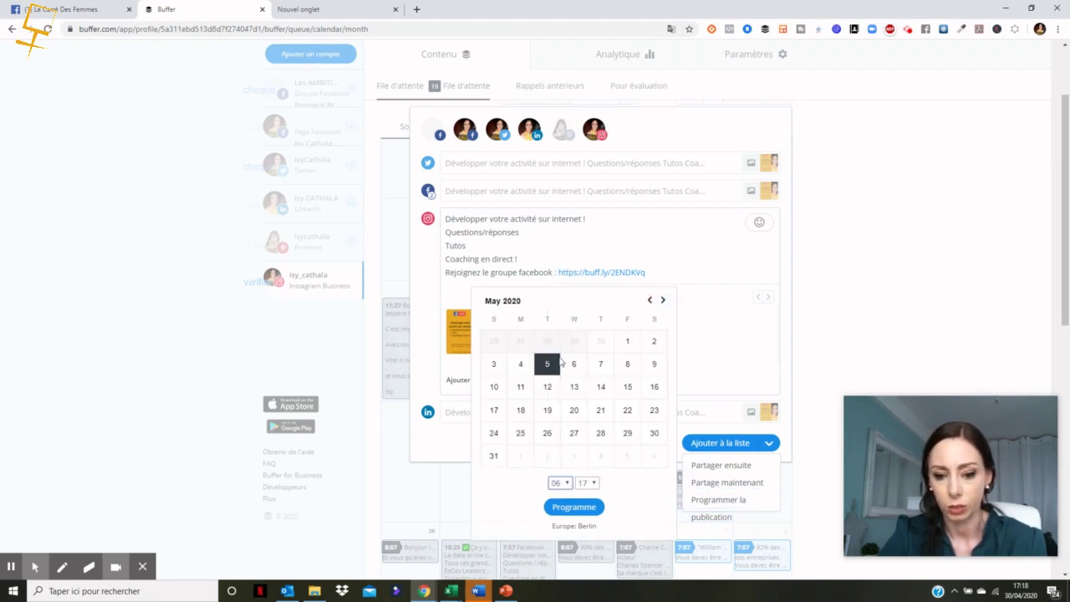
{"action": "left_click", "coordinate": [596, 483]}
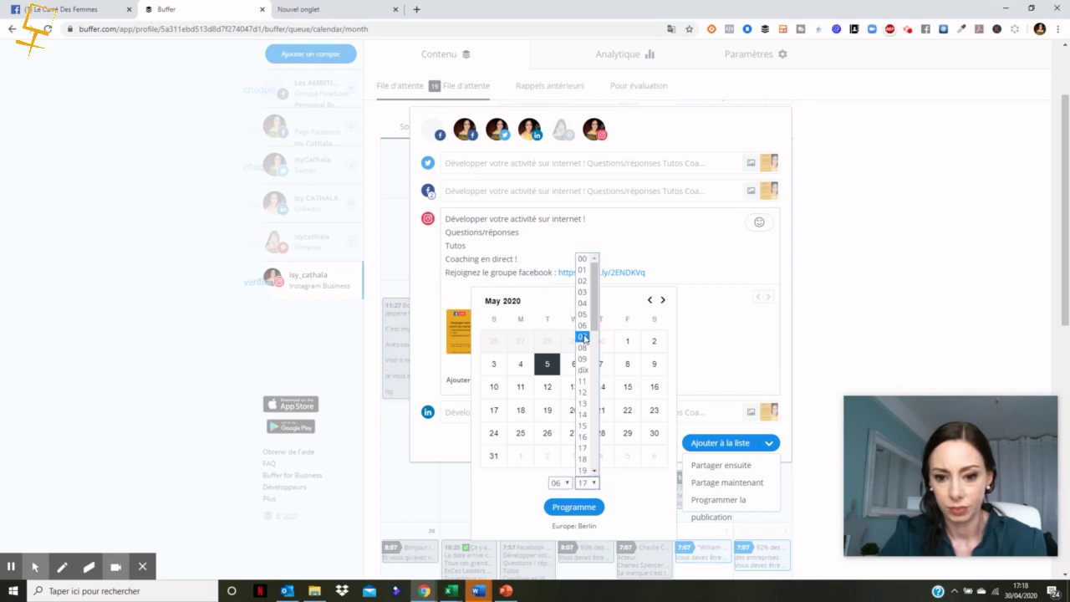
{"action": "left_click", "coordinate": [584, 338]}
{"action": "left_click", "coordinate": [579, 508]}
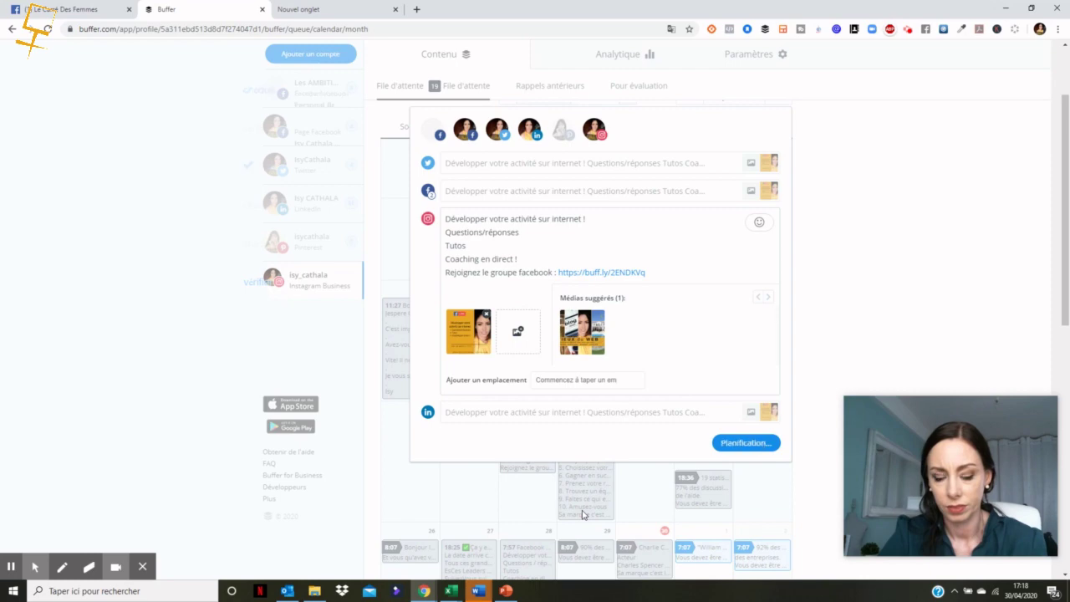
{"action": "mouse_move", "coordinate": [583, 515]}
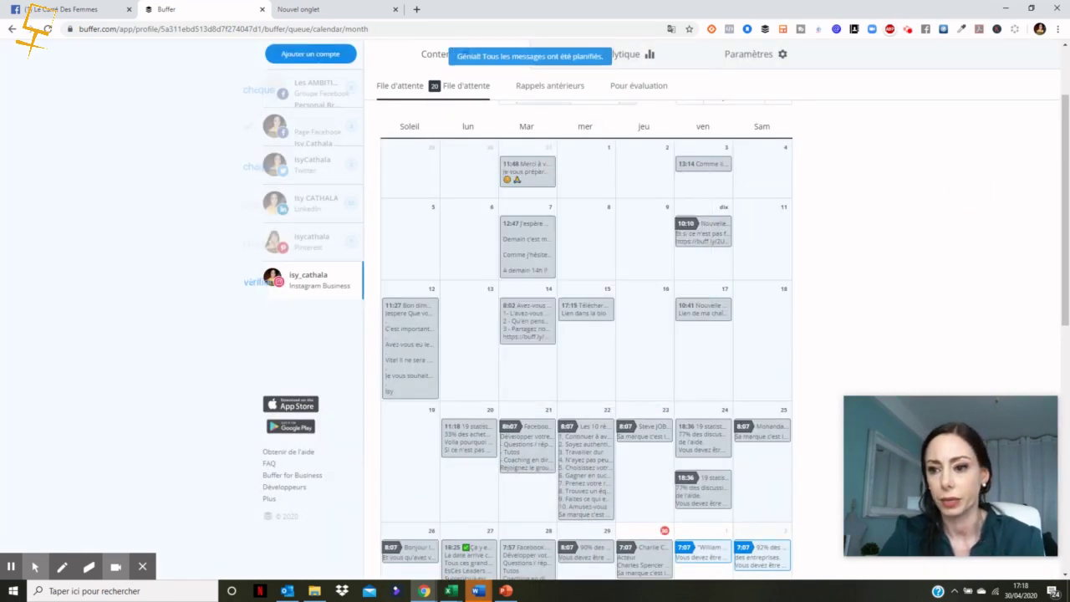
Step: Confirm the new post appears in early May, dismiss the all-scheduled notice, and start another post
{"action": "scroll", "coordinate": [1056, 167], "scroll_direction": "down", "scroll_amount": 3}
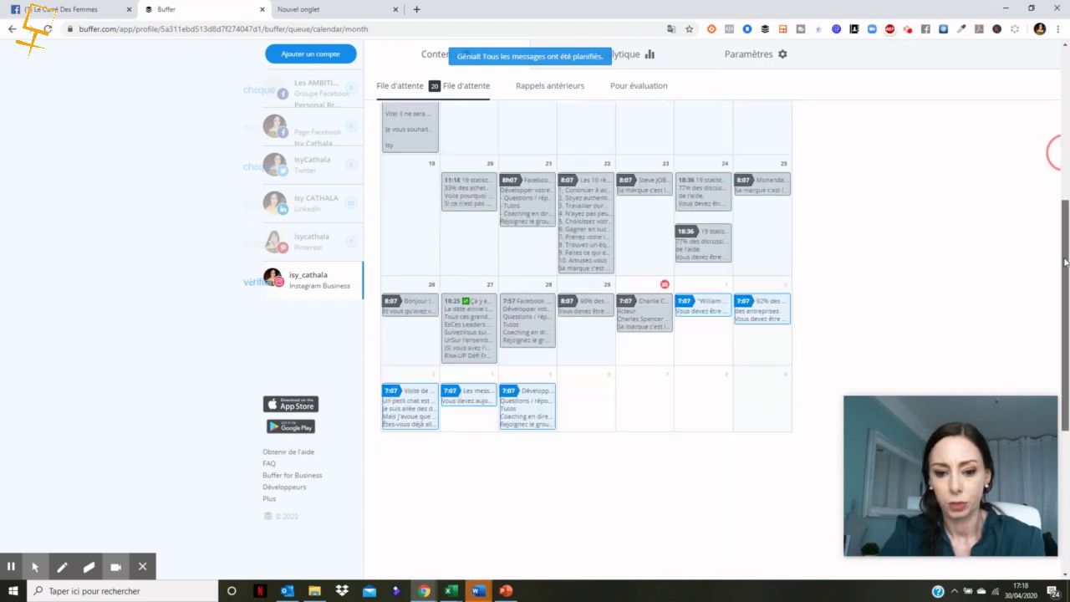
{"action": "left_click", "coordinate": [578, 390]}
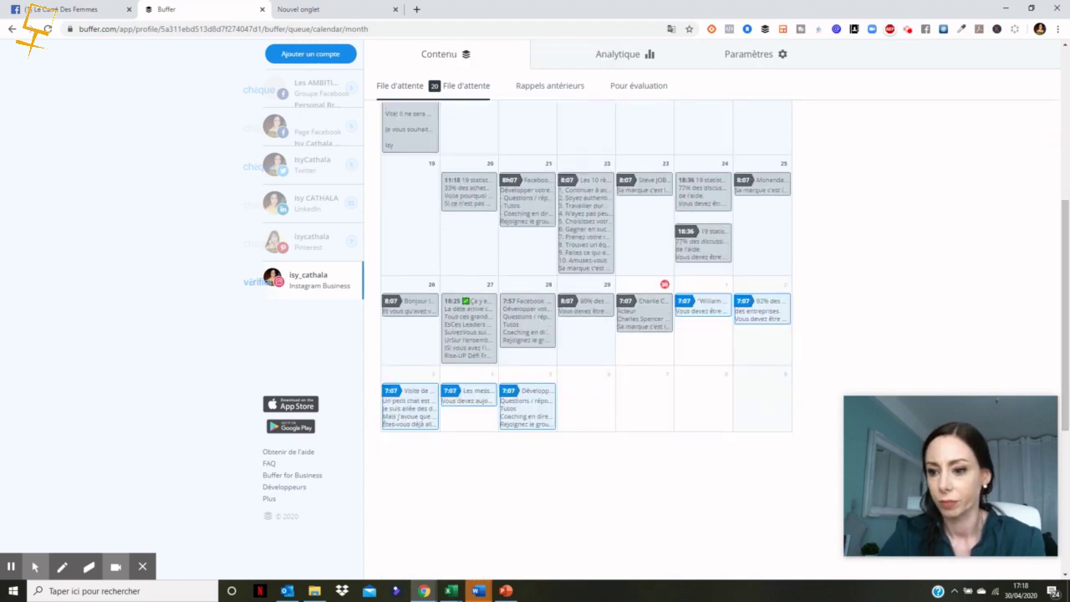
{"action": "left_click_drag", "start_coordinate": [1063, 327], "coordinate": [1045, 203]}
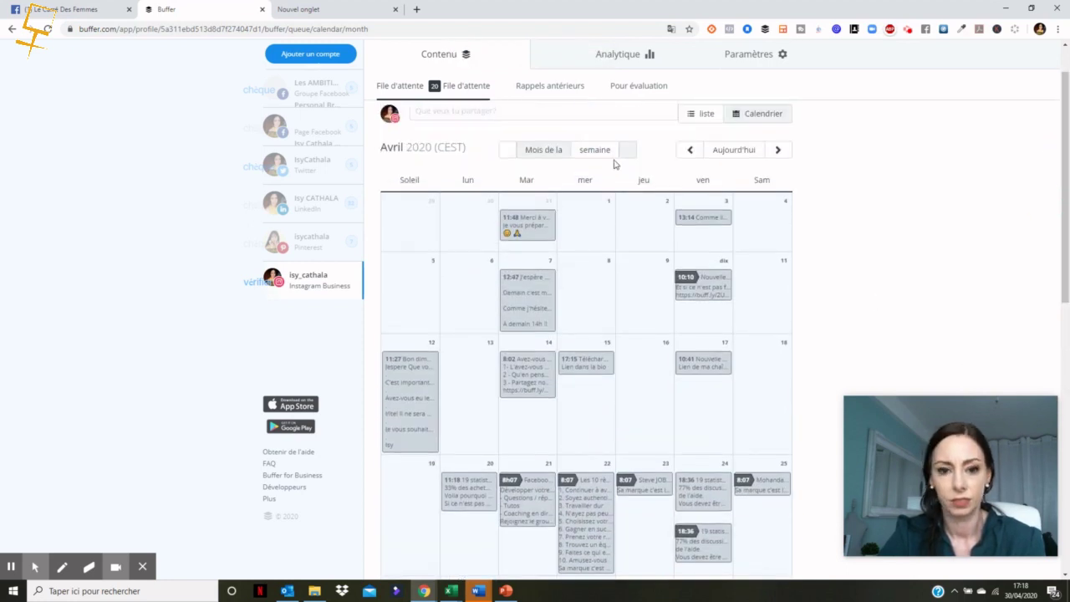
{"action": "left_click", "coordinate": [454, 110]}
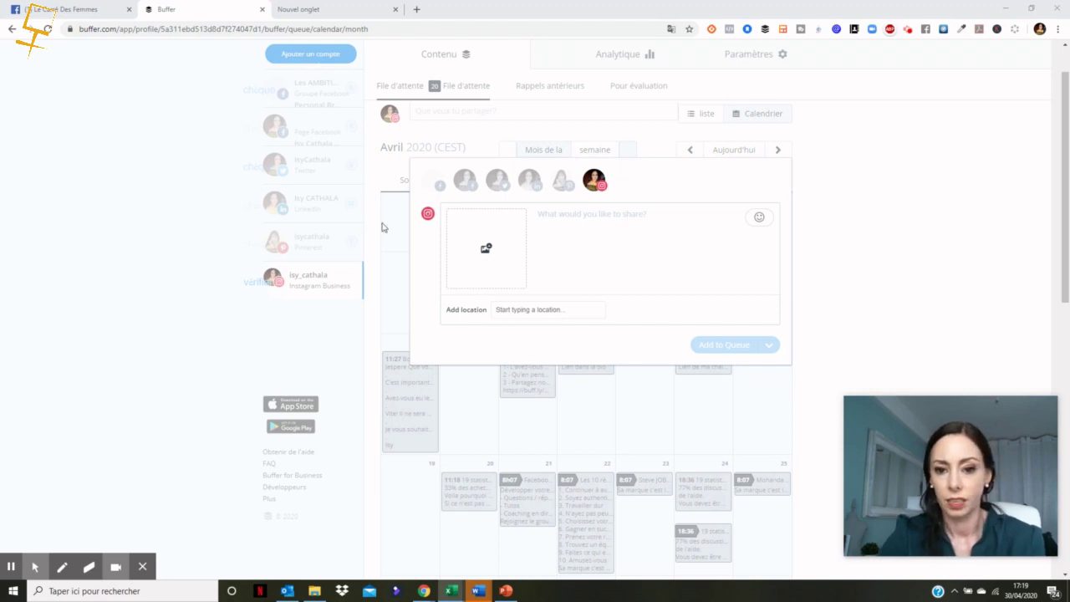
Step: Paste the '561% plus de portée' text and upload the 561% quote image
{"action": "left_click", "coordinate": [621, 211]}
{"action": "type", "text": "561% plus de portée lorsque les employés ou les collaborateurs partagent les messages de la marque. Parce qu'aujourd'hui, vos futurs clients veulent parler à des personnes et pas à des marques ! Vous devez aujourd'hui créer votre marque personnelle cliquez ici => https://buff.ly/2VFQLrO"}
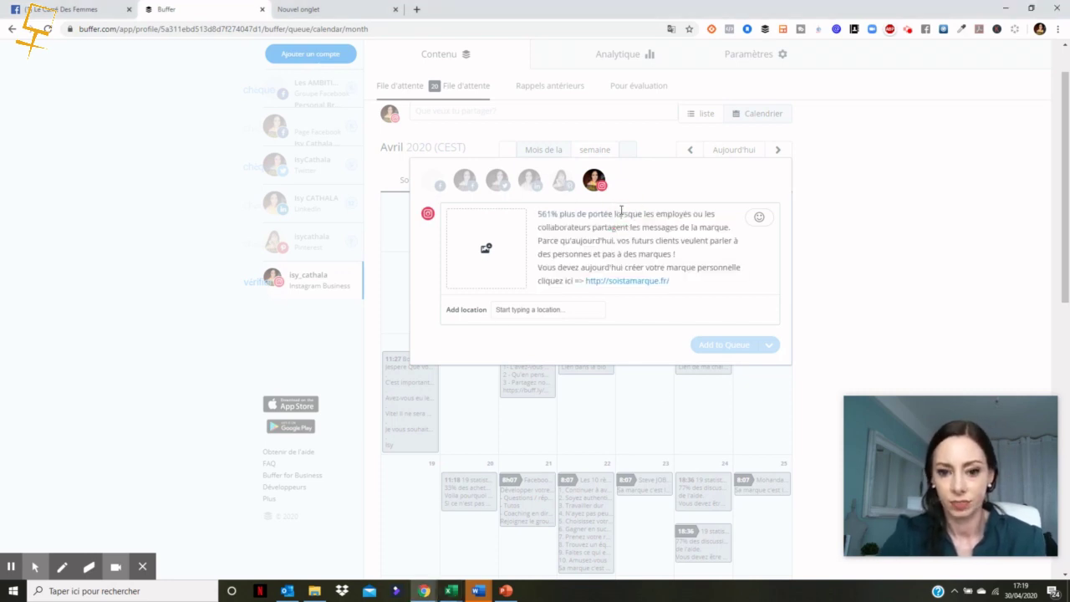
{"action": "left_click", "coordinate": [482, 249]}
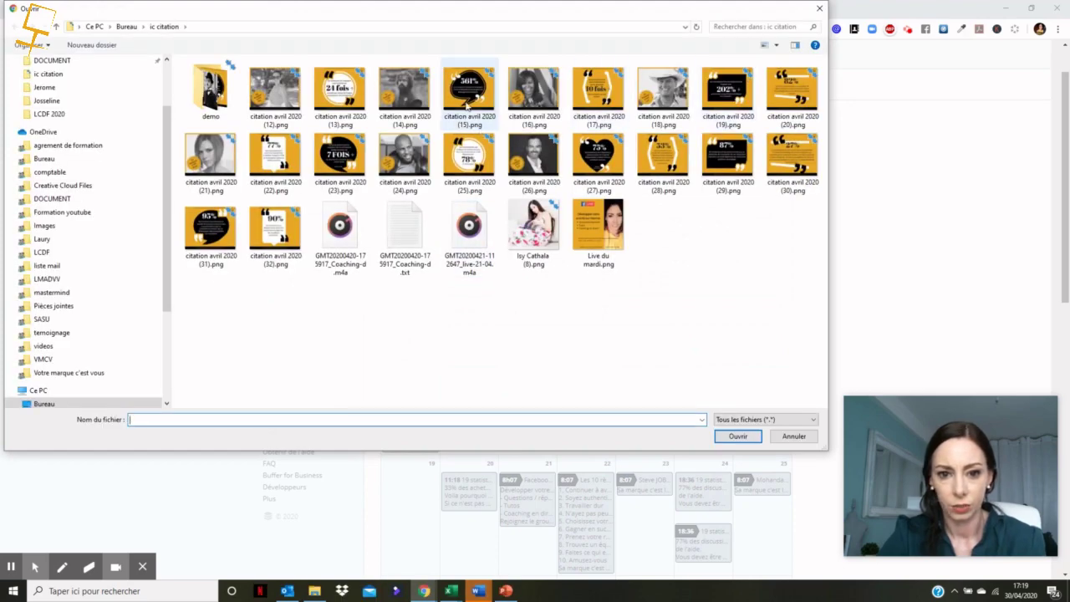
{"action": "left_click", "coordinate": [481, 130]}
{"action": "left_click", "coordinate": [735, 434]}
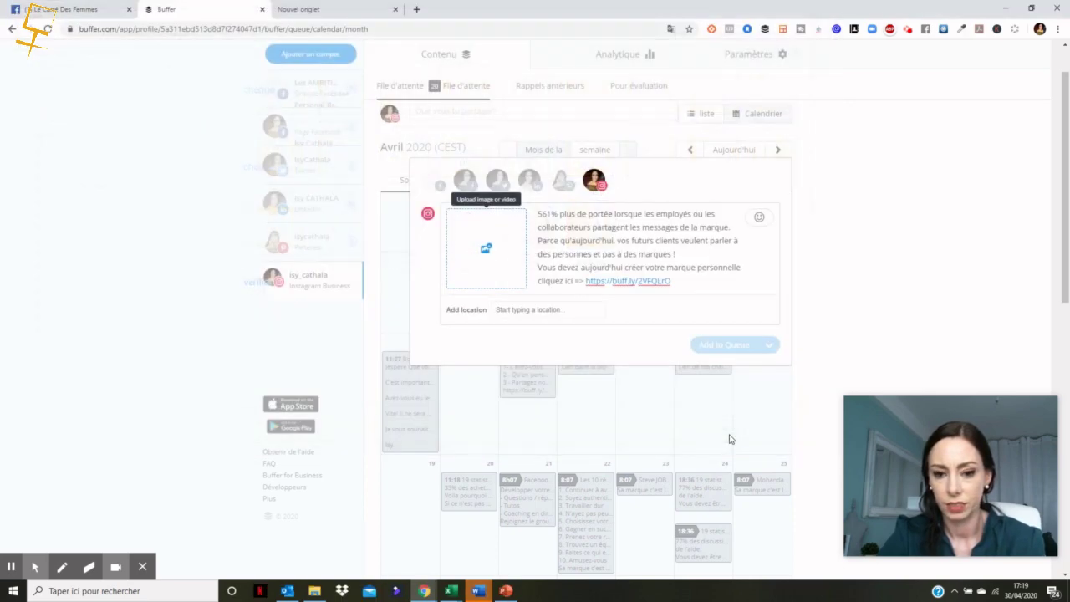
Step: Add the Facebook page, Twitter and LinkedIn profiles to the post
{"action": "left_click", "coordinate": [438, 187]}
{"action": "left_click", "coordinate": [465, 182]}
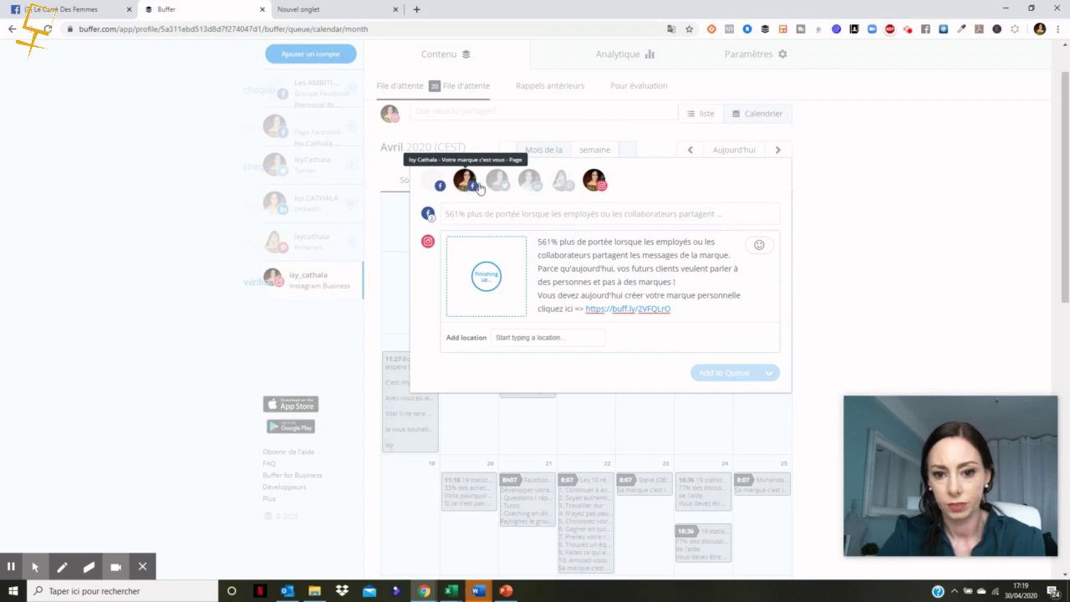
{"action": "left_click", "coordinate": [497, 182]}
{"action": "left_click", "coordinate": [528, 184]}
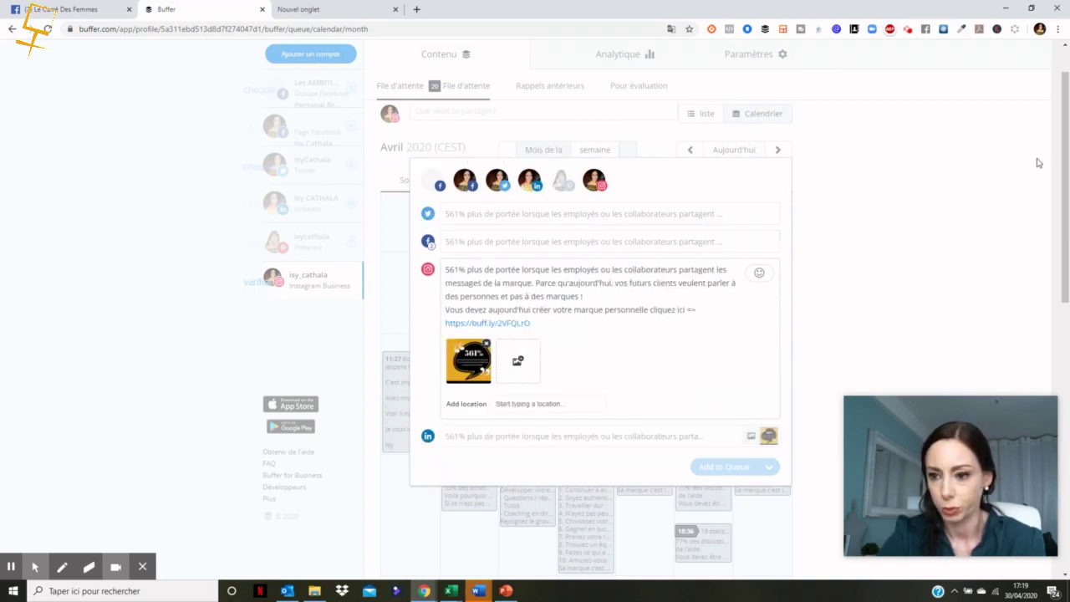
Step: Check the 561% image at full size, then bring up the Twitter version of the post
{"action": "scroll", "coordinate": [1060, 207], "scroll_direction": "down", "scroll_amount": 3}
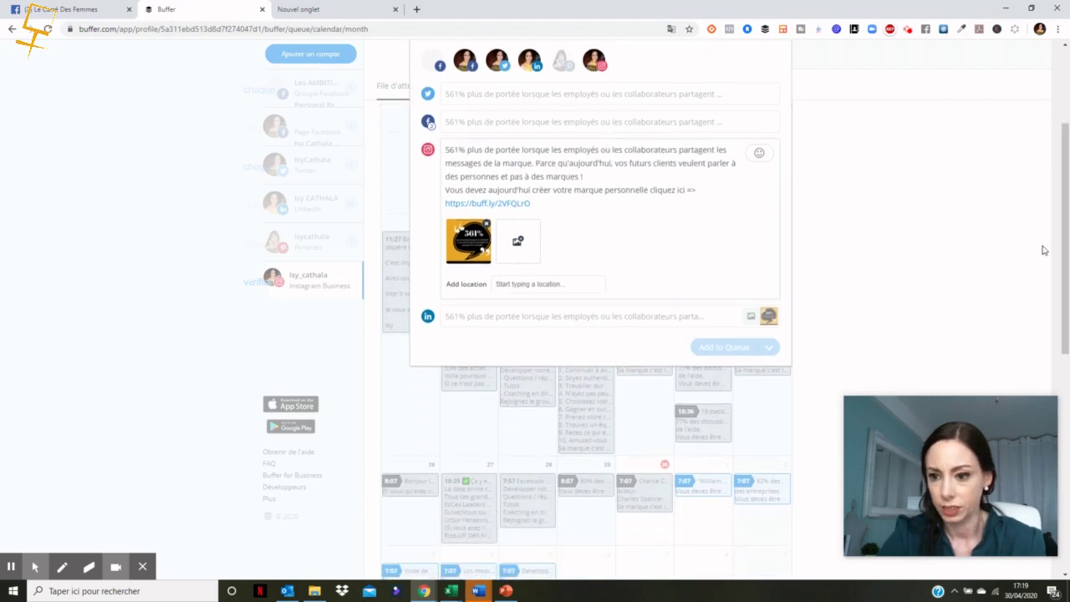
{"action": "scroll", "coordinate": [1060, 232], "scroll_direction": "up", "scroll_amount": 2}
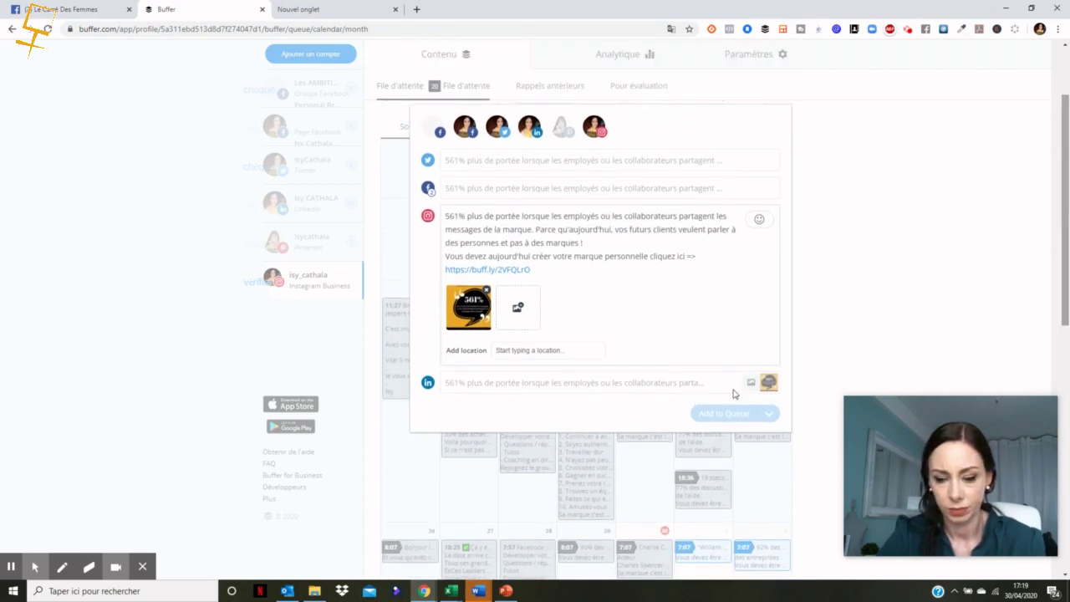
{"action": "left_click", "coordinate": [468, 305]}
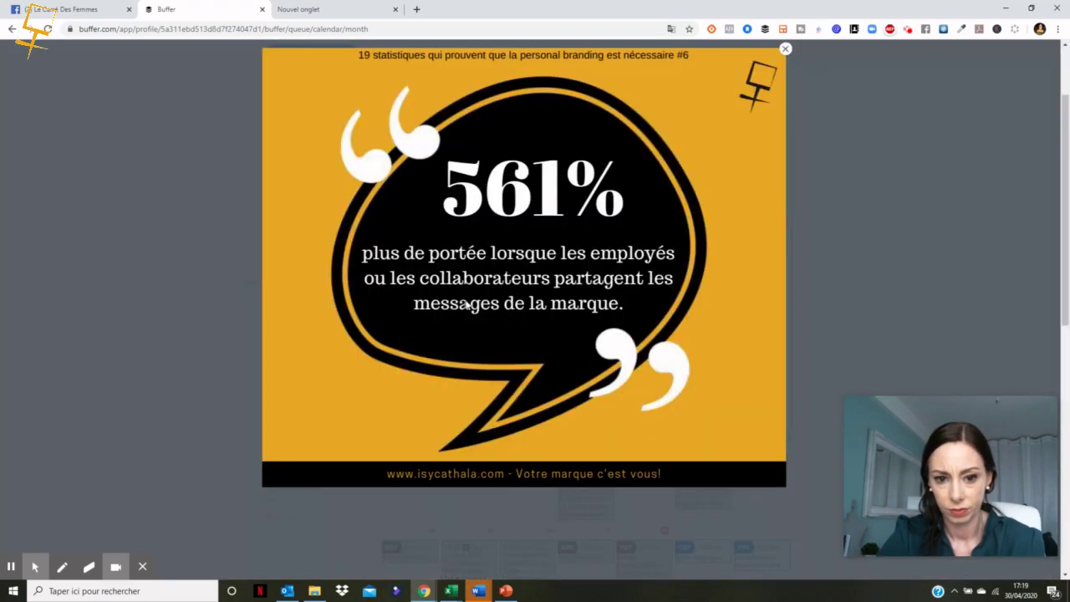
{"action": "left_click", "coordinate": [784, 51]}
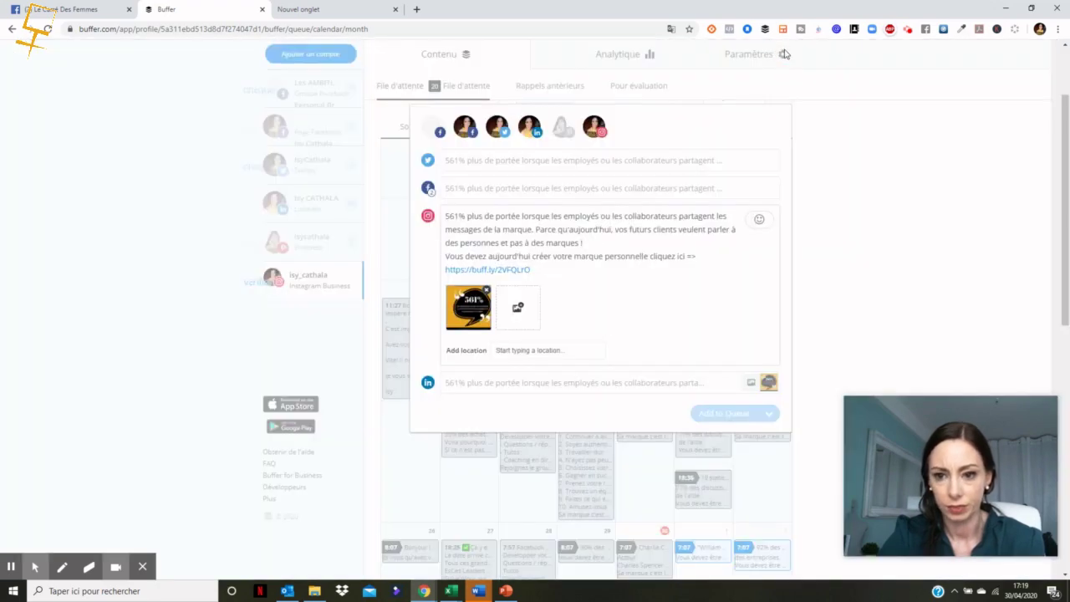
{"action": "left_click", "coordinate": [502, 165]}
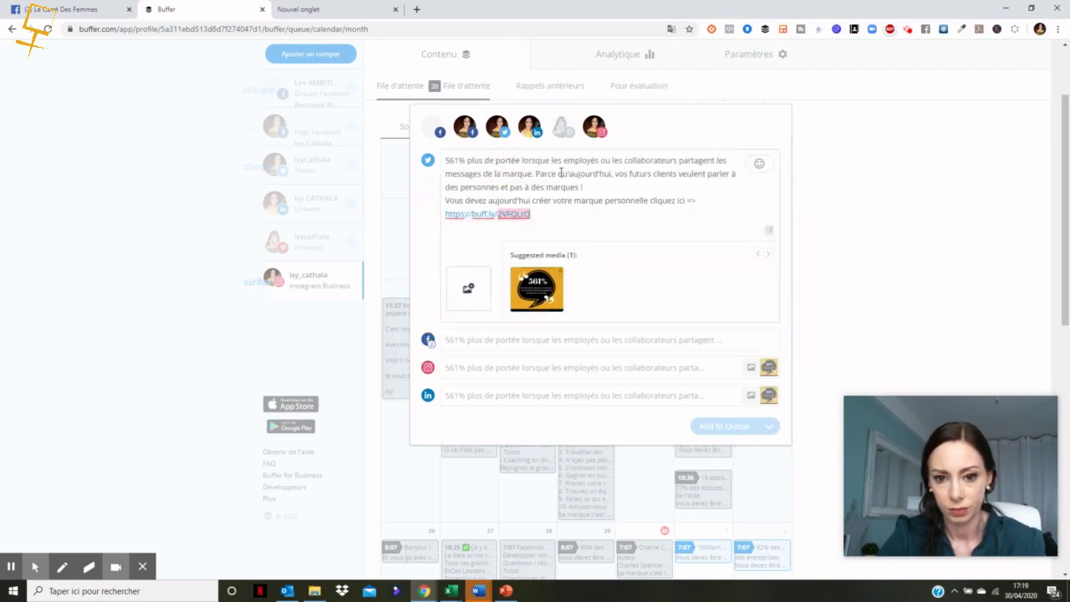
Step: Remove '. Parce qu'' from the Twitter text and choose to schedule the post
{"action": "left_click_drag", "start_coordinate": [569, 174], "coordinate": [532, 174]}
{"action": "key", "text": "BackSpace"}
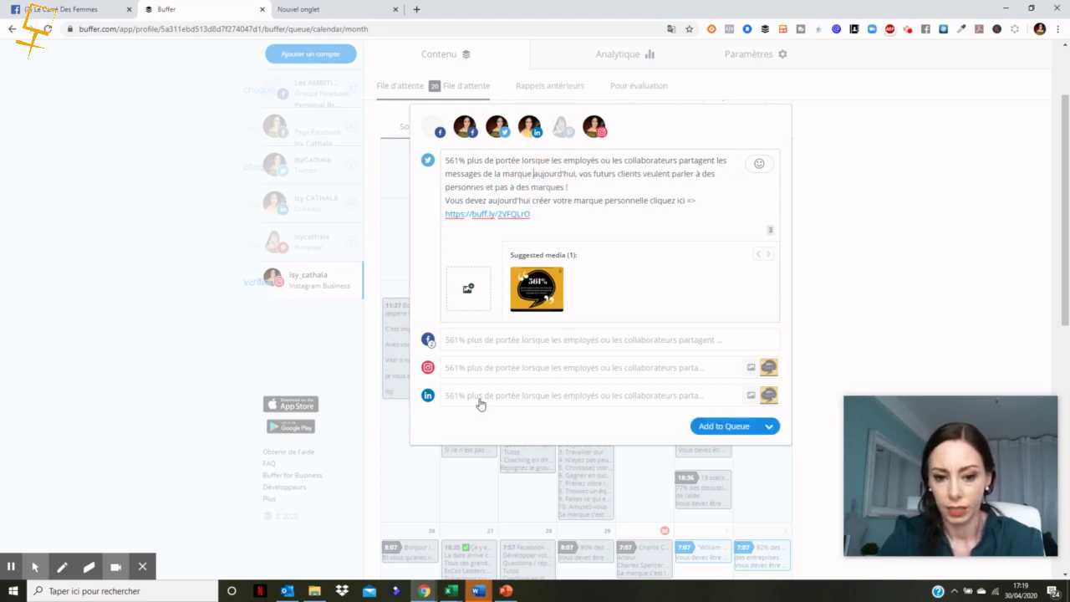
{"action": "left_click", "coordinate": [768, 426]}
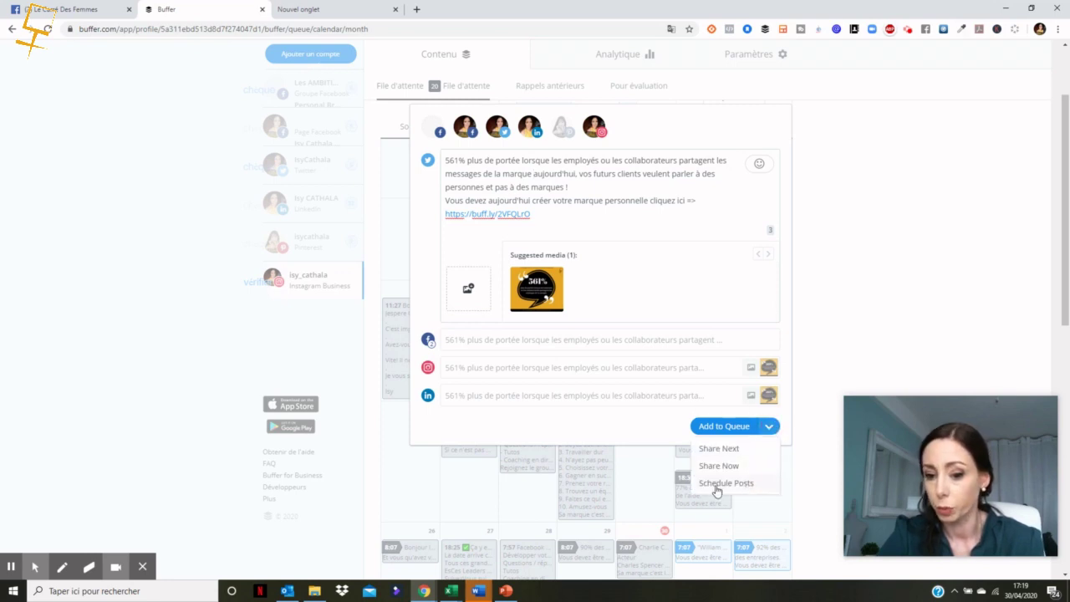
{"action": "left_click", "coordinate": [721, 487]}
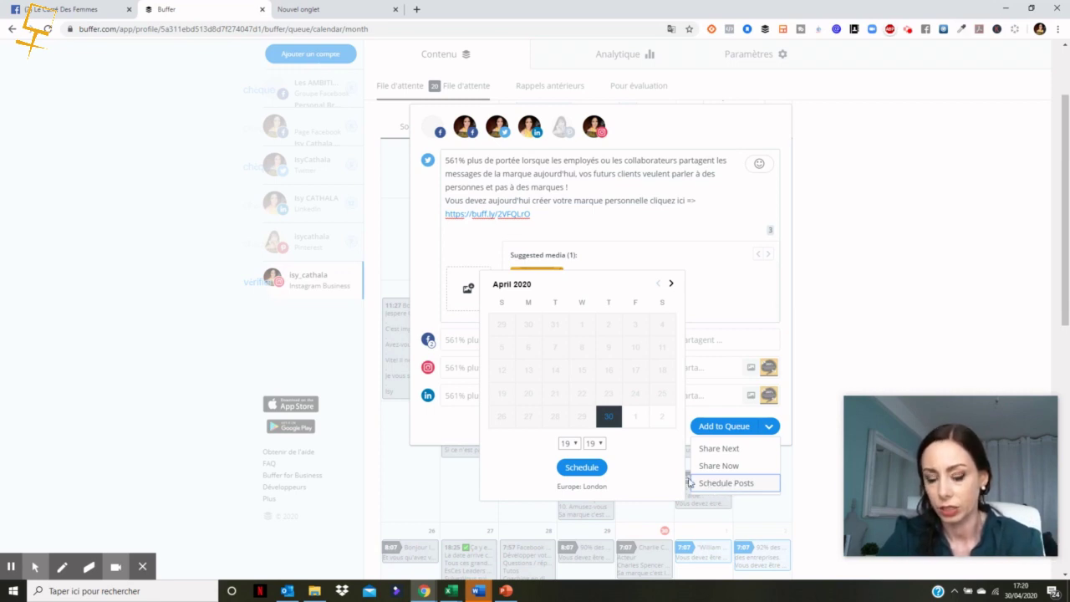
Step: Schedule the post for 6 May 2020 at 06:07
{"action": "left_click", "coordinate": [671, 284]}
{"action": "left_click", "coordinate": [581, 351]}
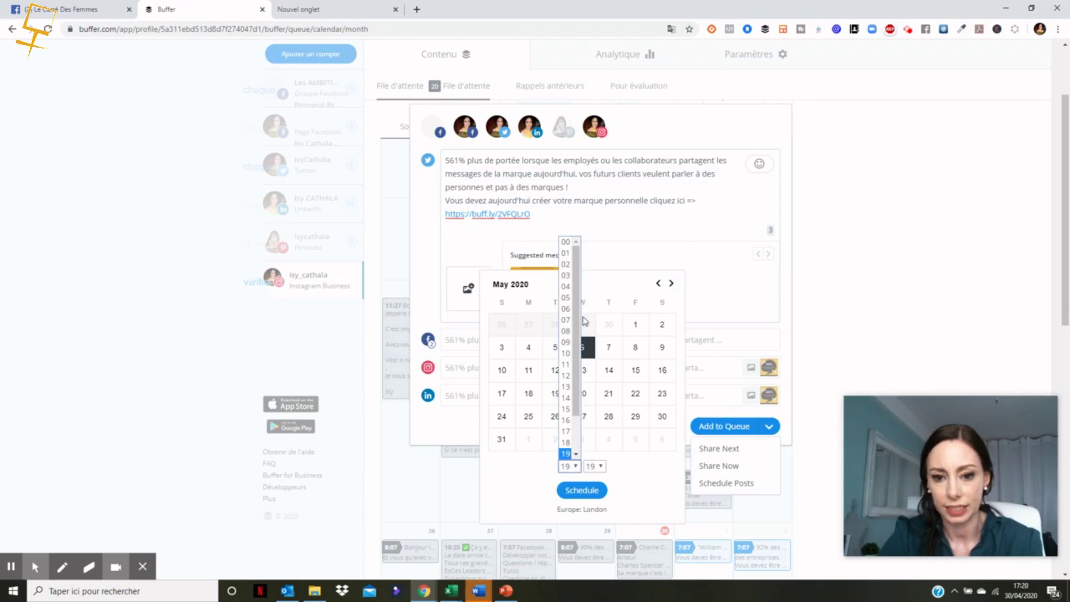
{"action": "left_click", "coordinate": [568, 311]}
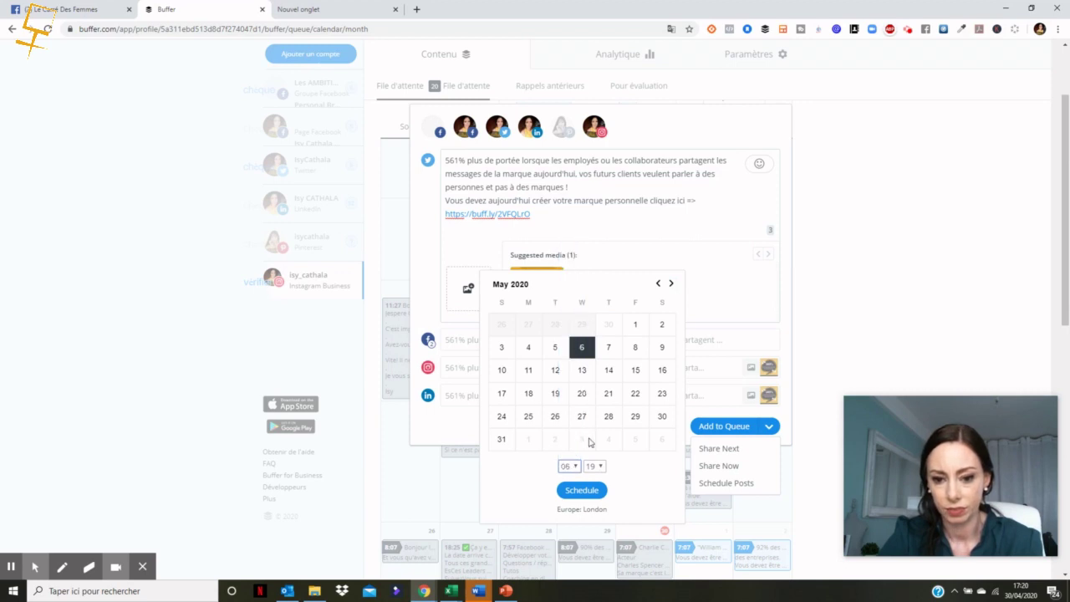
{"action": "left_click", "coordinate": [595, 466]}
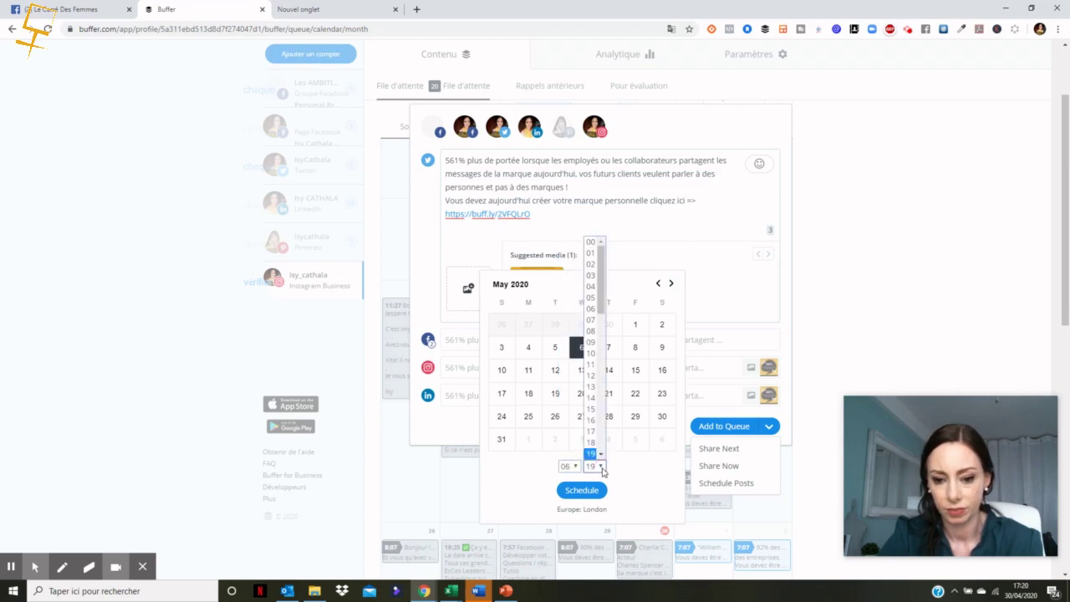
{"action": "left_click", "coordinate": [590, 320]}
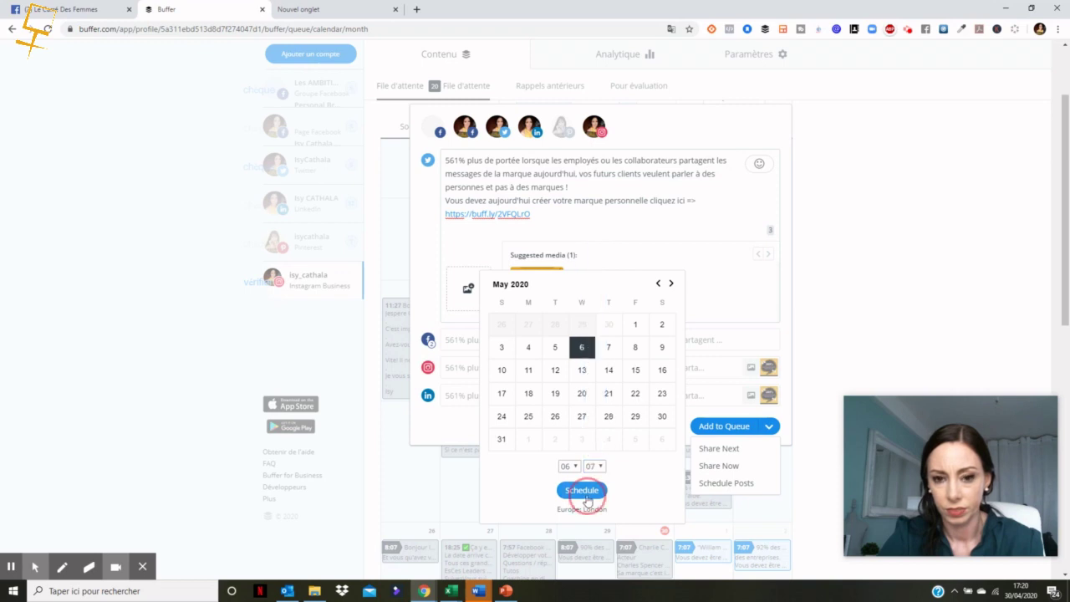
{"action": "left_click", "coordinate": [582, 490]}
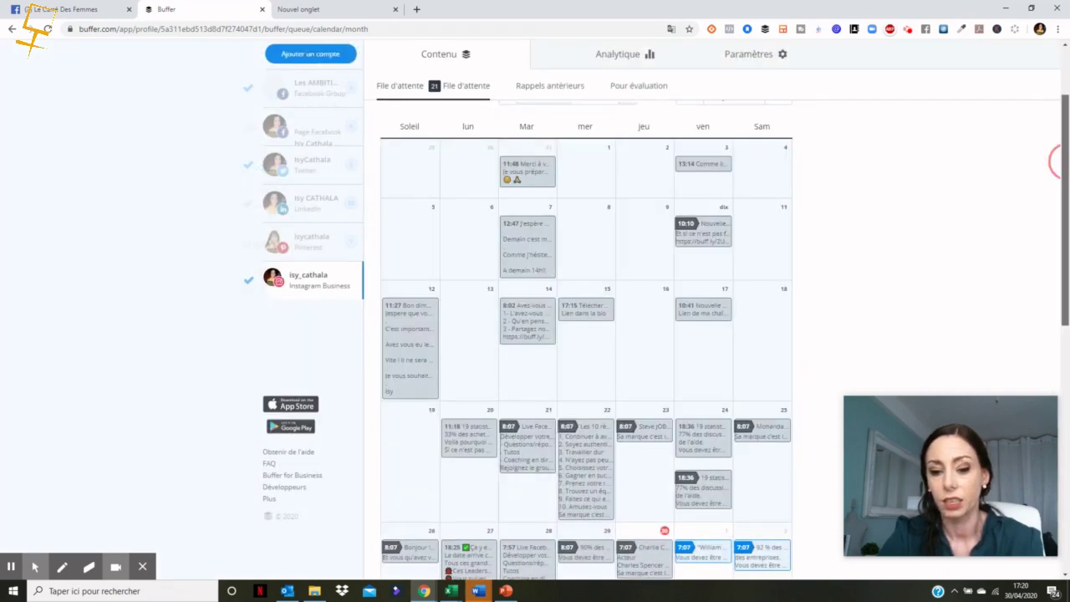
{"action": "scroll", "coordinate": [1062, 168], "scroll_direction": "down", "scroll_amount": 2}
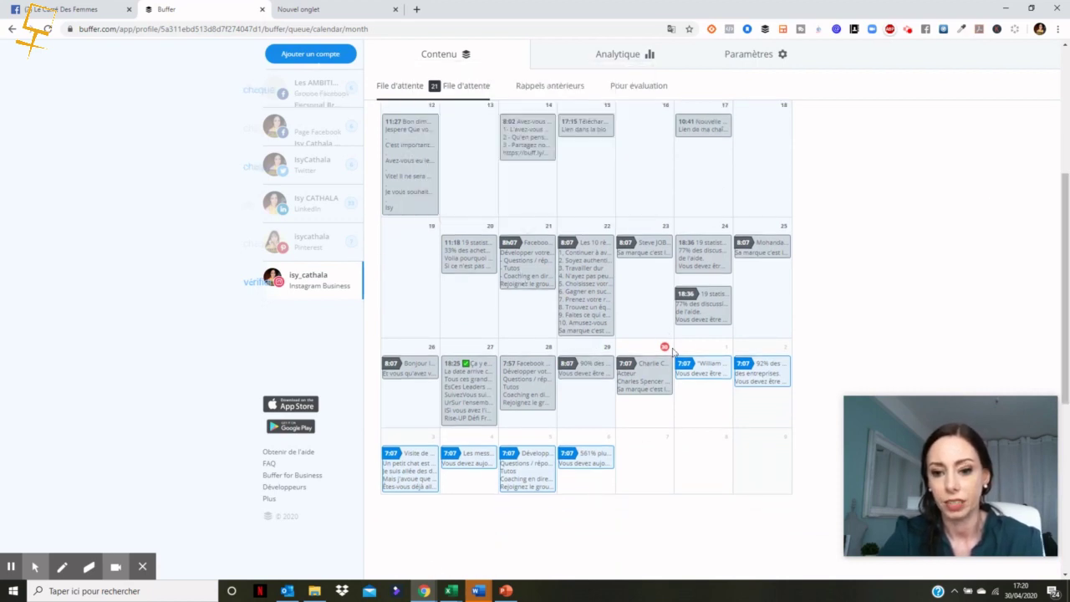
{"action": "mouse_move", "coordinate": [535, 468]}
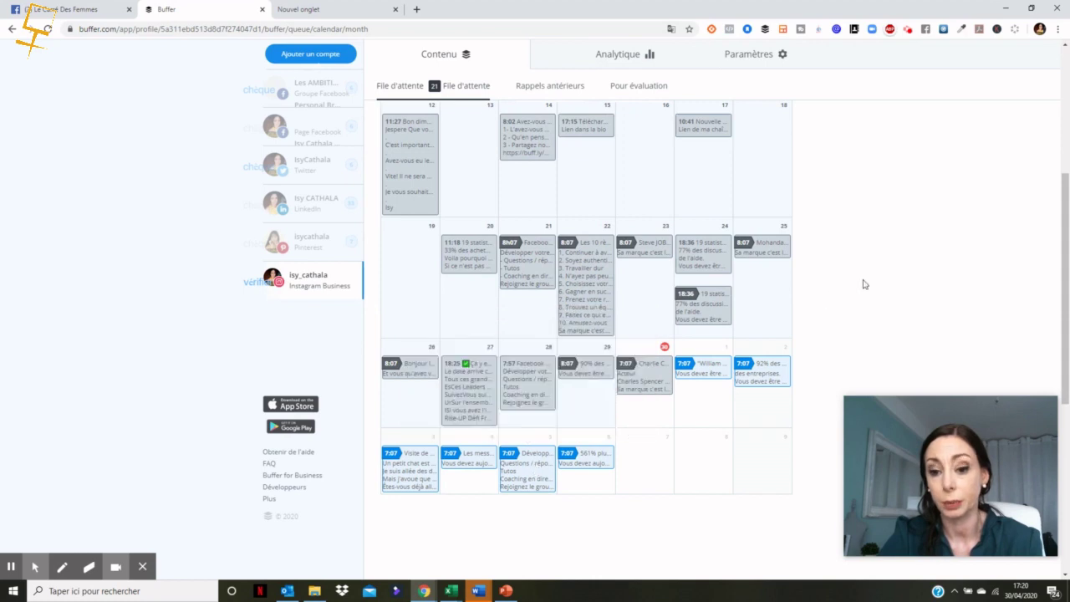